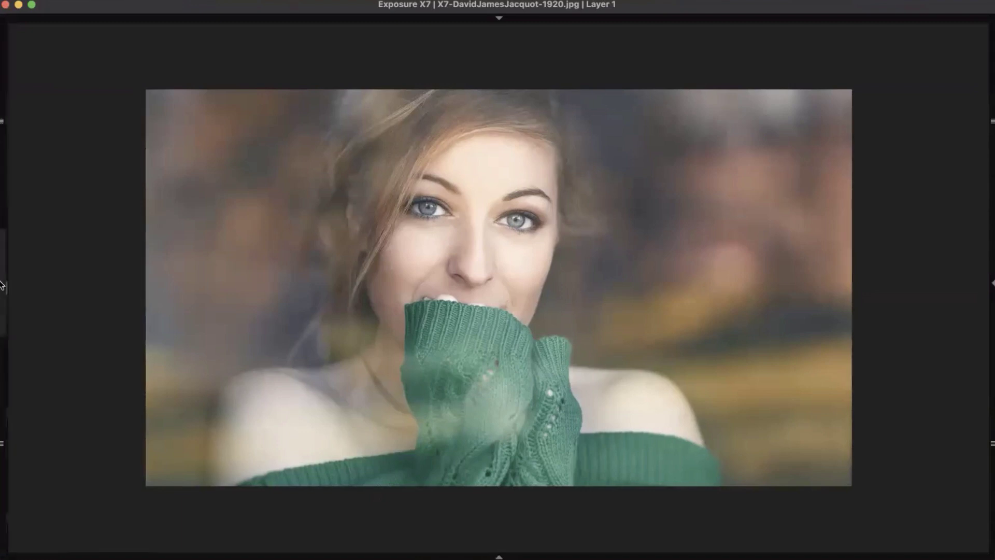
# Browse the Photos folders and open the photographer's folder that contains the portrait of the woman in the green sweater.
pyautogui.click(2, 284)
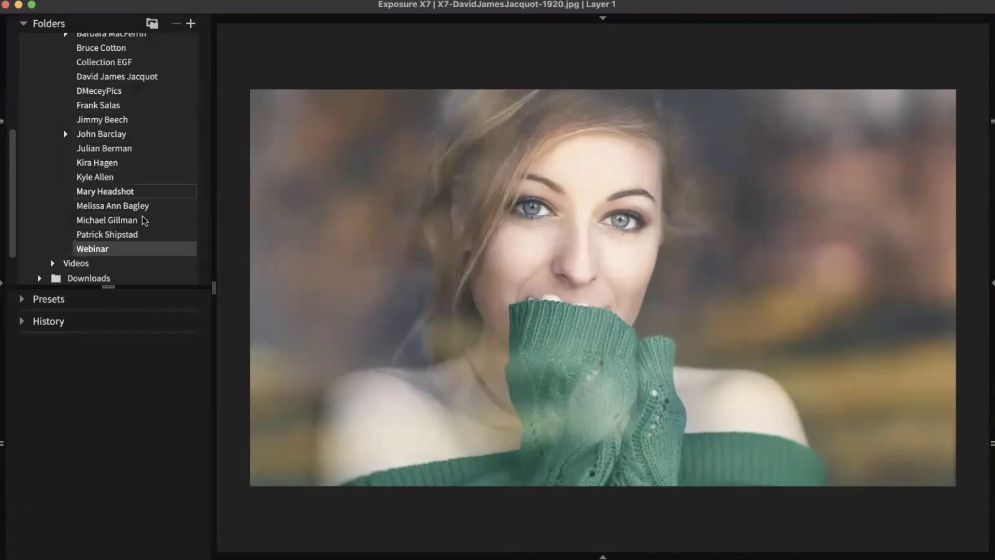
pyautogui.scroll(5, 138, 231)
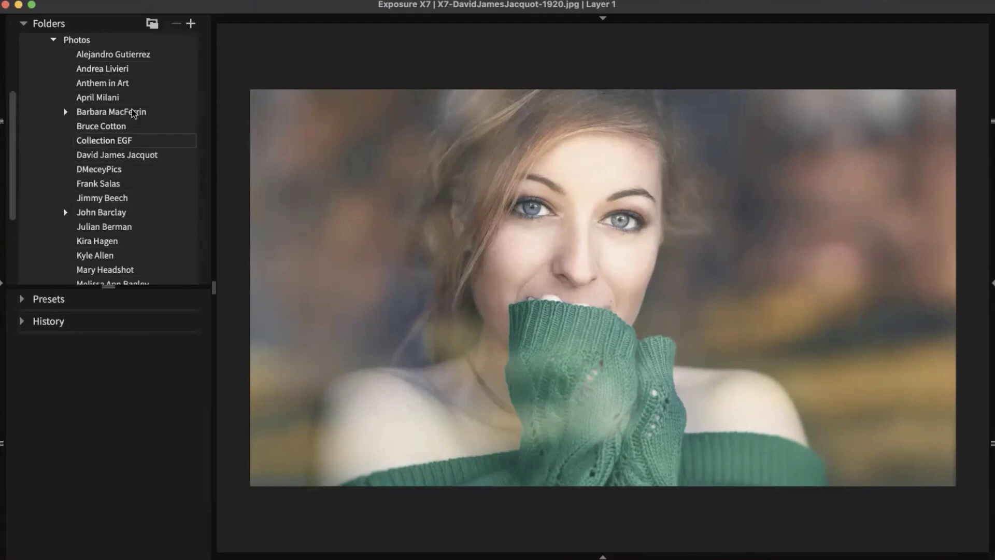
pyautogui.click(124, 156)
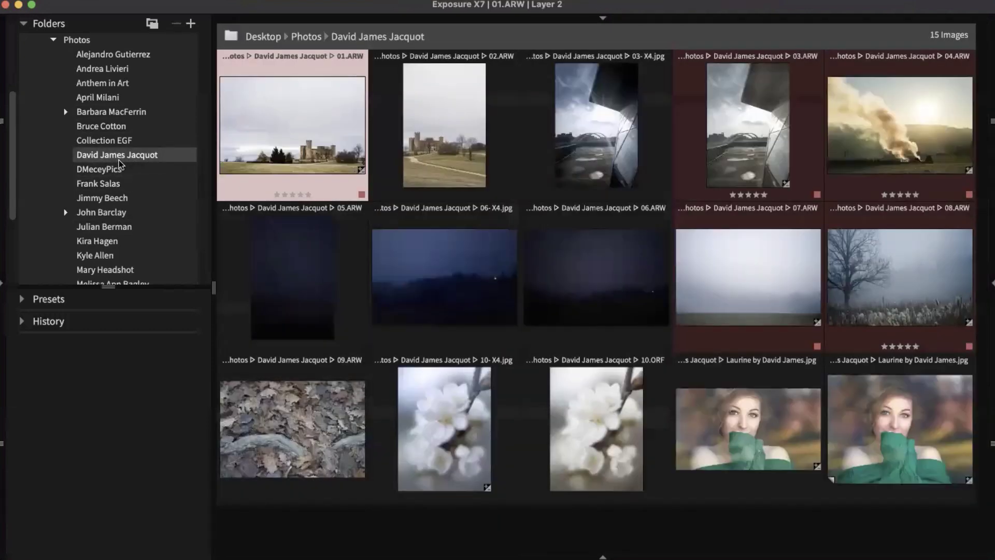
pyautogui.moveTo(293, 179)
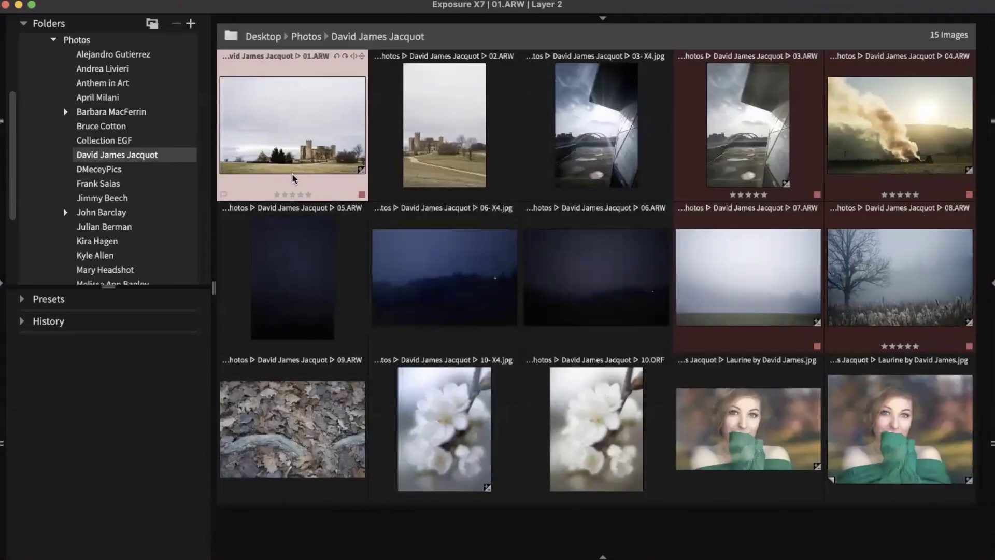
# Hide the side panels and open the last thumbnail, the taller version of the green-sweater portrait, at full view.
pyautogui.press('Tab')
pyautogui.scroll(-2, 904, 326)
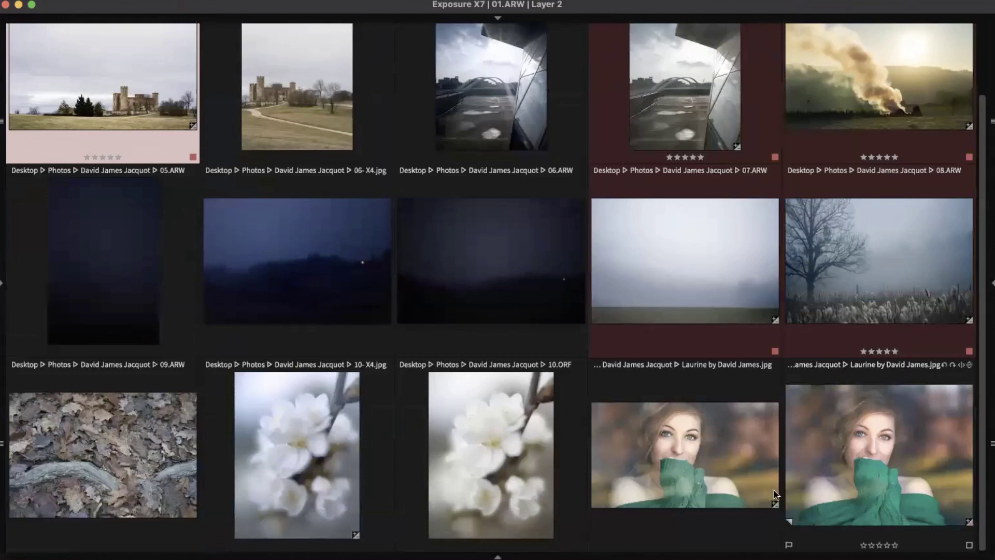
pyautogui.click(832, 466)
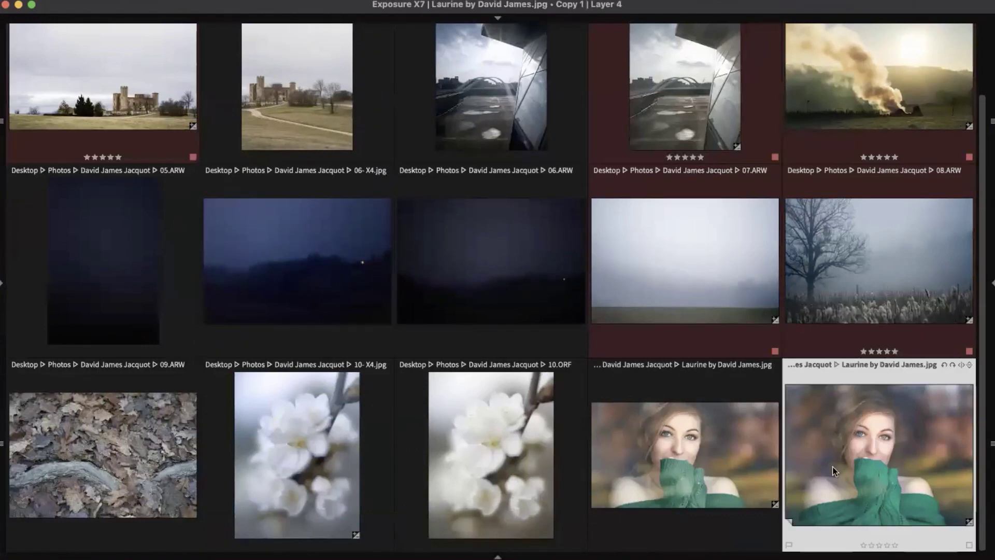
pyautogui.doubleClick(884, 449)
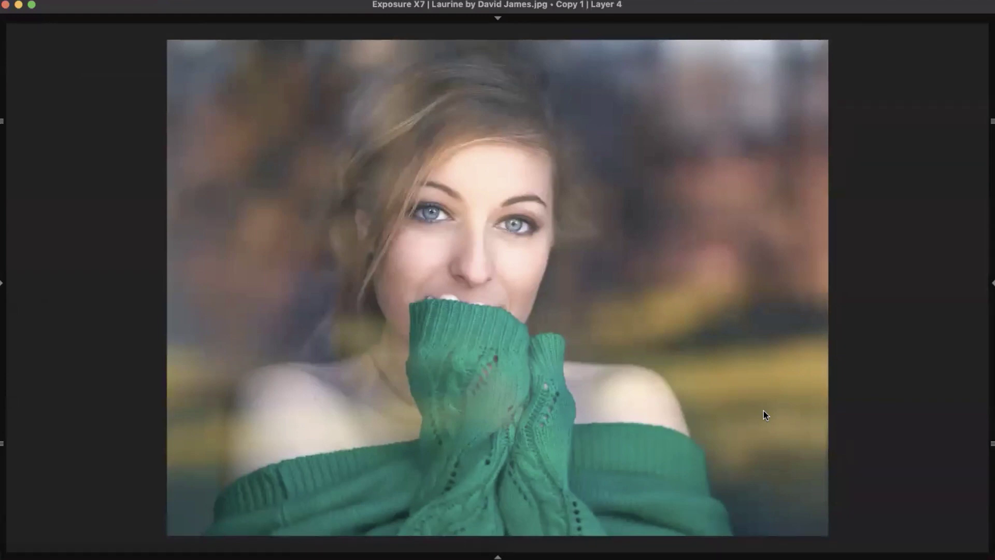
# Turn off hover help in the general preferences.
pyautogui.press('super+comma')
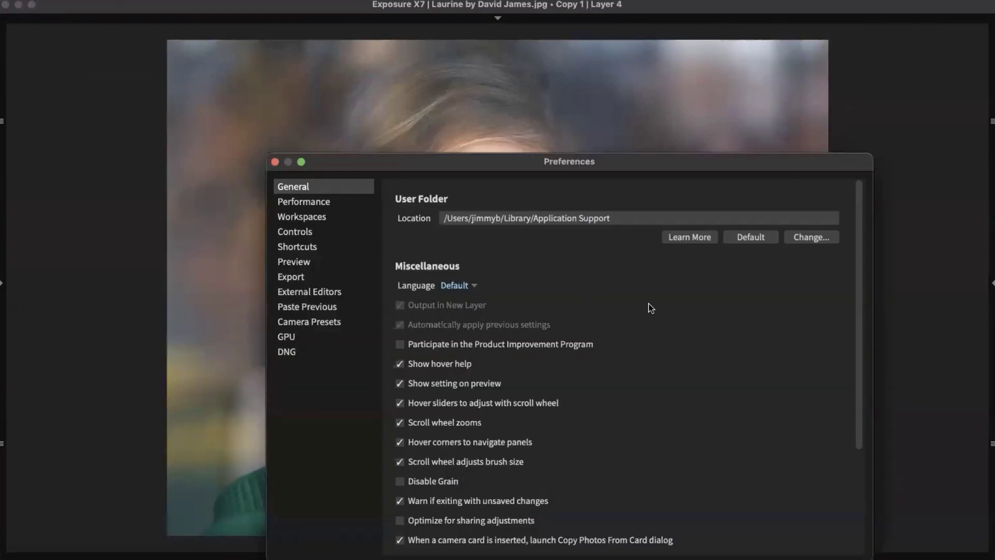
pyautogui.click(400, 364)
pyautogui.click(275, 162)
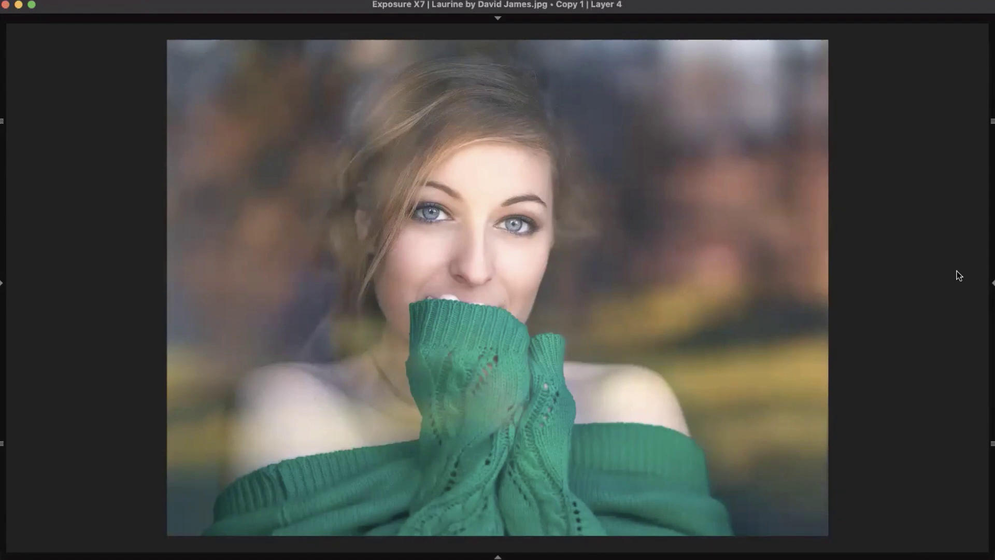
# Create a virtual copy of the portrait and reset all its adjustments and layers.
pyautogui.click(990, 287)
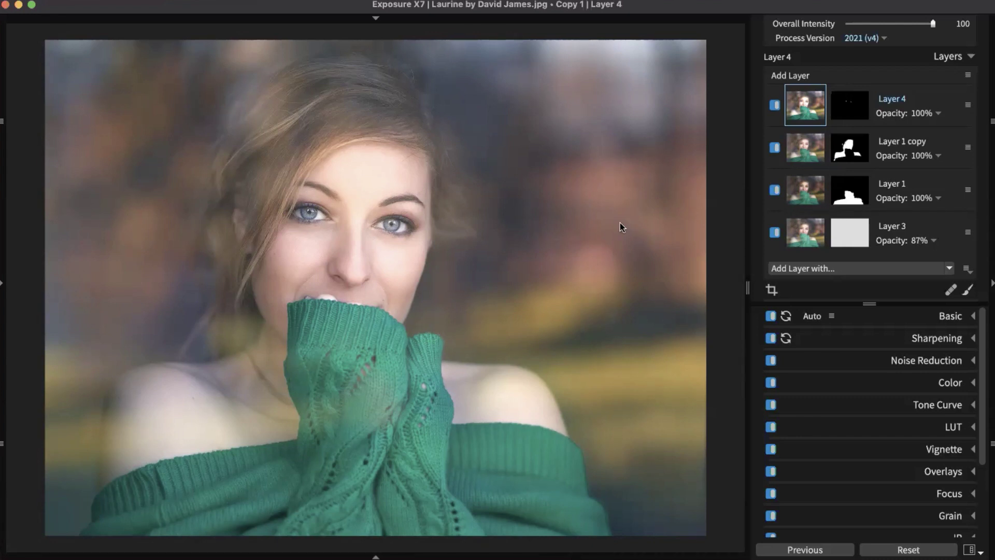
pyautogui.rightClick(522, 249)
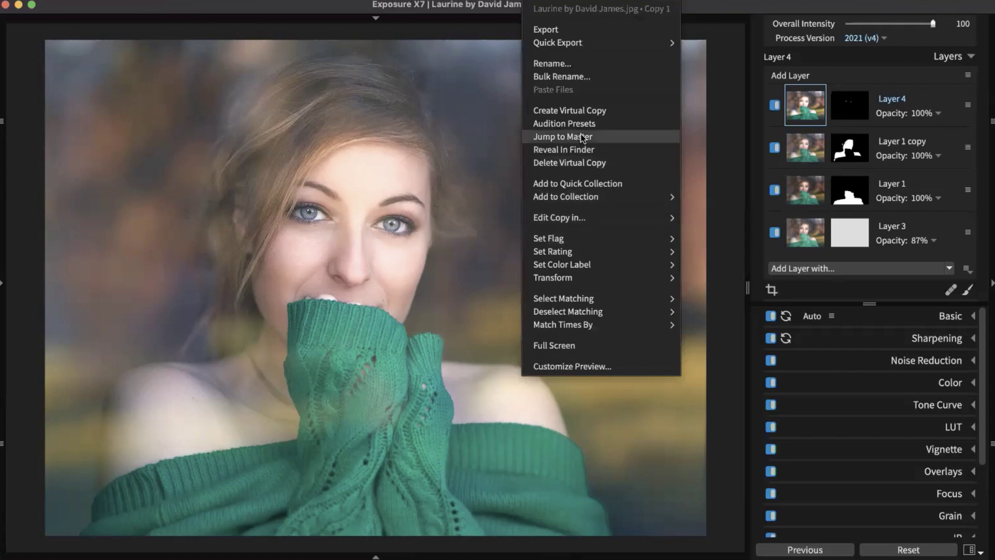
pyautogui.click(583, 113)
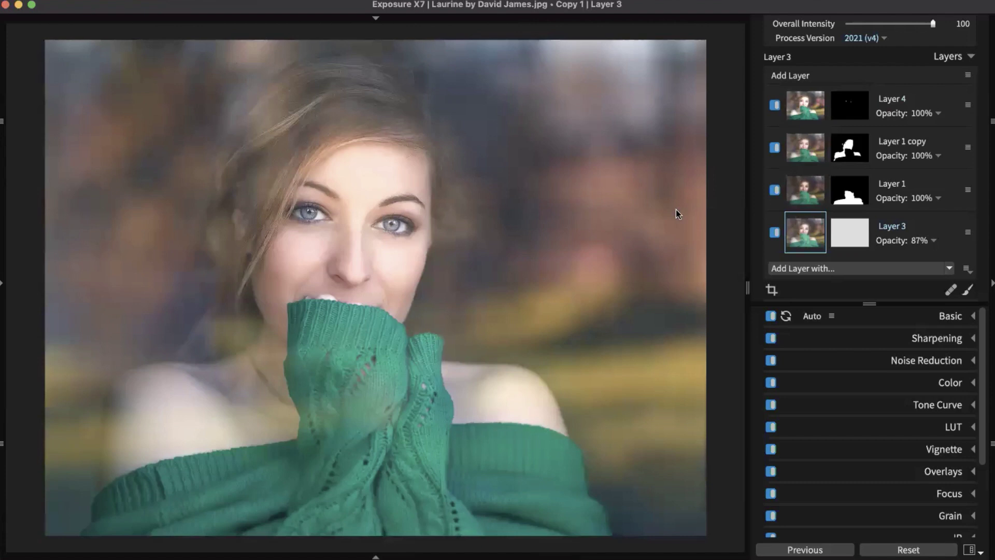
pyautogui.click(891, 546)
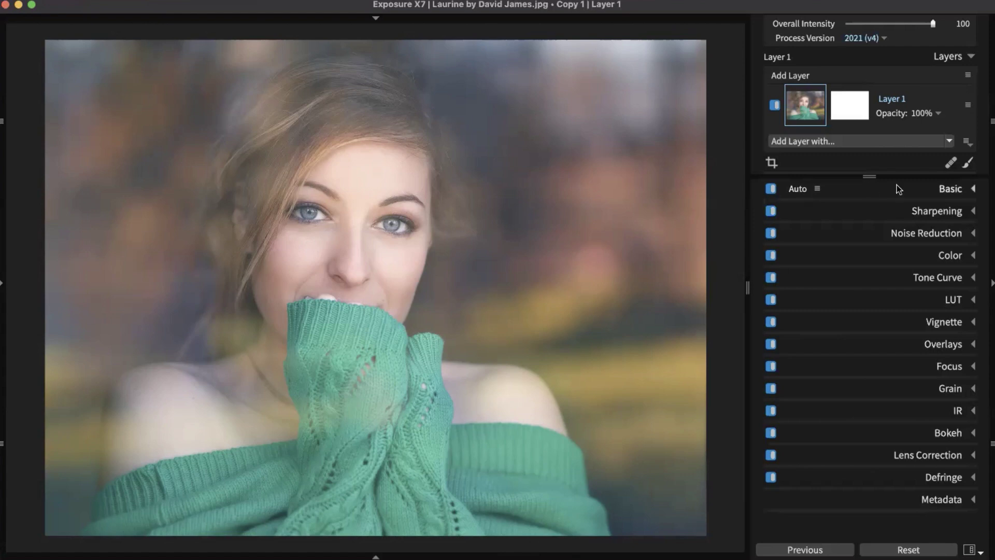
# Apply the automatic Basic adjustments to the portrait and compare it before and after.
pyautogui.click(972, 189)
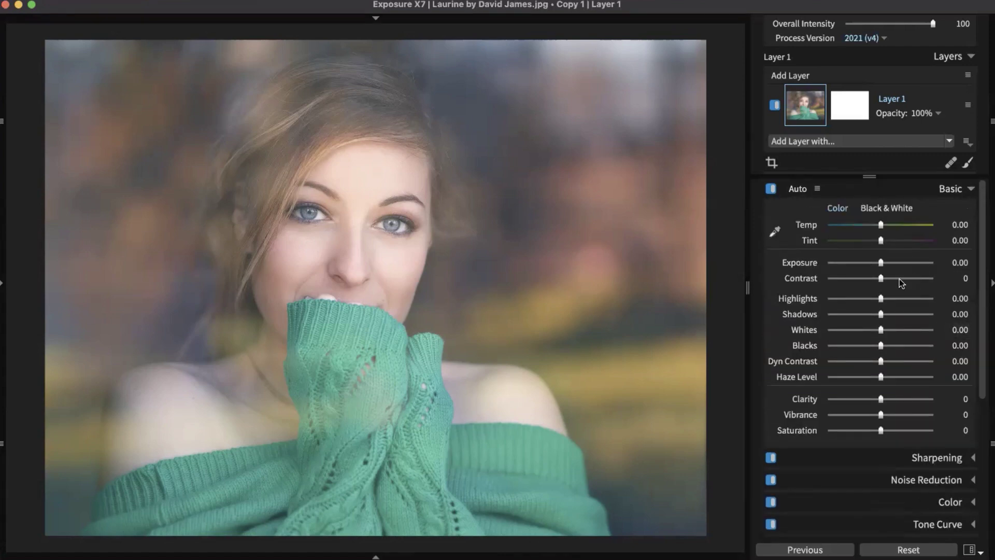
pyautogui.click(798, 191)
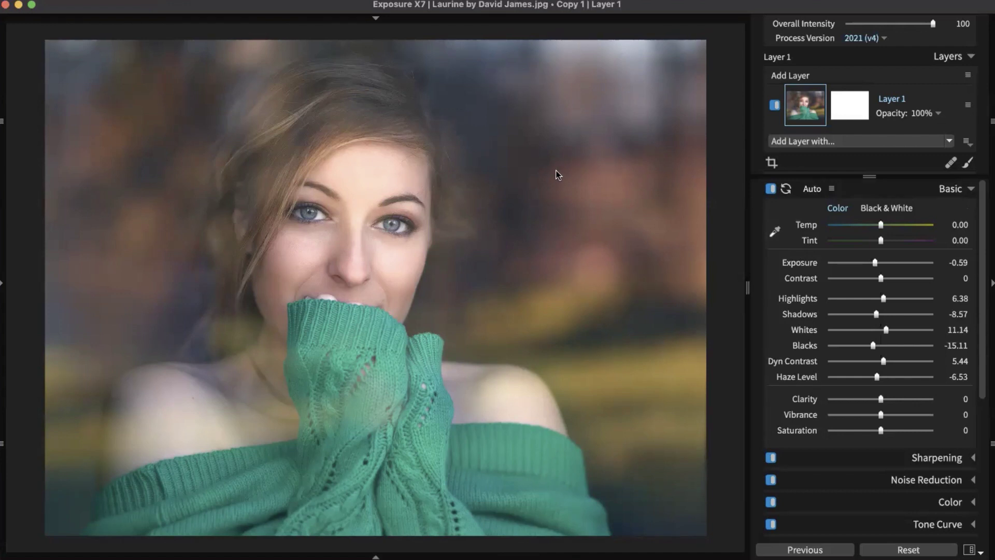
pyautogui.press('\\')
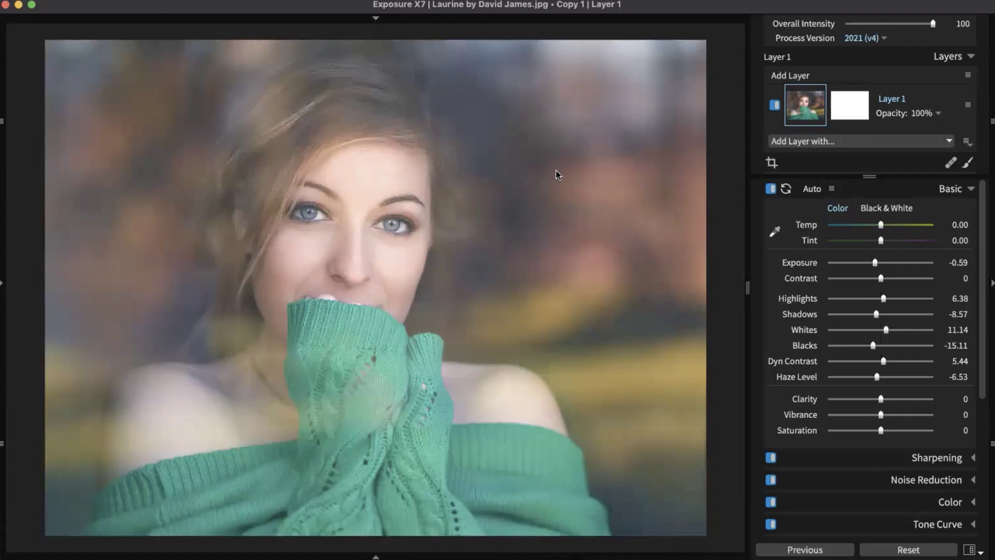
pyautogui.press('\\')
pyautogui.press('\\')
pyautogui.press('\\')
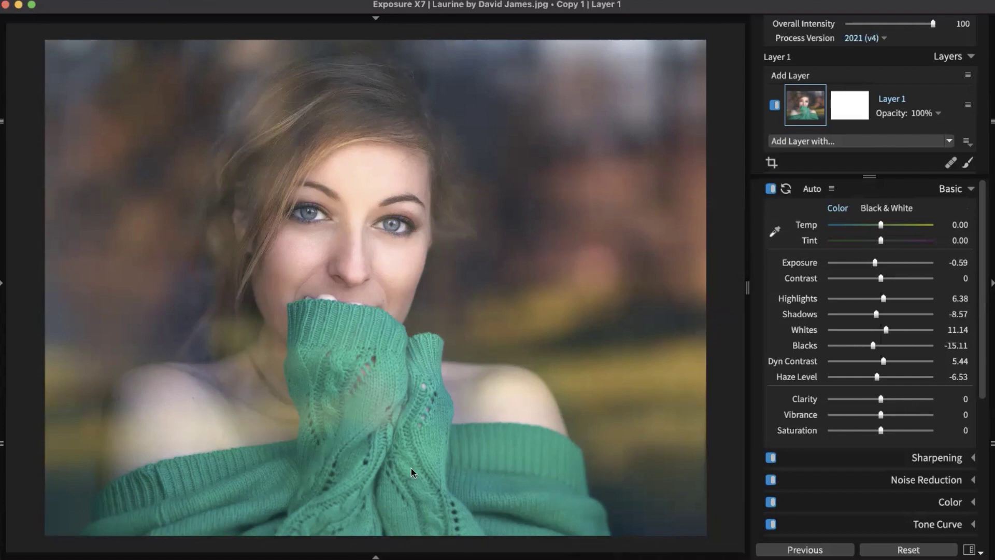
pyautogui.press('\\')
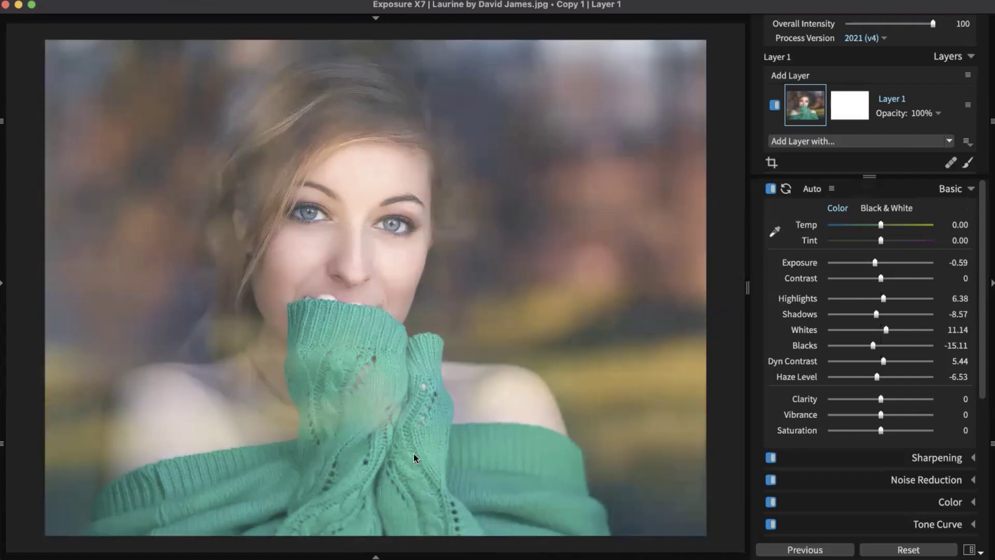
pyautogui.press('\\')
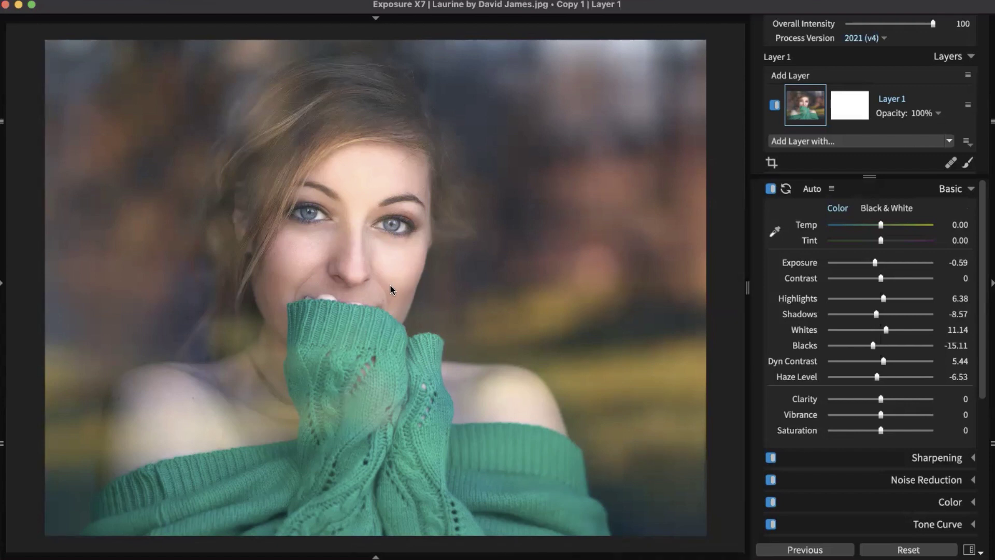
pyautogui.press('\\')
# Review the strength options of the automatic adjustment and set Exposure to -0.35.
pyautogui.click(831, 188)
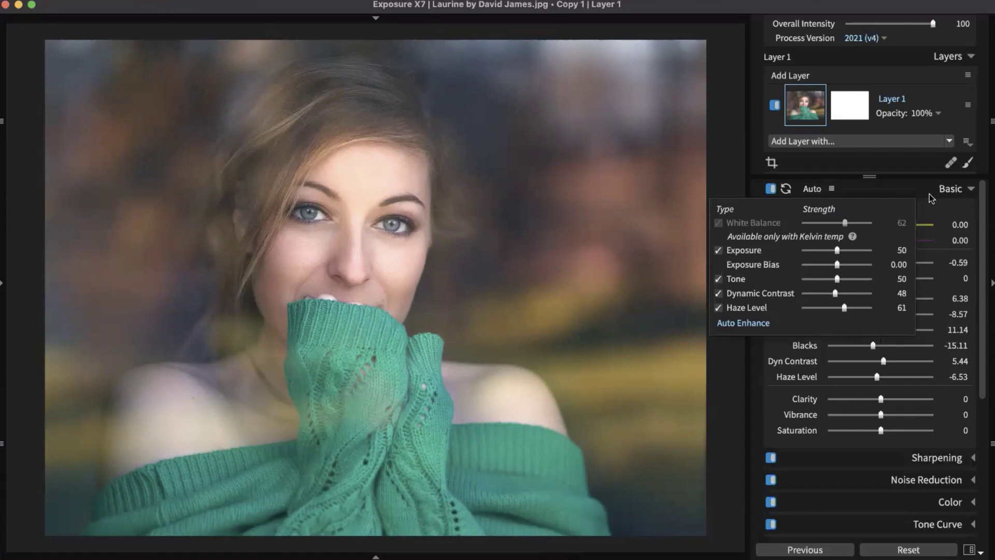
pyautogui.click(907, 196)
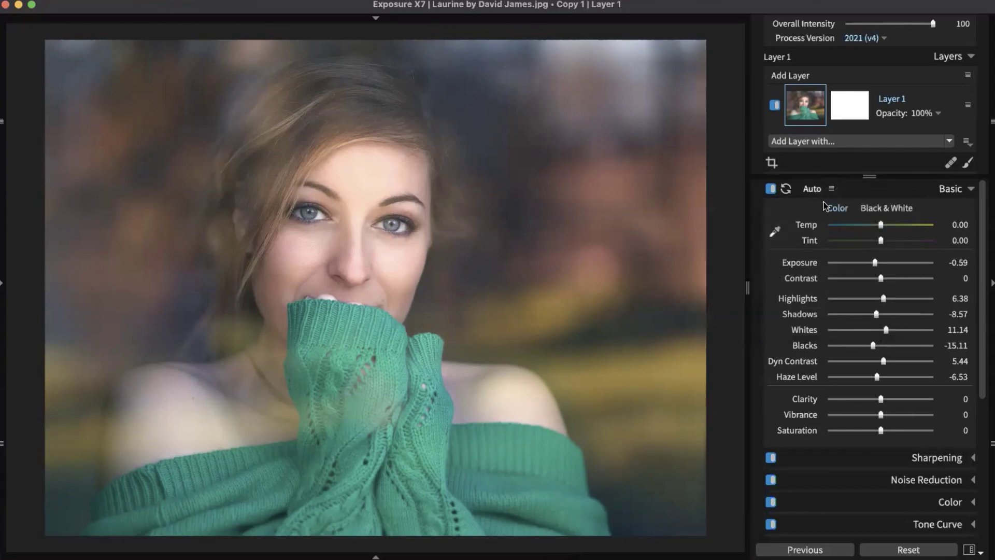
pyautogui.doubleClick(875, 263)
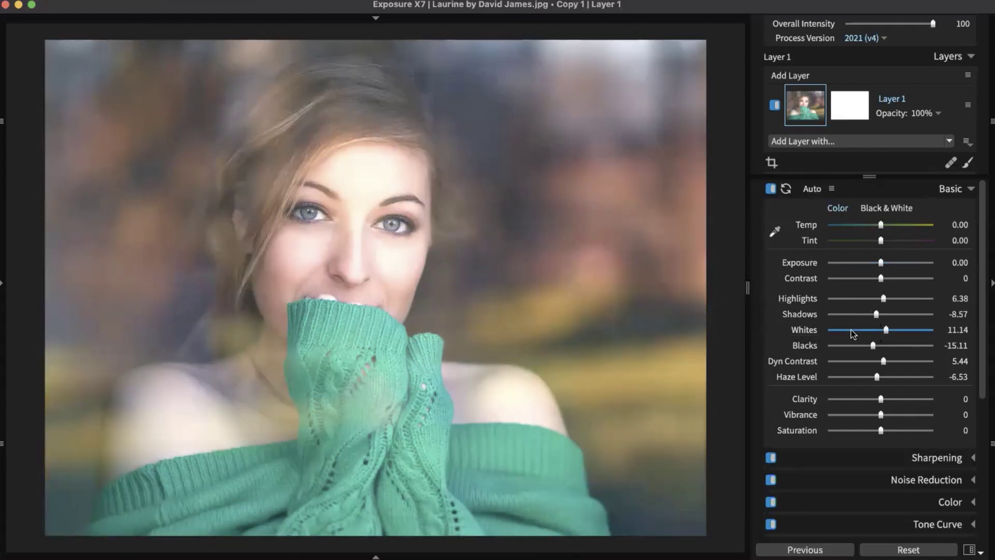
pyautogui.moveTo(879, 264); pyautogui.dragTo(876, 262)
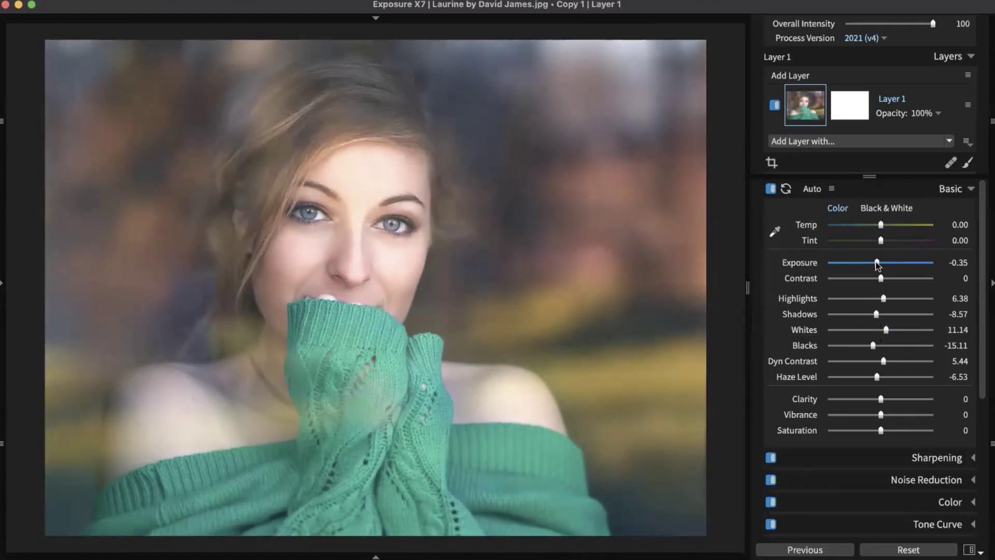
# Rename Layer 1 to "Auto Adj" and collapse the Basic settings.
pyautogui.rightClick(898, 102)
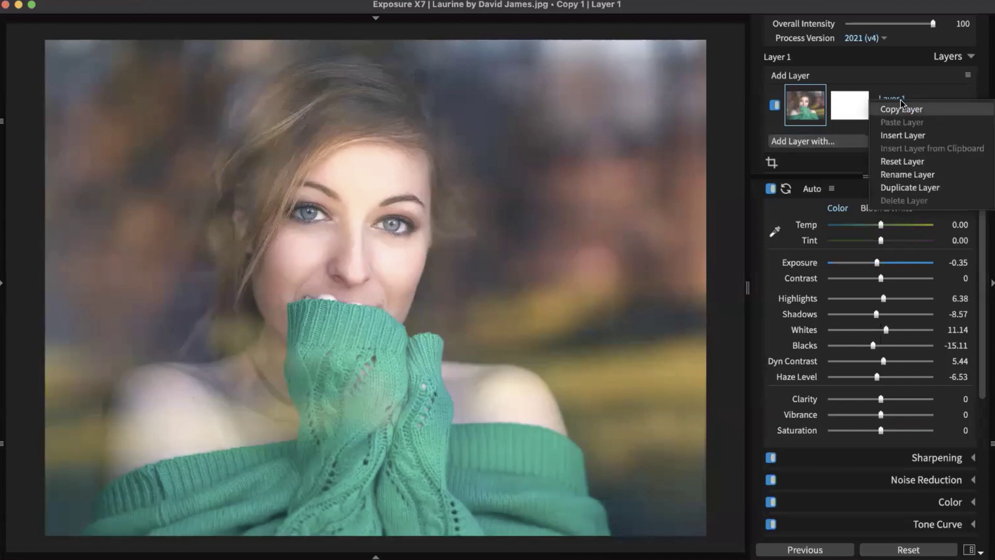
pyautogui.click(910, 173)
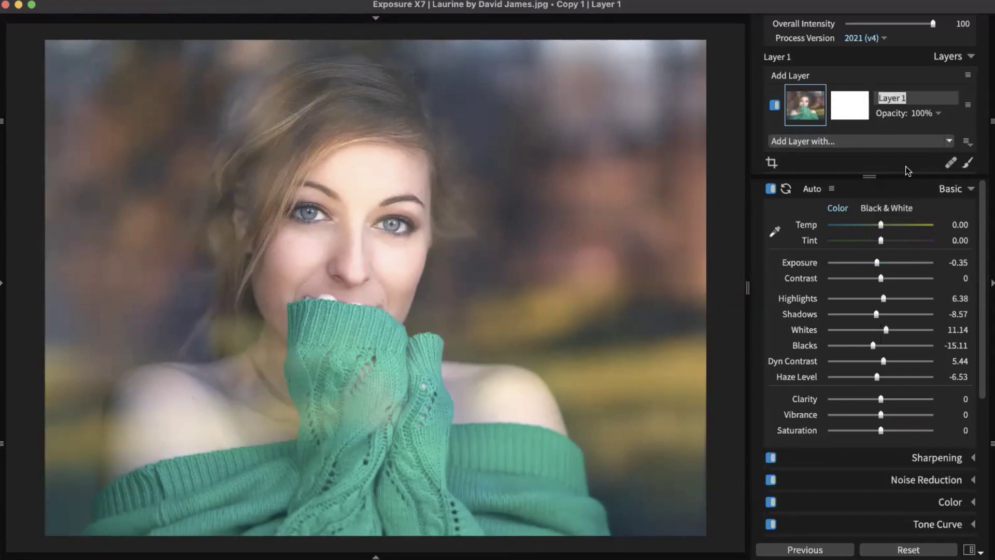
pyautogui.write('Auto Adj')
pyautogui.press('Return')
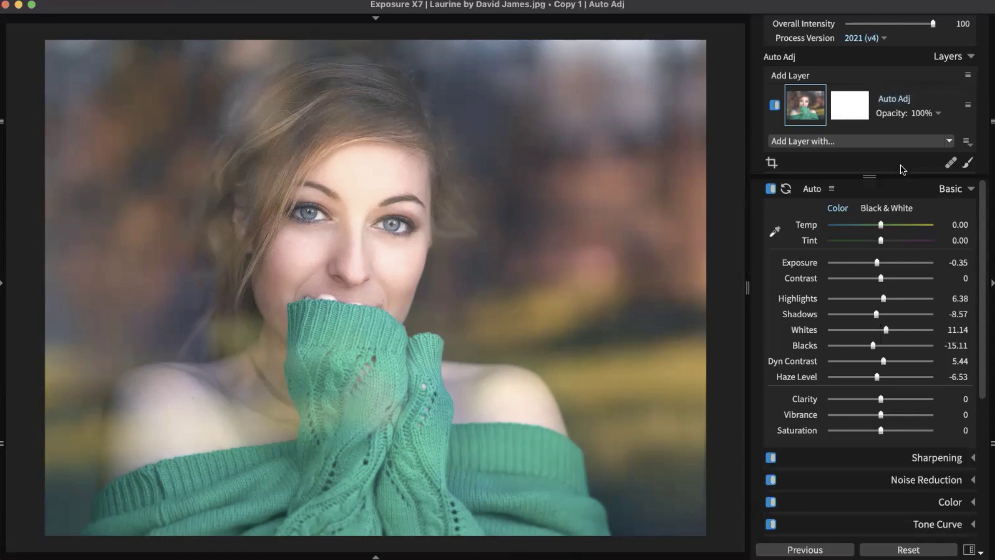
pyautogui.click(948, 190)
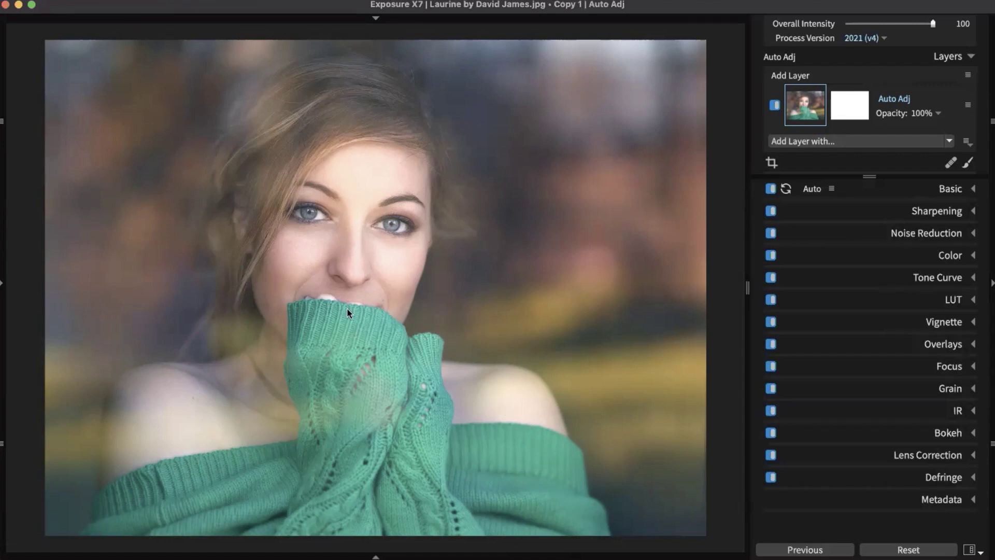
# Add a new layer above Auto Adj and open its mask with the Selection drawing options expanded.
pyautogui.click(781, 77)
pyautogui.rightClick(882, 98)
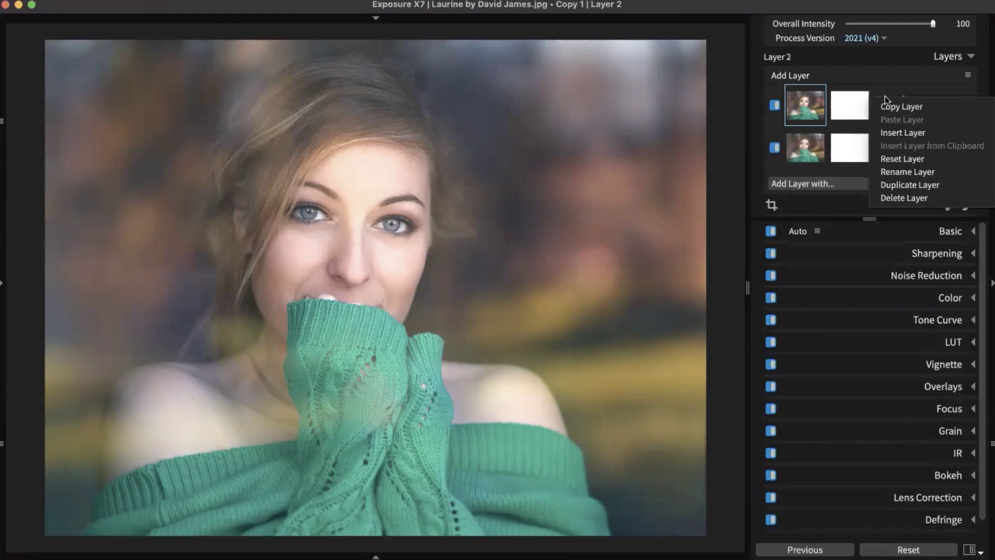
pyautogui.click(901, 73)
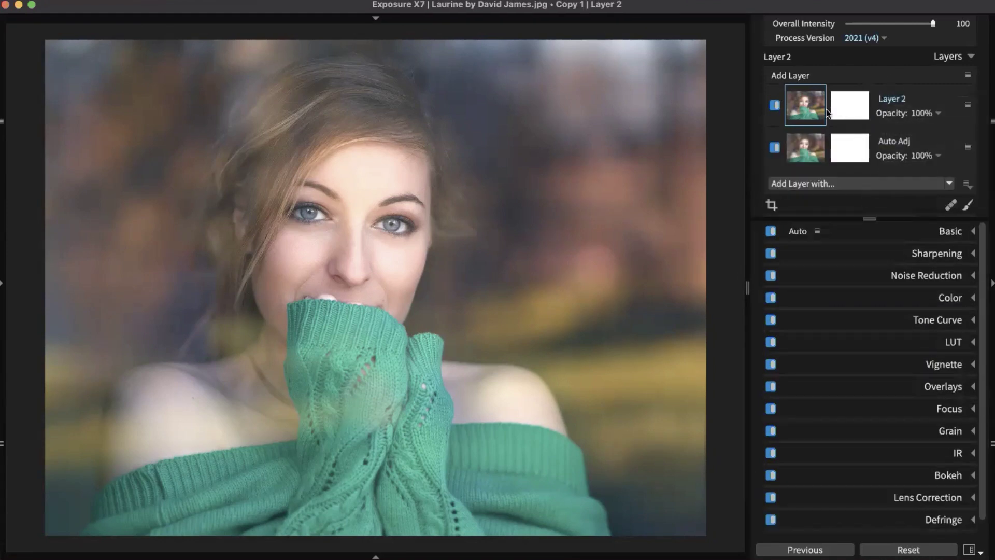
pyautogui.click(854, 99)
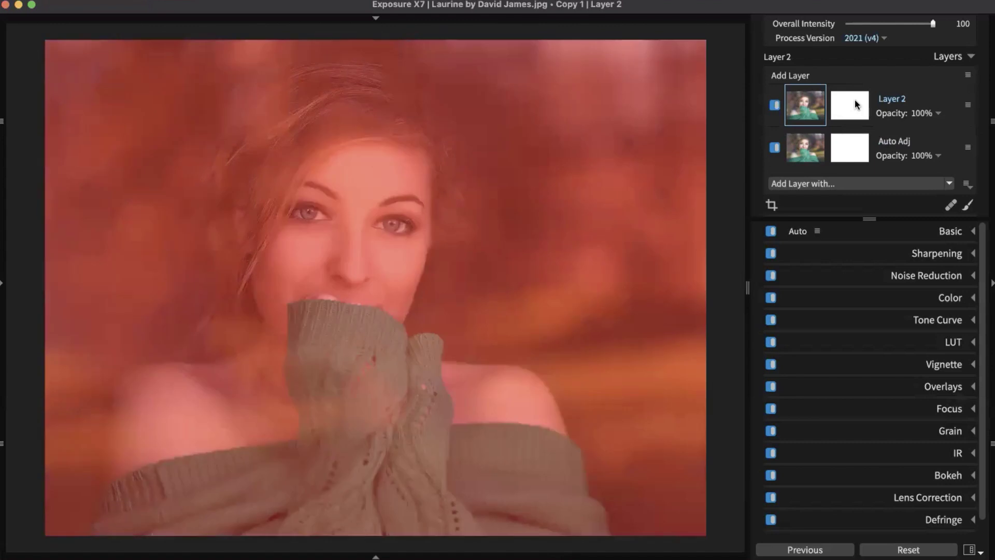
pyautogui.click(850, 105)
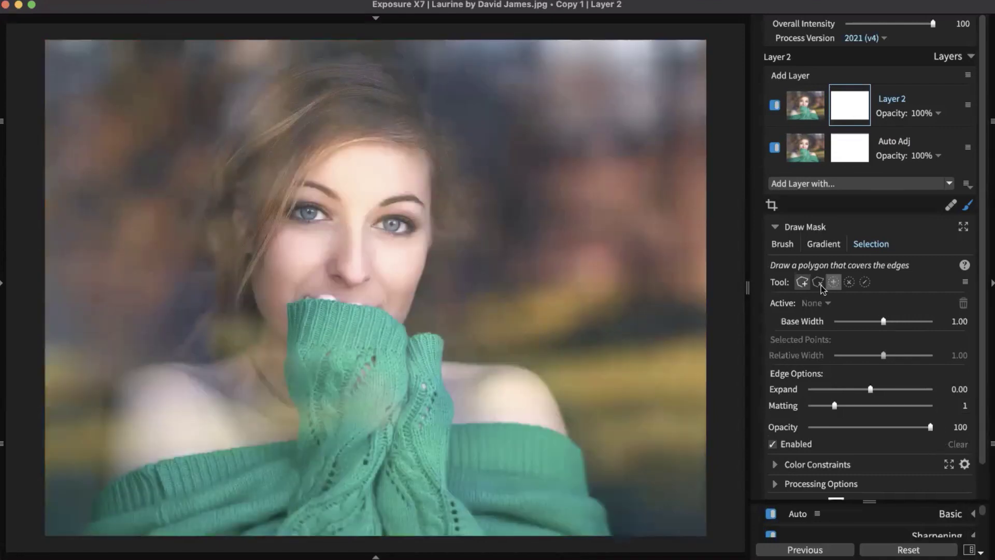
pyautogui.click(819, 228)
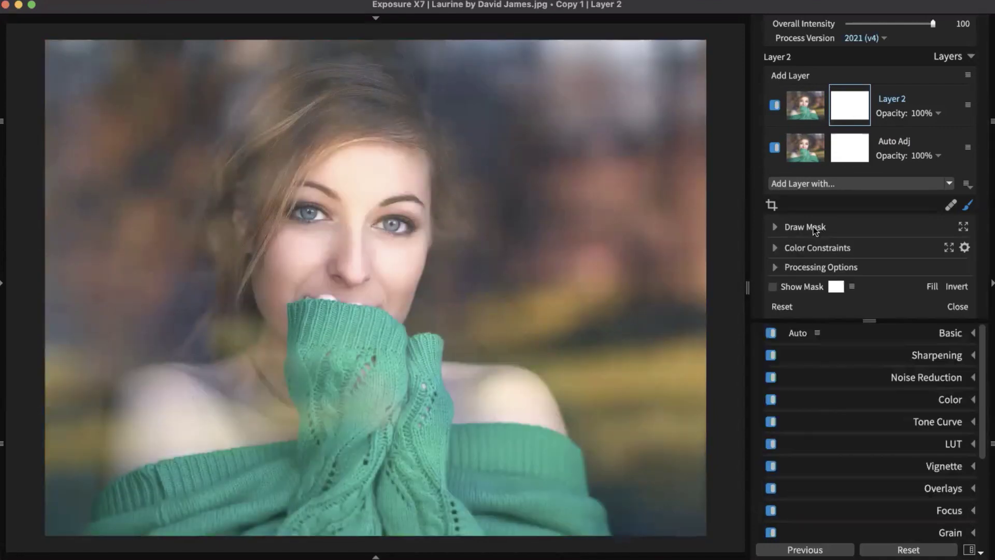
pyautogui.click(814, 228)
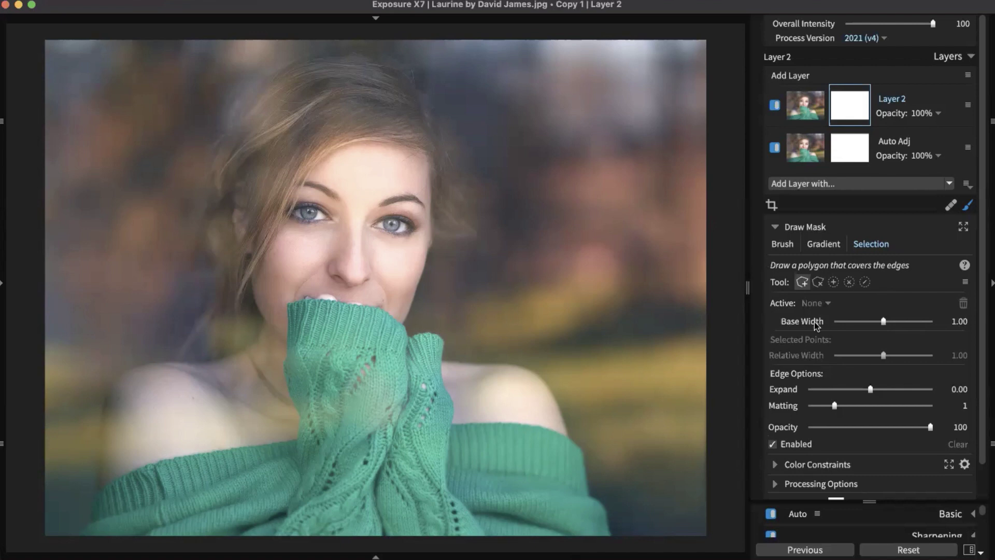
# Set the selection Base Width to 3.09 and start a polygon along the sweater's side, lower edge and shoulder neckline up to the raised cuffs.
pyautogui.moveTo(883, 321); pyautogui.dragTo(894, 321)
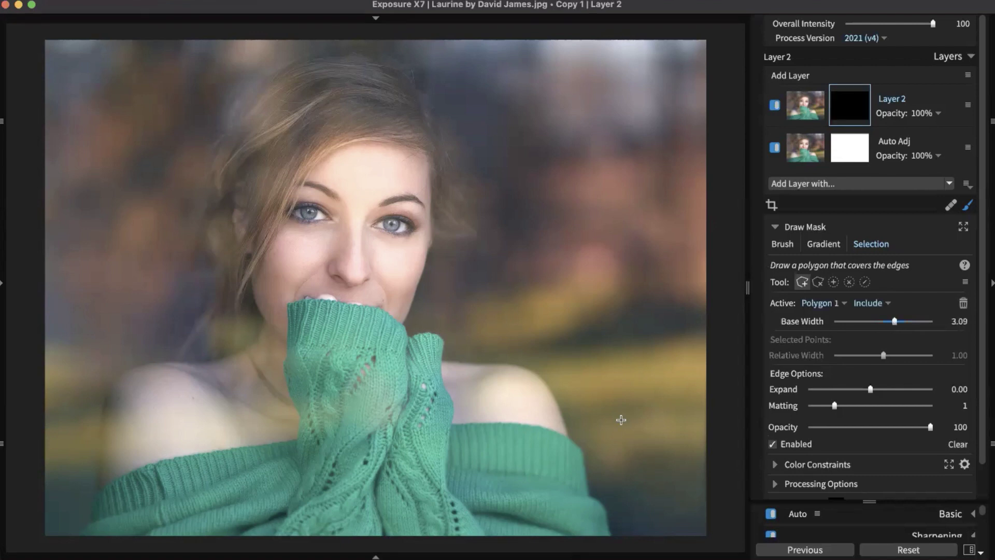
pyautogui.click(586, 451)
pyautogui.click(588, 499)
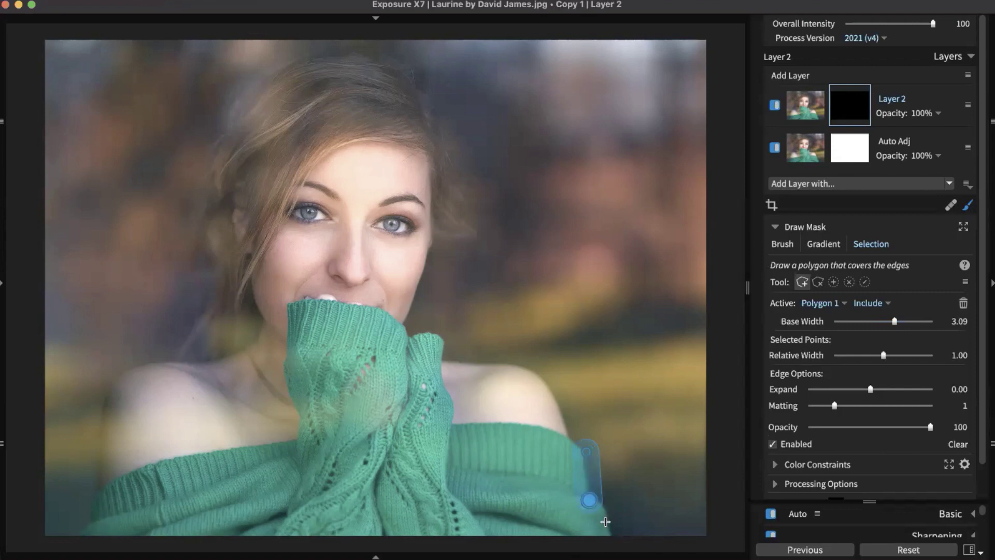
pyautogui.click(611, 535)
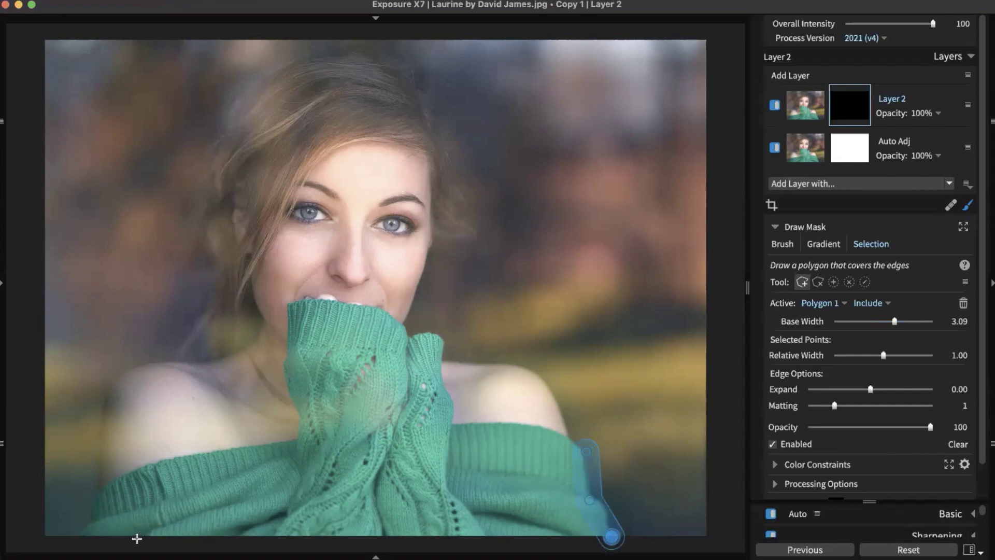
pyautogui.click(76, 537)
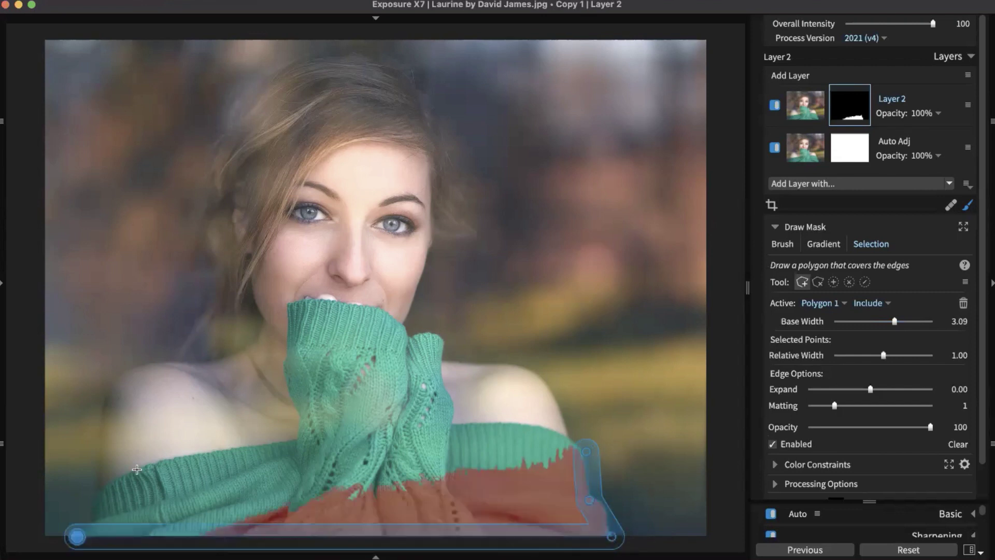
pyautogui.click(94, 500)
pyautogui.click(159, 462)
pyautogui.click(301, 436)
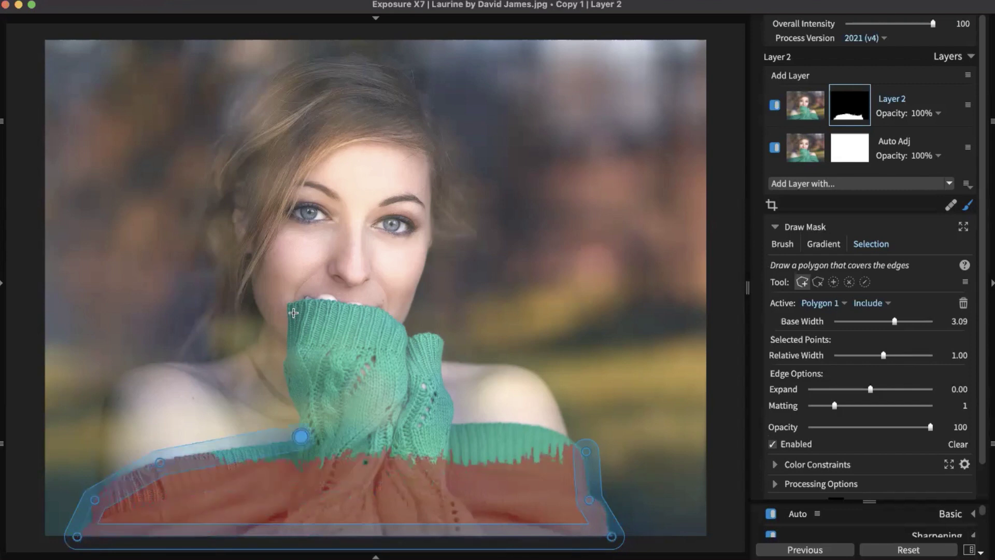
# Continue the sweater polygon around both raised cuffs and along the remaining neckline, closing it at its starting point.
pyautogui.click(289, 299)
pyautogui.click(395, 320)
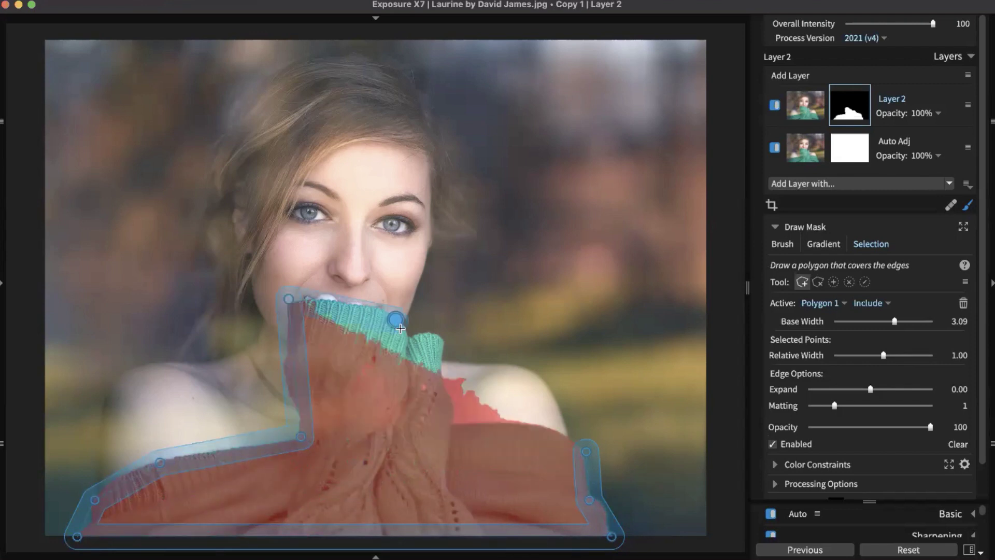
pyautogui.click(408, 334)
pyautogui.click(436, 330)
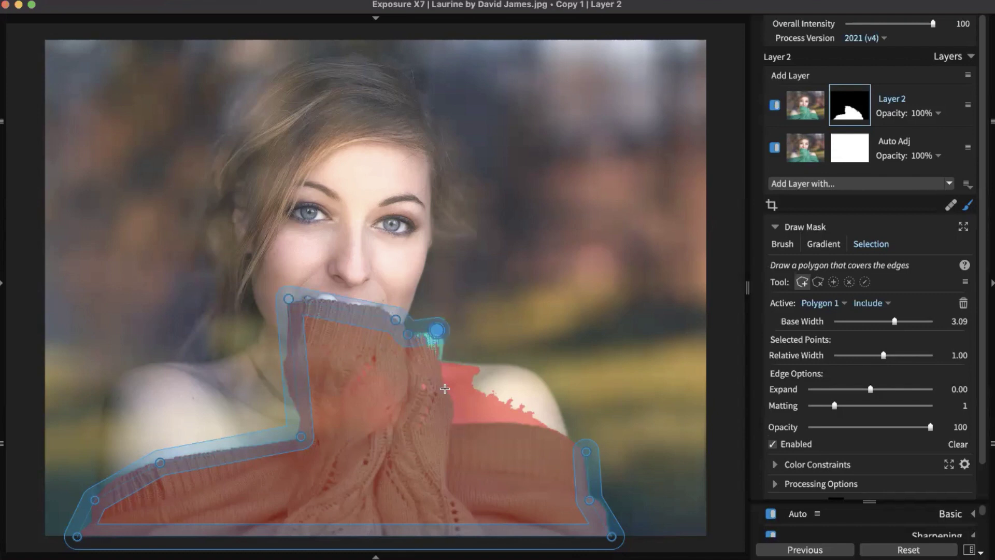
pyautogui.click(458, 421)
pyautogui.click(554, 431)
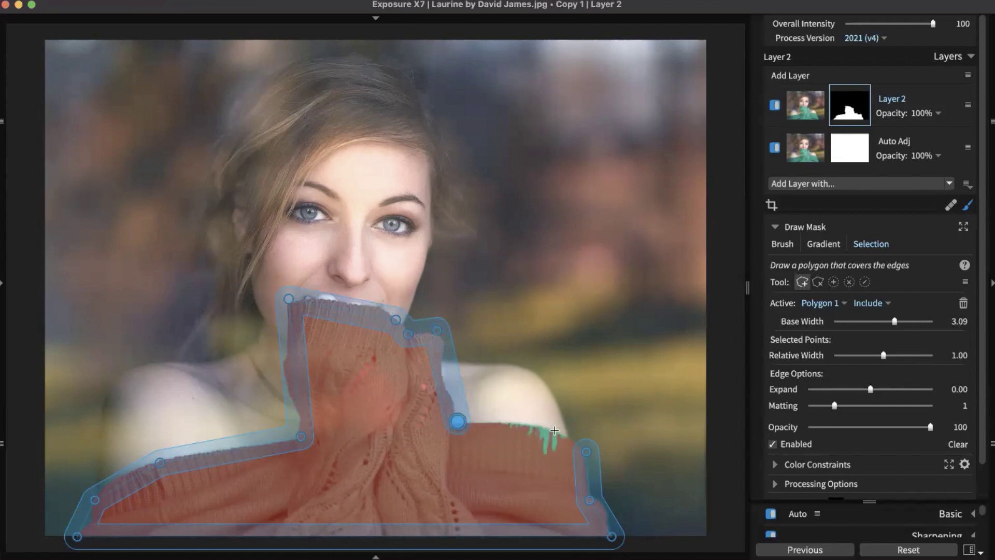
pyautogui.click(588, 450)
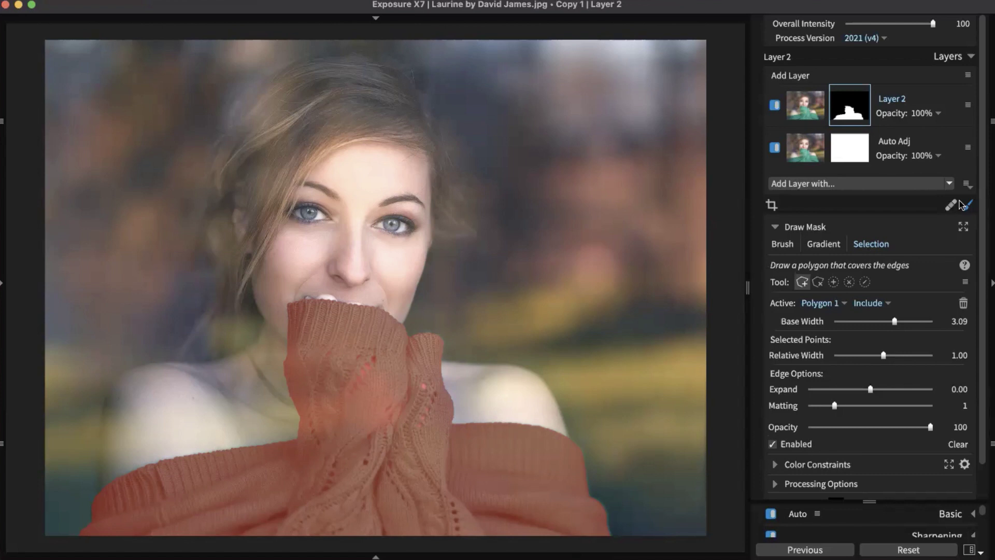
# Leave the sweater mask, preview its overlay, then add a new layer above Layer 2 and open its mask.
pyautogui.click(811, 101)
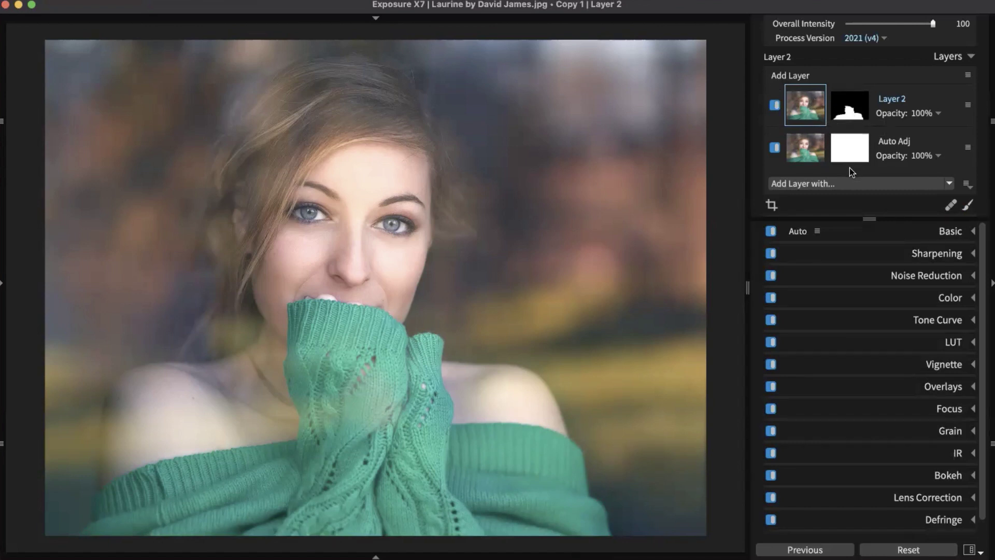
pyautogui.click(850, 110)
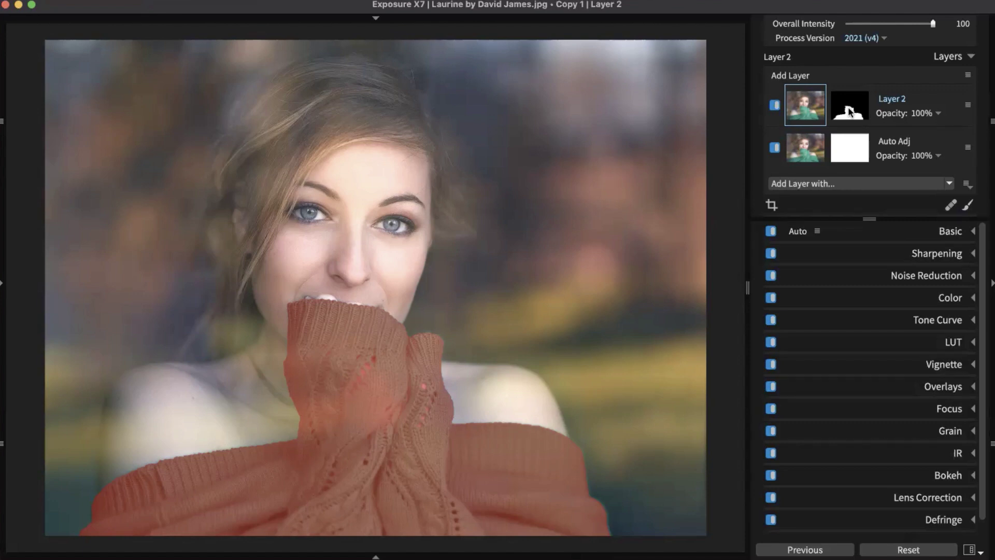
pyautogui.click(859, 76)
pyautogui.click(808, 79)
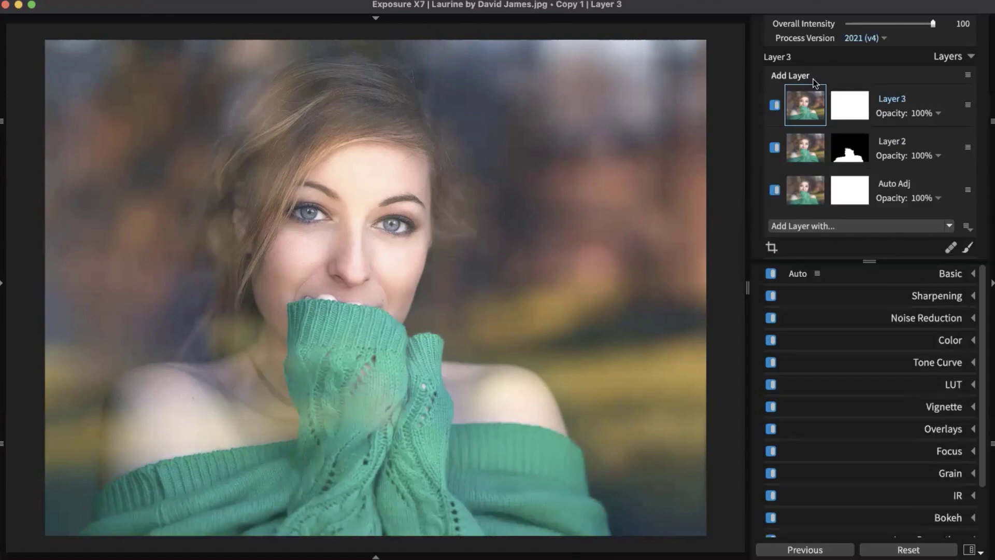
pyautogui.click(856, 113)
pyautogui.click(862, 115)
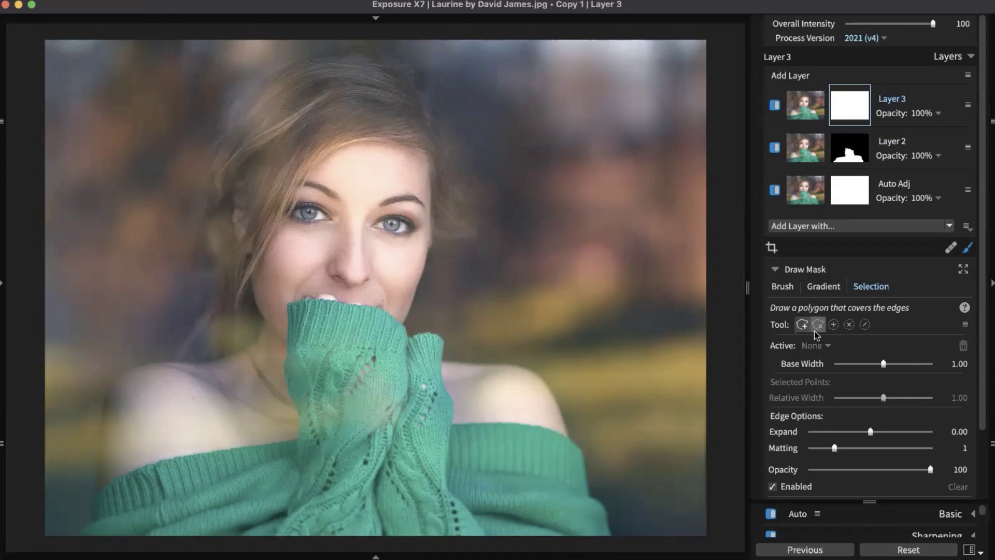
# Set the Base Width to 3.84 and outline the bare shoulder beside the smaller cuff as a freehand include polygon.
pyautogui.moveTo(890, 362); pyautogui.dragTo(898, 364)
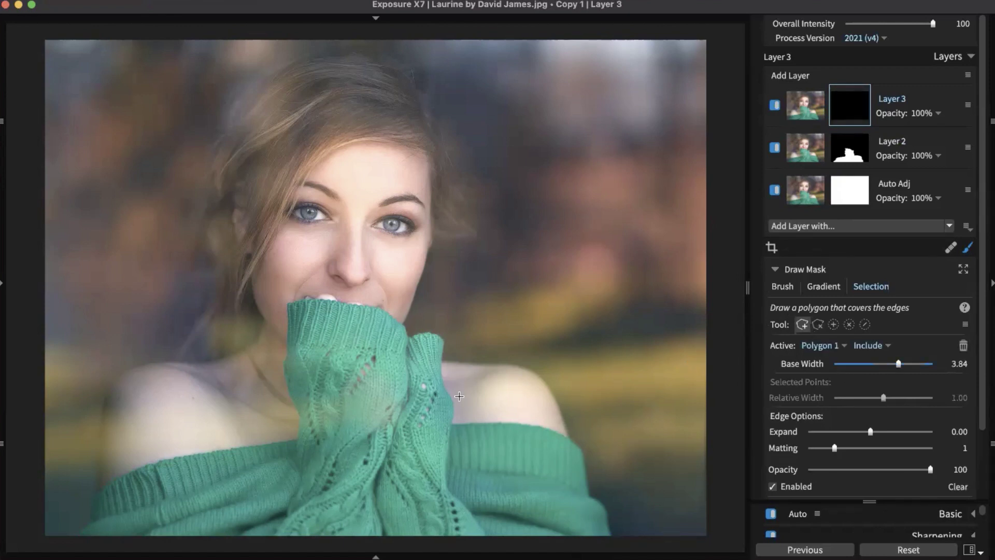
pyautogui.click(458, 411)
pyautogui.click(445, 365)
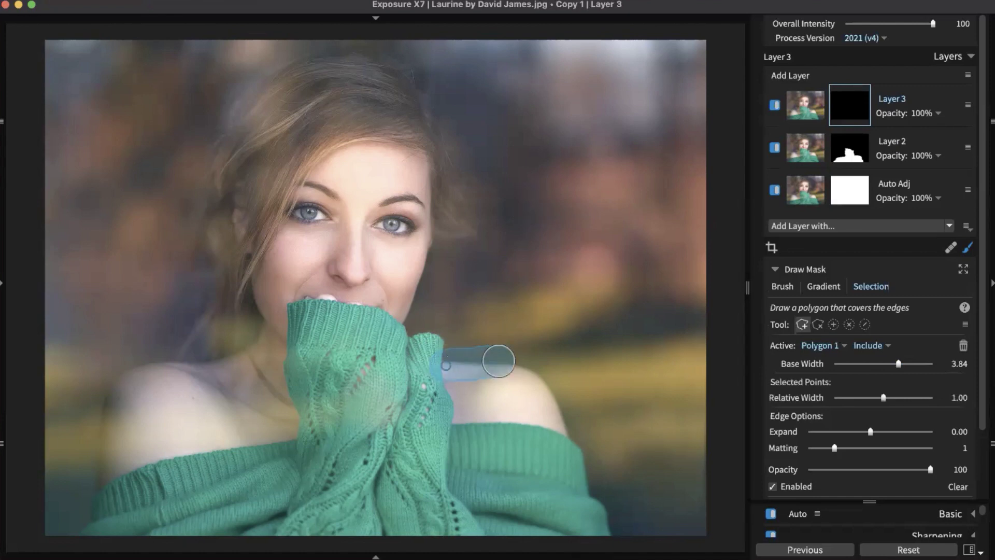
pyautogui.moveTo(533, 382)
pyautogui.mouseDown()
pyautogui.moveTo(570, 433)
pyautogui.moveTo(528, 420)
pyautogui.moveTo(458, 419)
pyautogui.mouseUp()
pyautogui.click(451, 376)
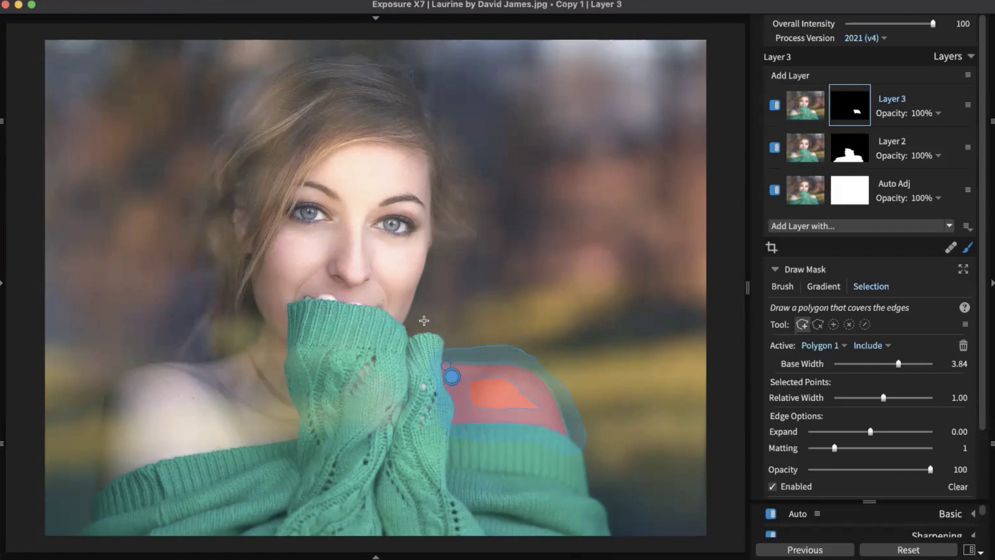
# Outline the face, neck and the other bare shoulder as an include area, tracing along the hairline, sweater neckline and cuff.
pyautogui.click(407, 317)
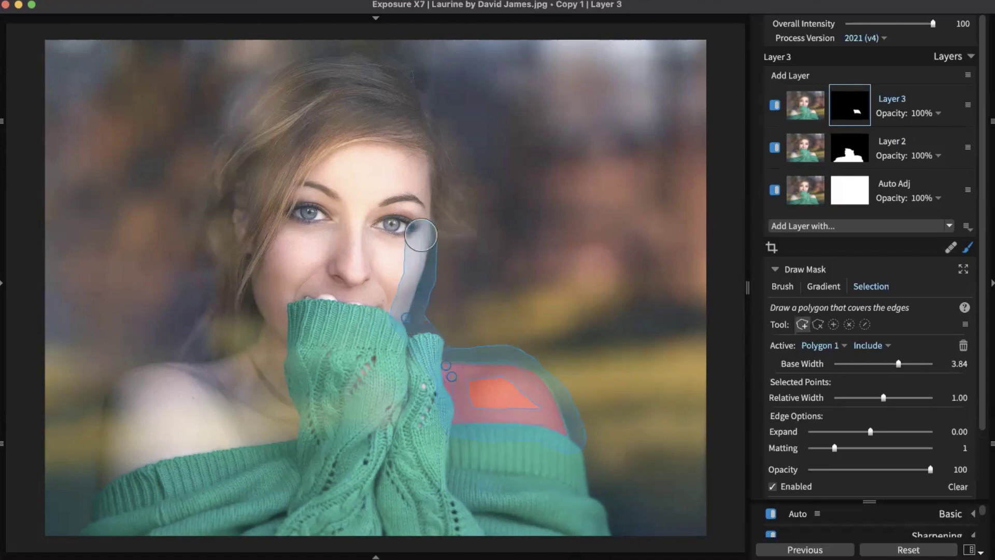
pyautogui.click(417, 148)
pyautogui.click(344, 150)
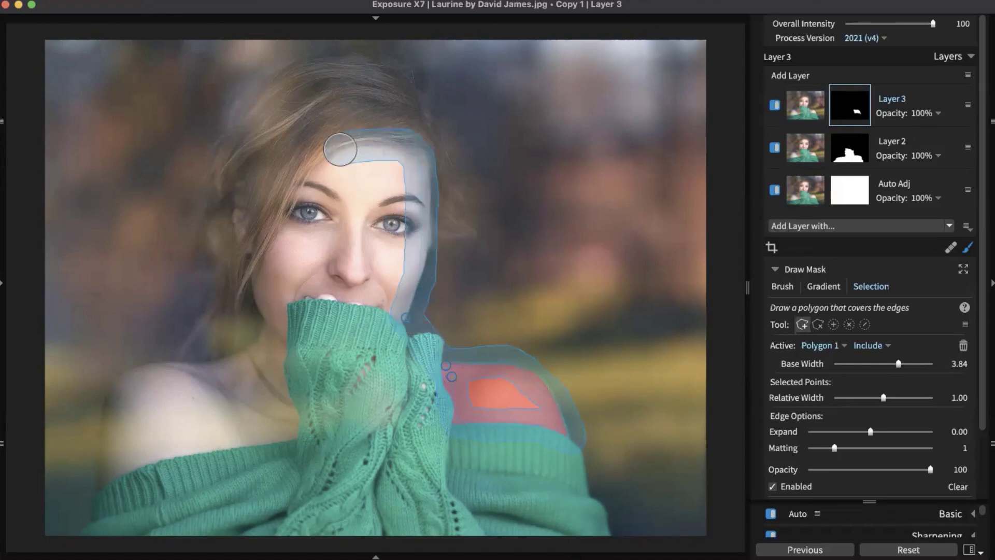
pyautogui.click(304, 199)
pyautogui.click(260, 307)
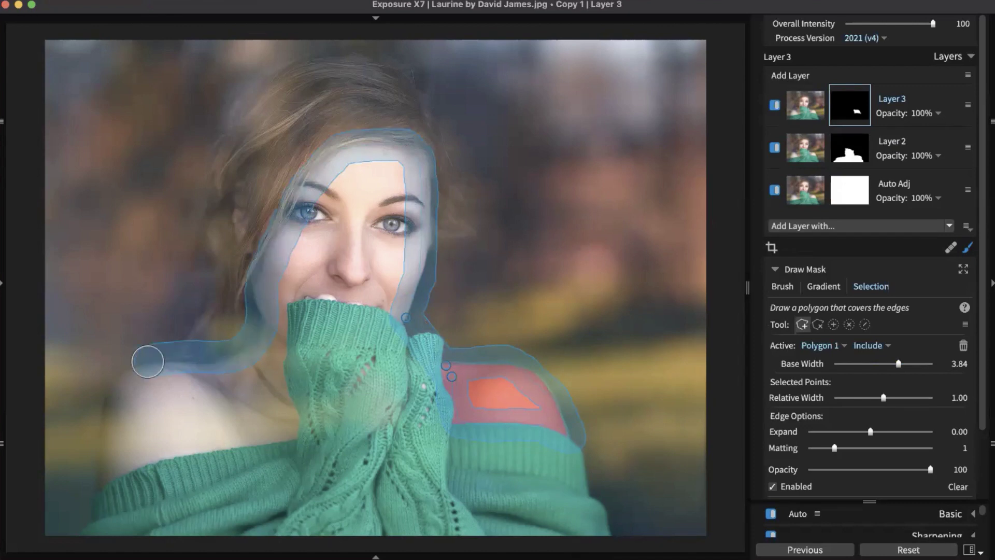
pyautogui.click(110, 374)
pyautogui.click(95, 467)
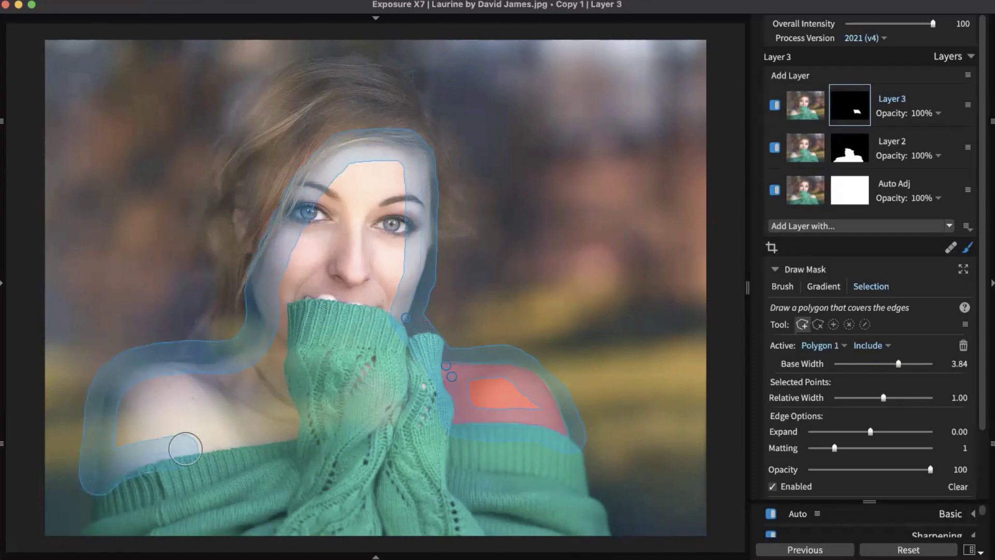
pyautogui.click(289, 432)
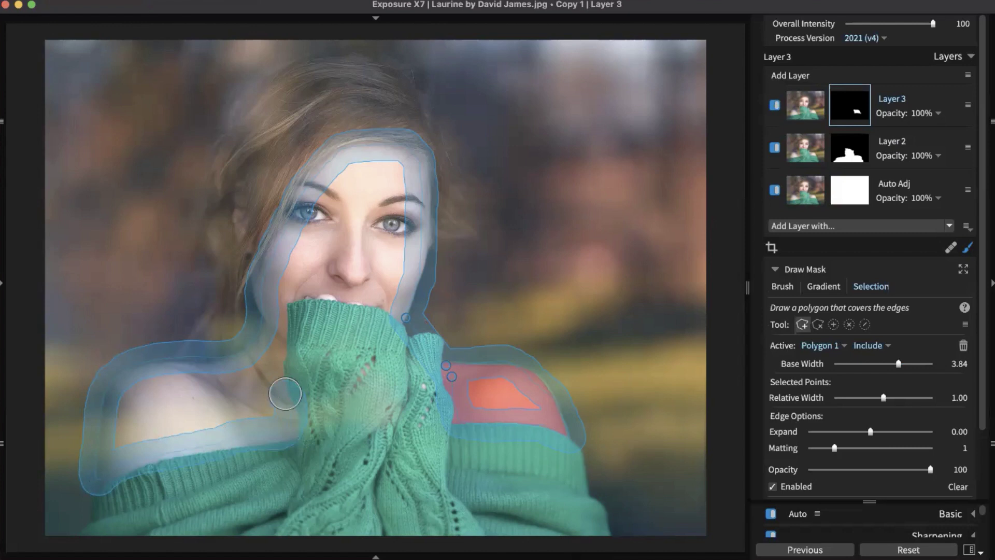
pyautogui.click(285, 309)
pyautogui.click(345, 274)
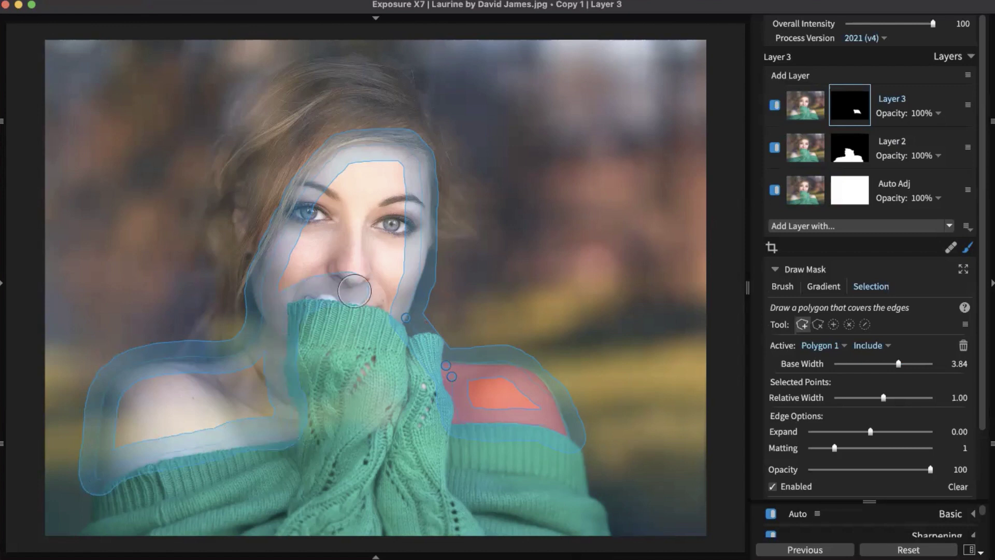
pyautogui.click(390, 312)
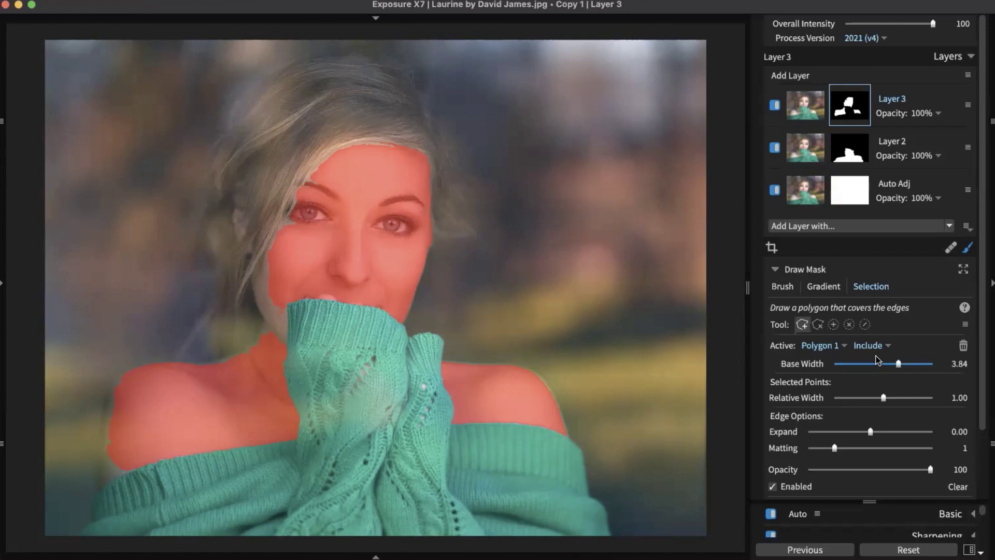
# Add include markers along the jaw, on the cheek below the eye and on the outer shoulder, with Base Width 1.45 and Border Width 3.00.
pyautogui.click(833, 327)
pyautogui.click(833, 326)
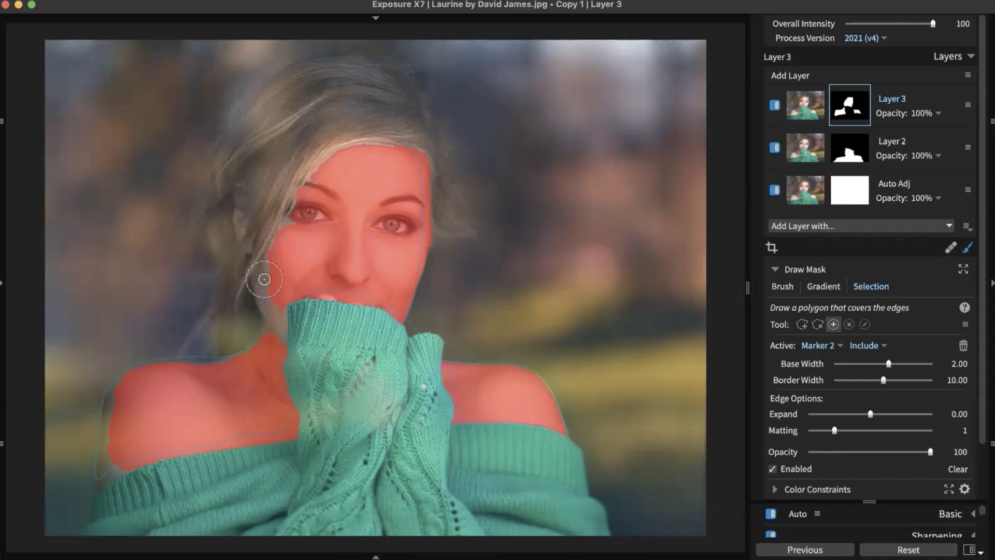
pyautogui.moveTo(265, 279); pyautogui.dragTo(279, 321)
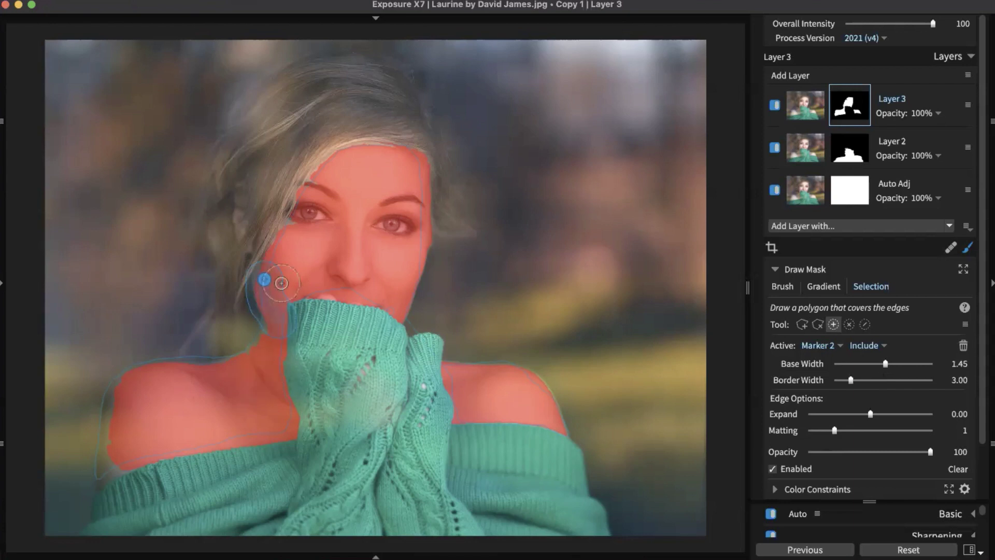
pyautogui.click(292, 230)
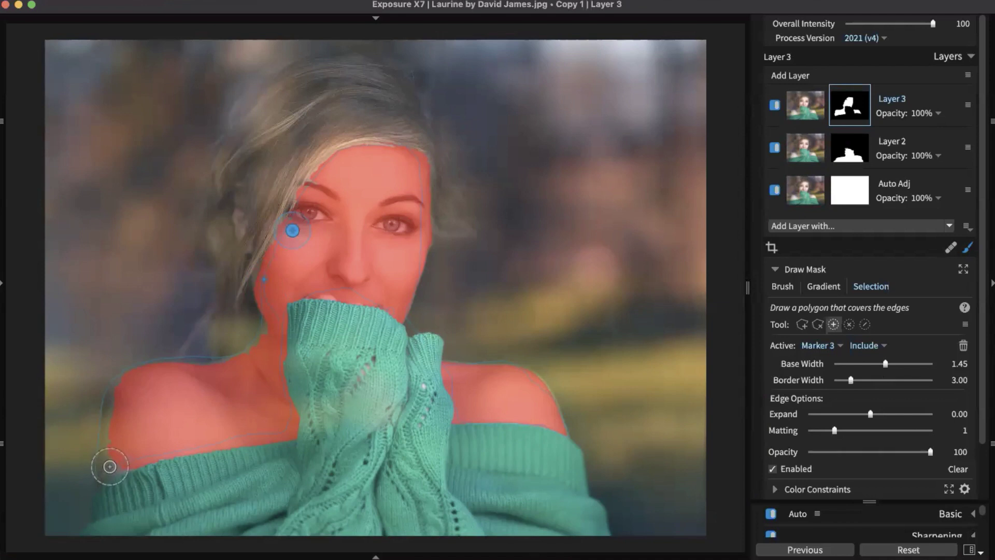
pyautogui.moveTo(109, 467)
pyautogui.mouseDown()
pyautogui.moveTo(116, 399)
pyautogui.moveTo(127, 396)
pyautogui.mouseUp()
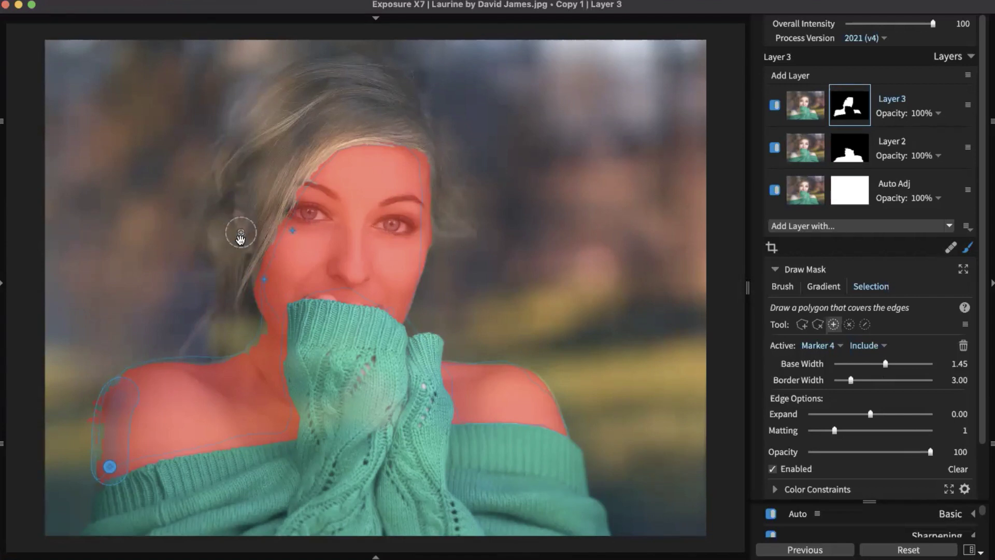
# Include the visible ear and earlobe in the skin mask with small markers, reducing the Base Width to 0.70 and 0.55.
pyautogui.click(240, 232)
pyautogui.click(238, 216)
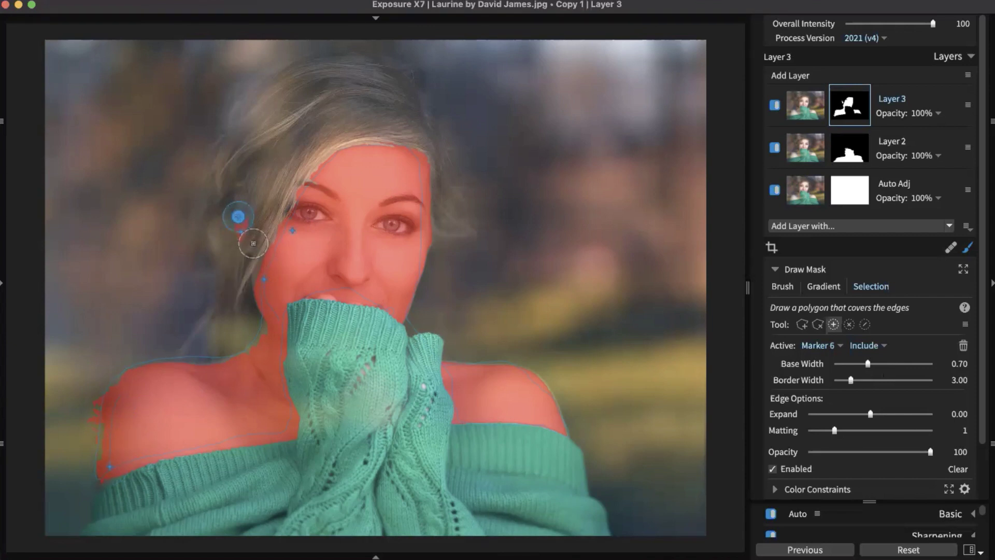
pyautogui.click(250, 250)
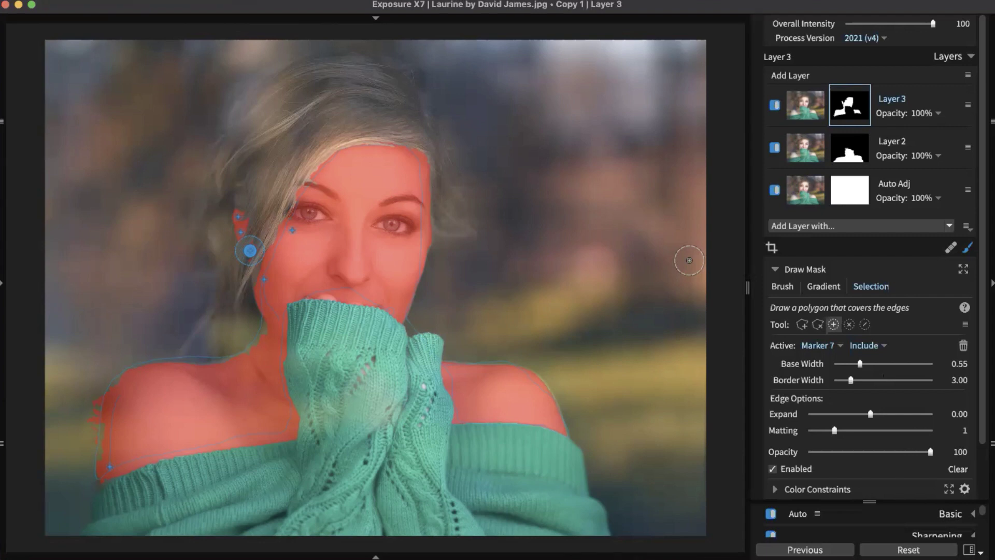
# Draw an exclude marker over the background beside the outer shoulder, with Base Width 4.09 and Border Width 2.19.
pyautogui.click(868, 328)
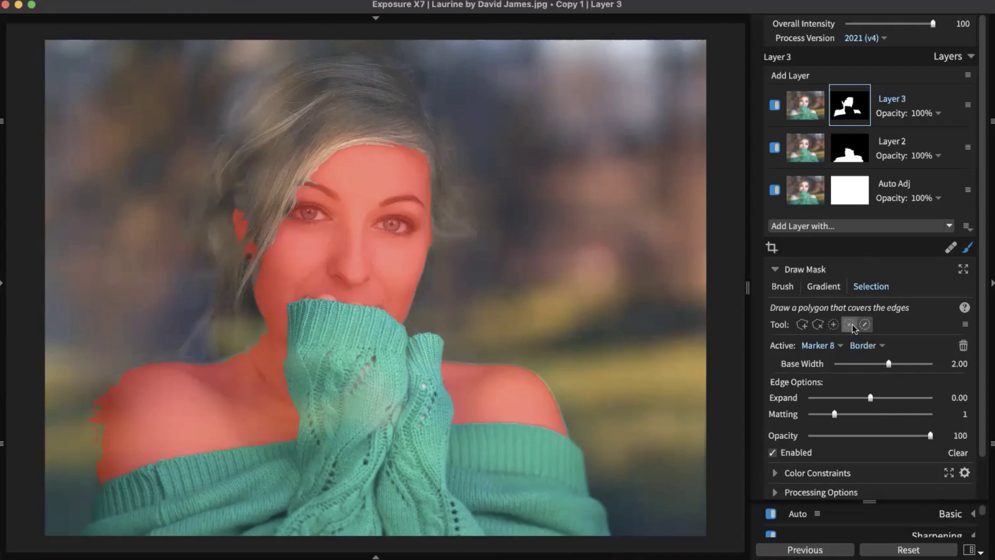
pyautogui.click(852, 325)
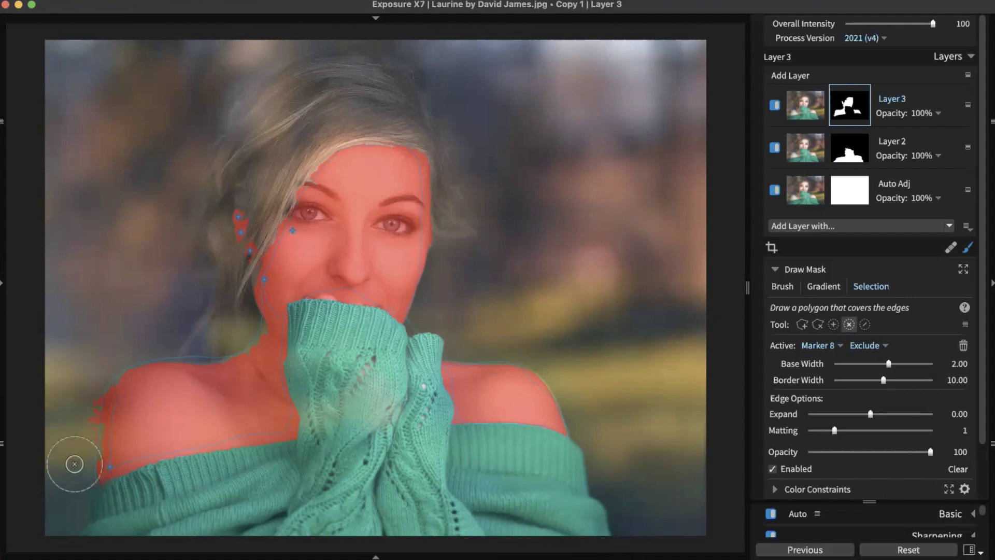
pyautogui.moveTo(73, 444); pyautogui.dragTo(96, 336)
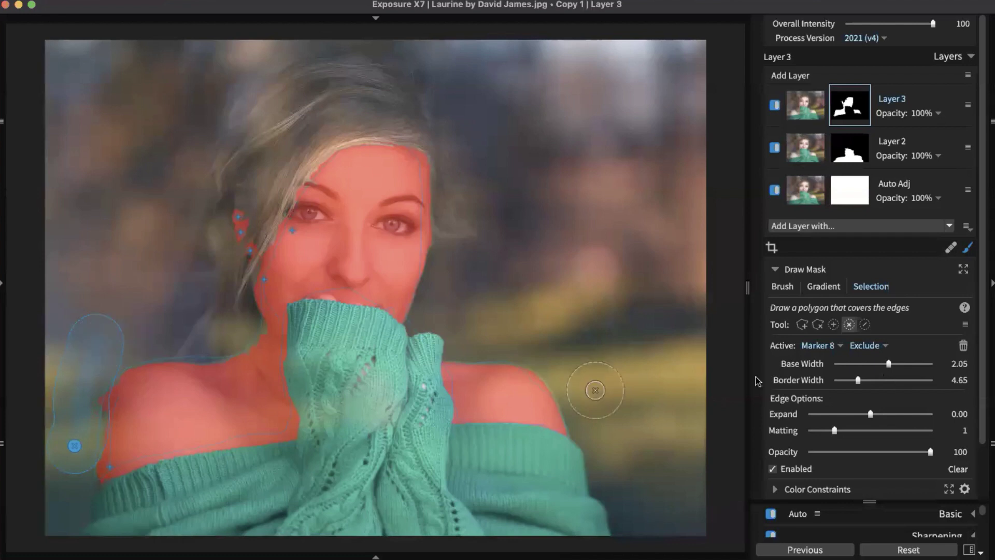
pyautogui.moveTo(858, 380); pyautogui.dragTo(867, 383)
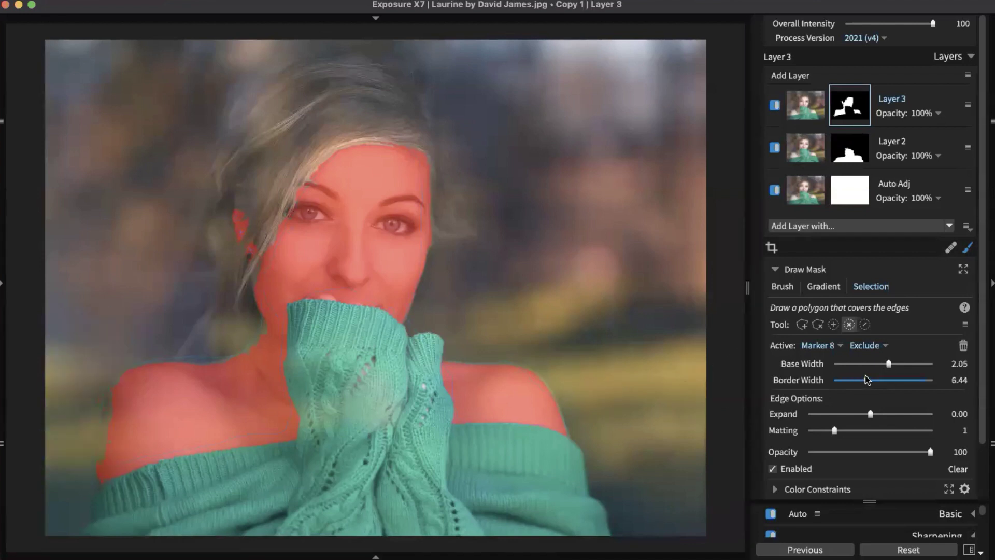
pyautogui.moveTo(887, 365)
pyautogui.mouseDown()
pyautogui.moveTo(871, 365)
pyautogui.moveTo(908, 367)
pyautogui.moveTo(900, 365)
pyautogui.mouseUp()
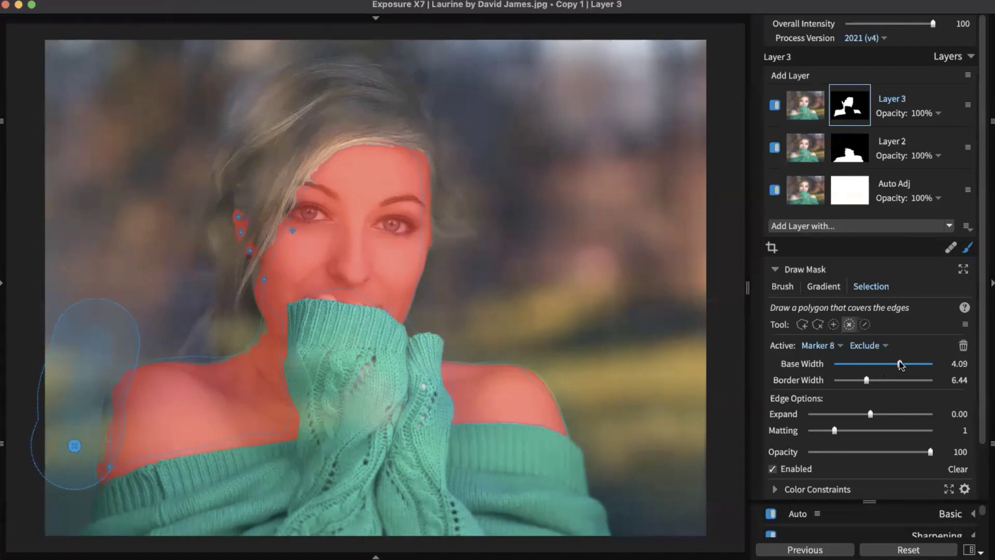
pyautogui.moveTo(867, 382); pyautogui.dragTo(846, 383)
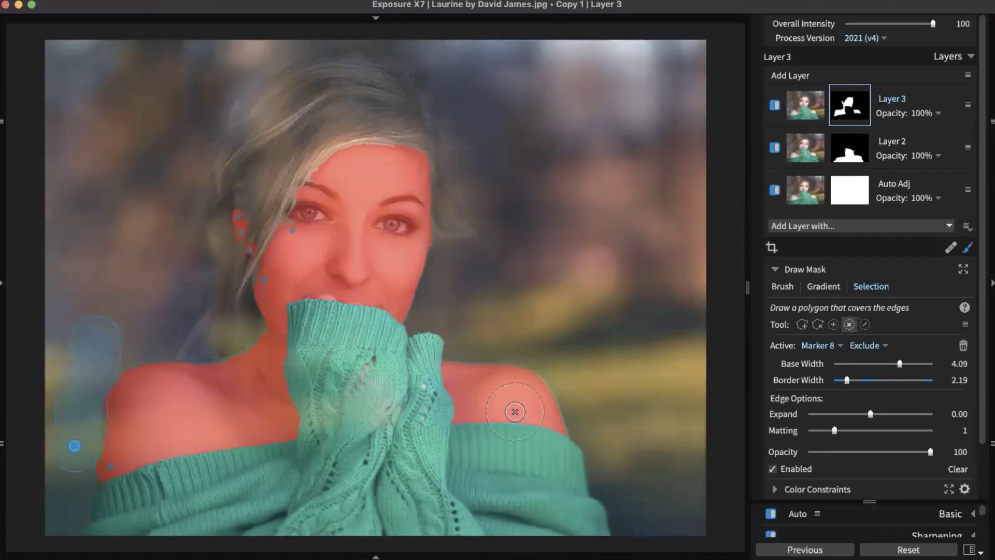
# Move the lower end of the exclude marker slightly down and away from the outer upper arm.
pyautogui.moveTo(8, 449)
pyautogui.mouseDown()
pyautogui.moveTo(73, 444)
pyautogui.moveTo(71, 464)
pyautogui.moveTo(88, 477)
pyautogui.mouseUp()
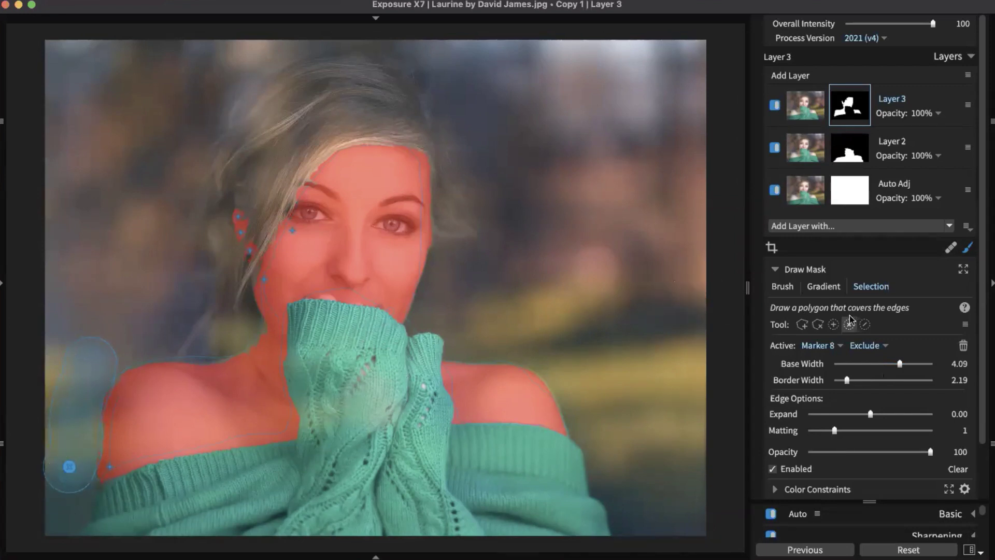
pyautogui.click(832, 324)
pyautogui.click(832, 325)
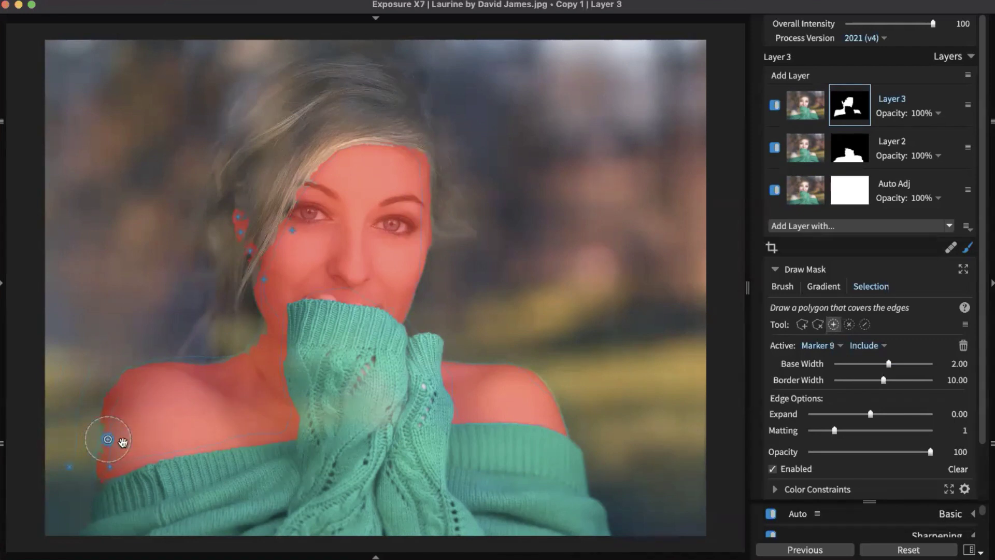
pyautogui.click(108, 438)
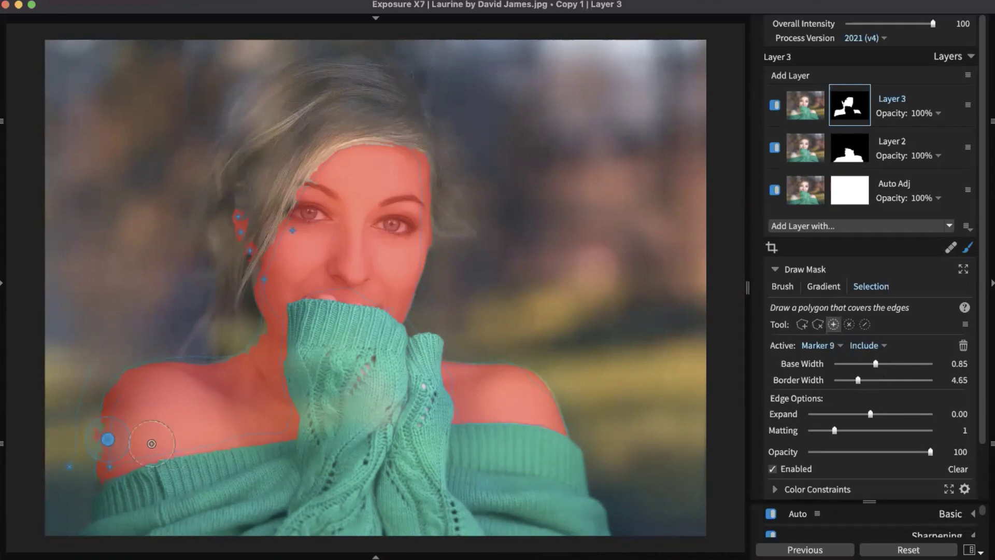
pyautogui.hotkey('ctrl', 'z')
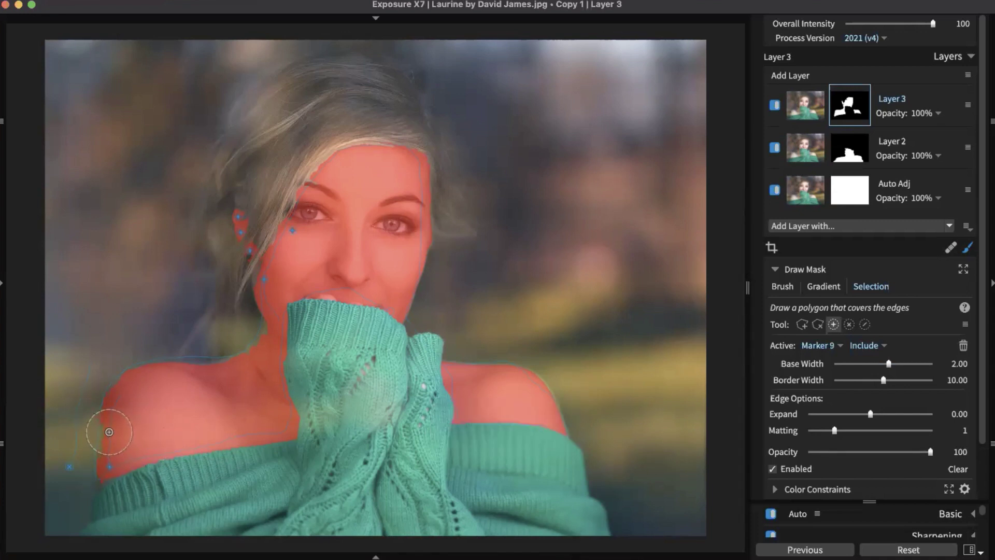
# Draw a border marker along the outer edge of the upper arm, down to the sweater neckline.
pyautogui.click(864, 325)
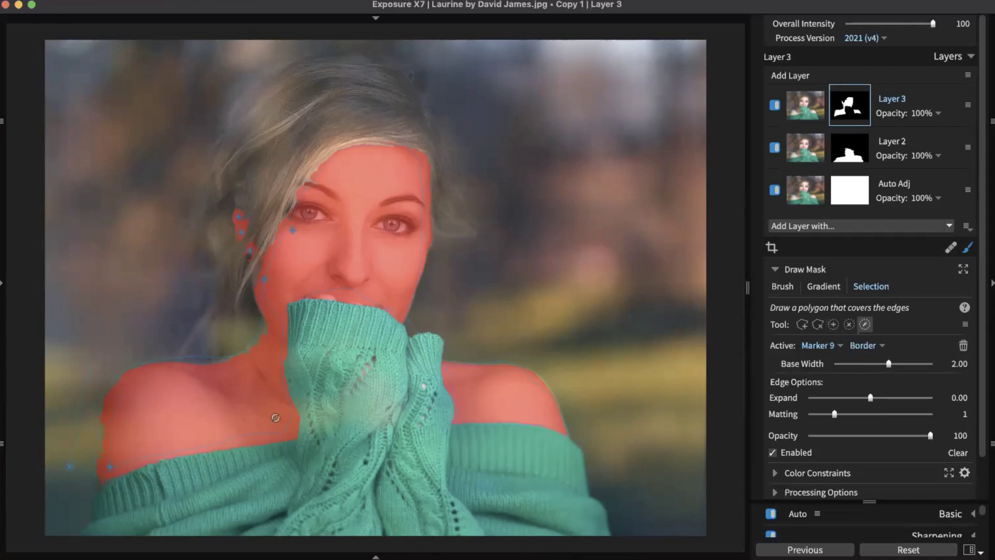
pyautogui.click(101, 419)
pyautogui.click(96, 460)
pyautogui.press('Escape')
# Add an include marker on the eyebrow beside the hair, with Base Width 0.10, Border Width 4.65 and Matting 3.
pyautogui.press('i')
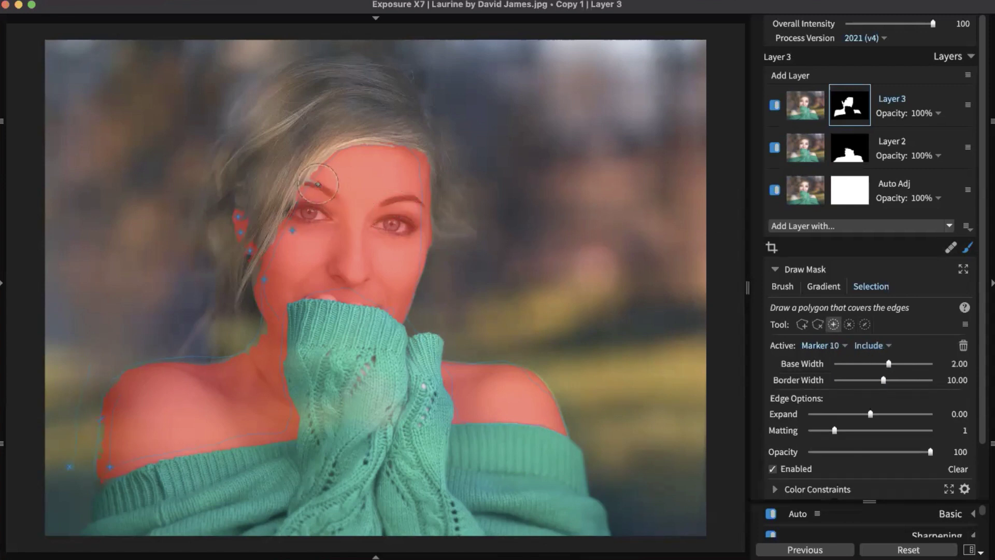
pyautogui.click(314, 184)
pyautogui.moveTo(835, 431); pyautogui.dragTo(885, 434)
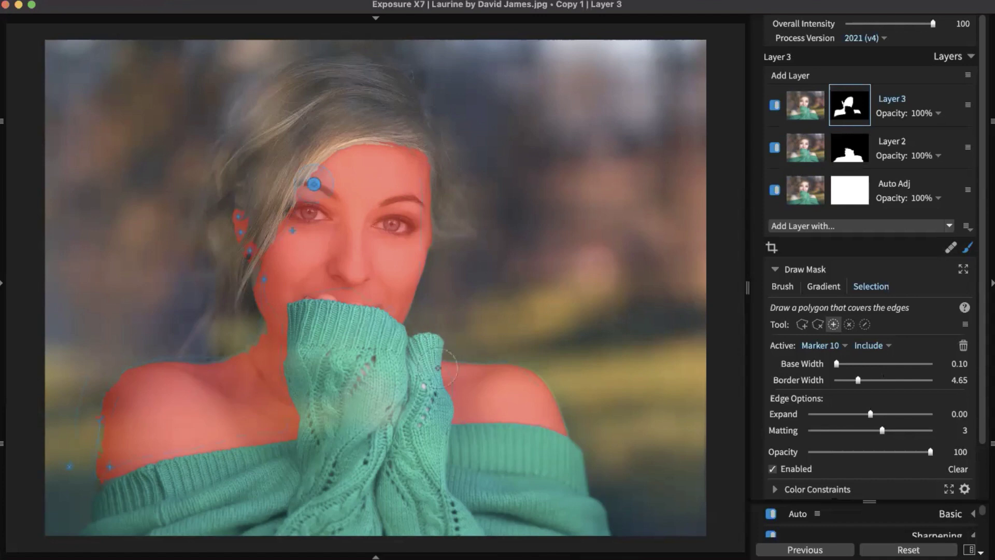
# Apply the Focus preset Soften - Diffuse Glow - Low to the sweater layer, Layer 2.
pyautogui.click(838, 148)
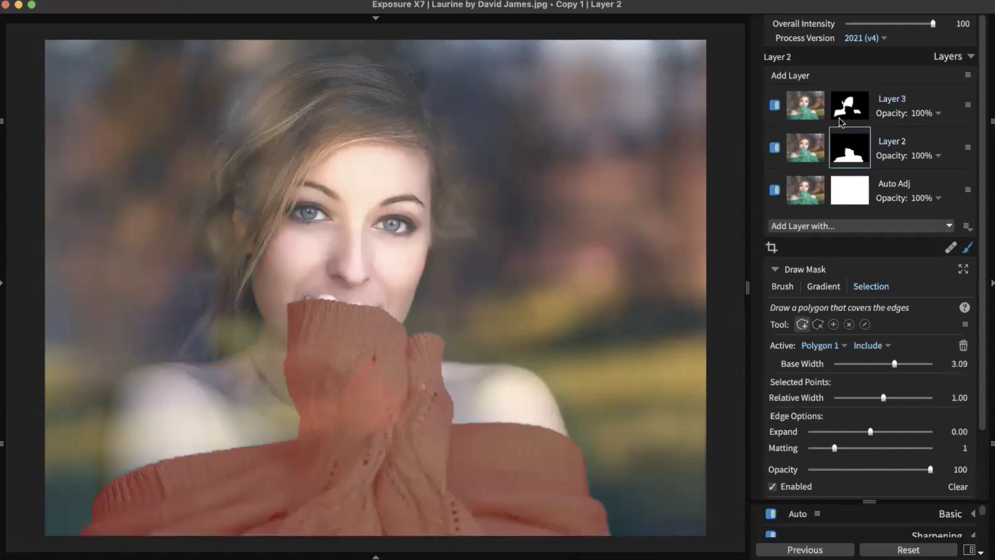
pyautogui.click(819, 101)
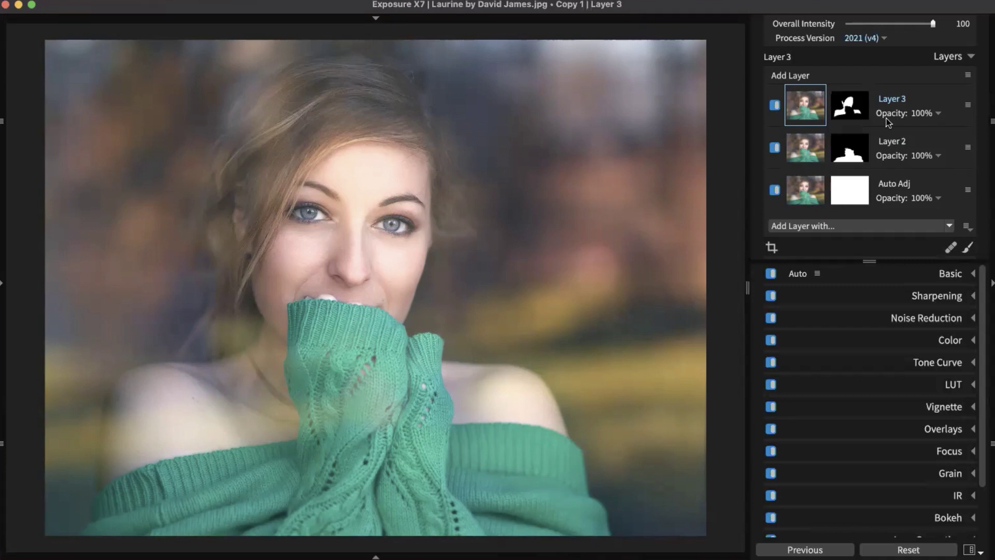
pyautogui.click(813, 151)
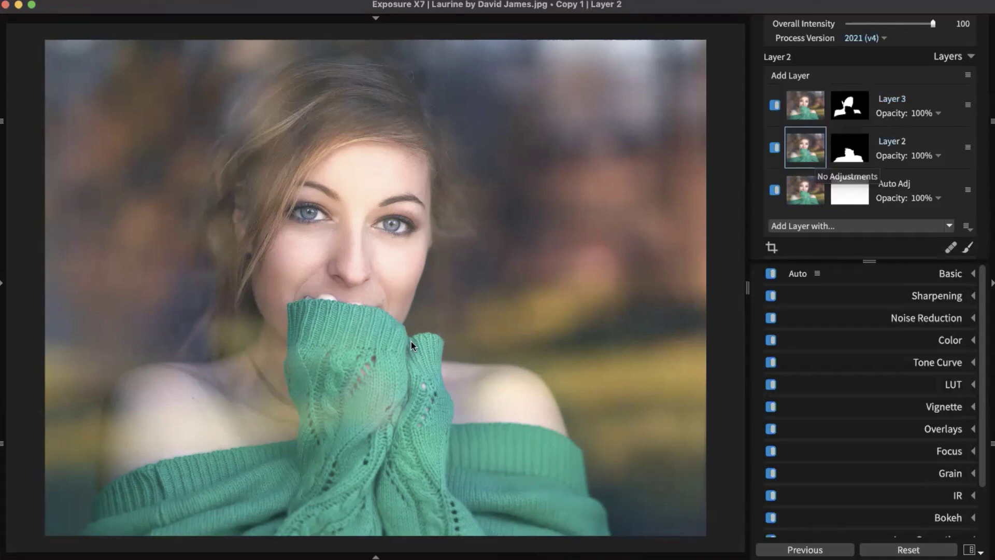
pyautogui.click(340, 363)
pyautogui.scroll(2, 337, 366)
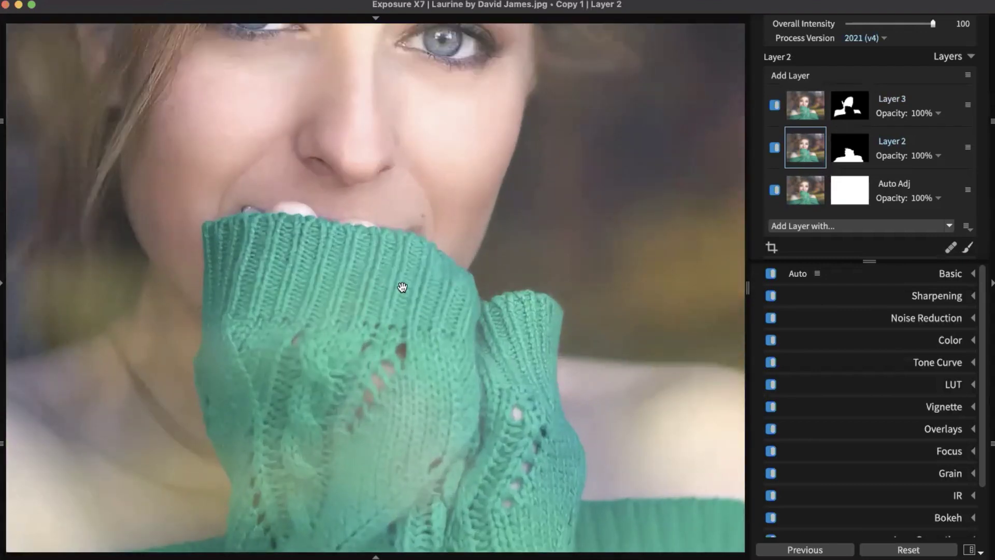
pyautogui.scroll(-3, 402, 288)
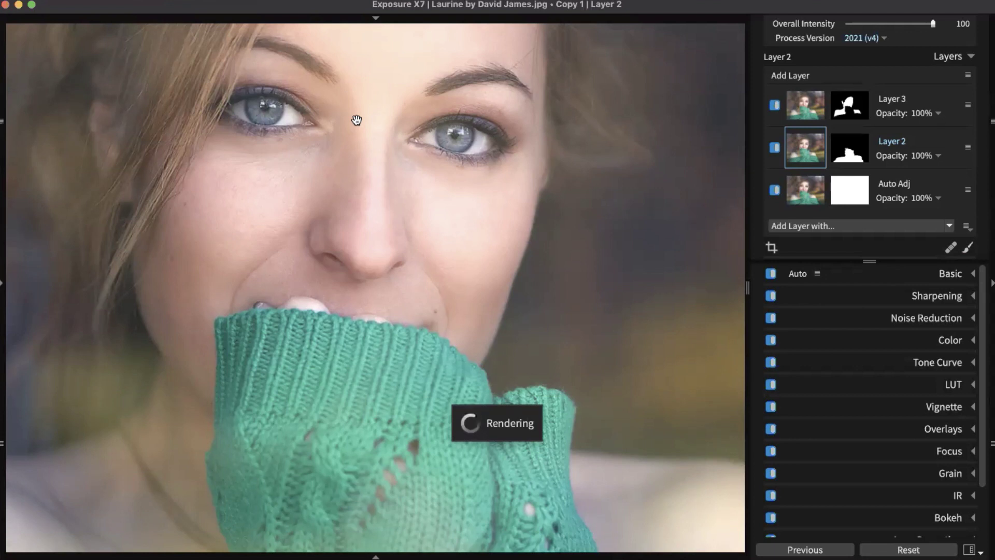
pyautogui.click(937, 296)
pyautogui.click(937, 295)
pyautogui.scroll(-3, 964, 347)
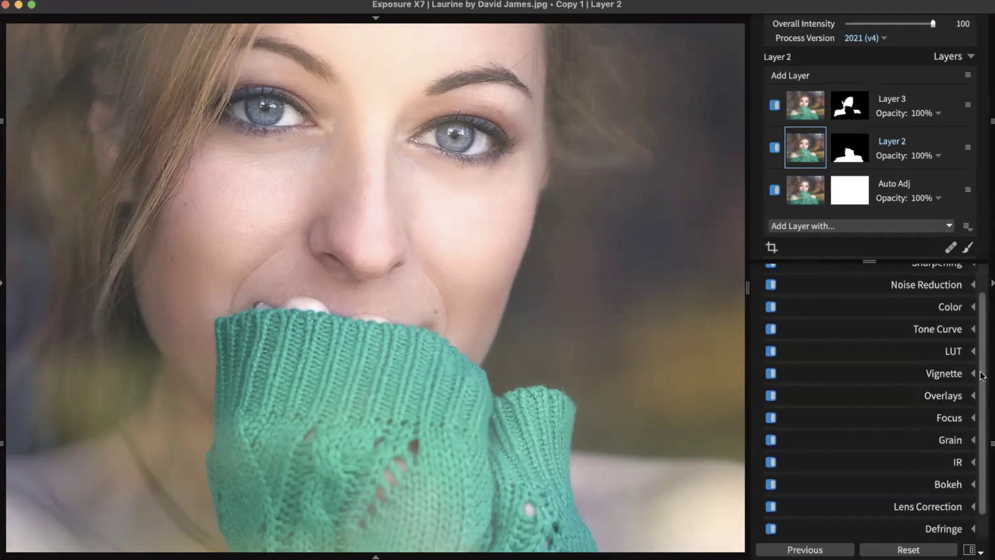
pyautogui.click(948, 393)
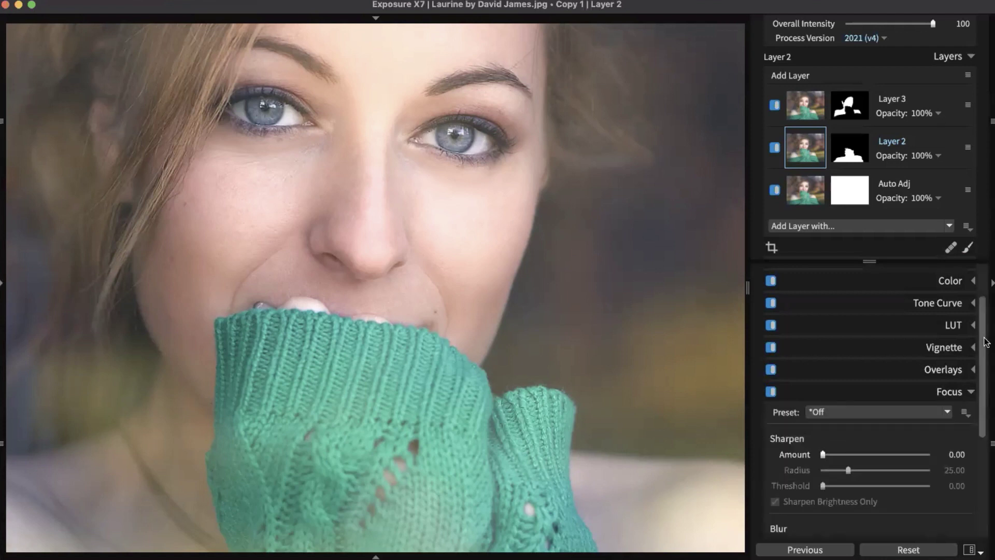
pyautogui.scroll(-3, 983, 340)
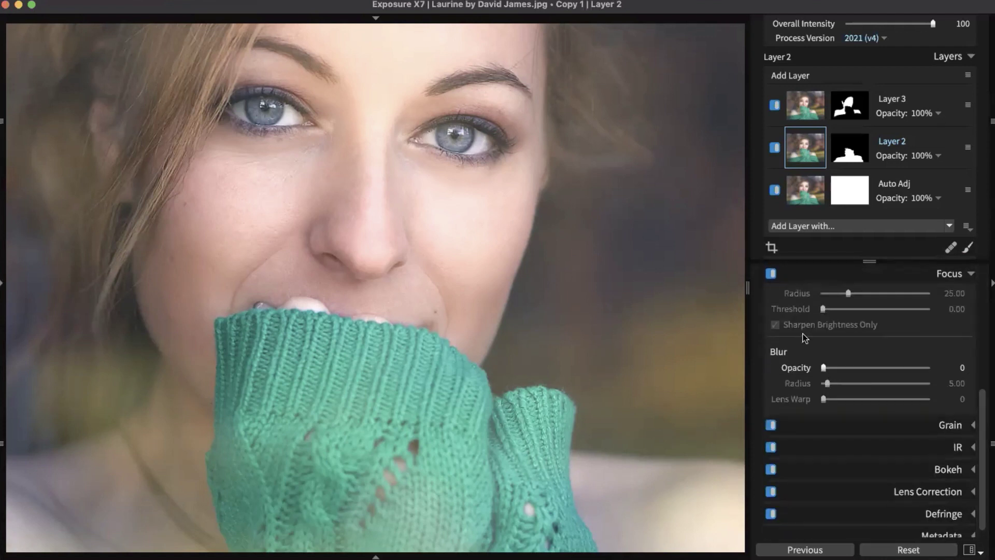
pyautogui.scroll(2, 901, 381)
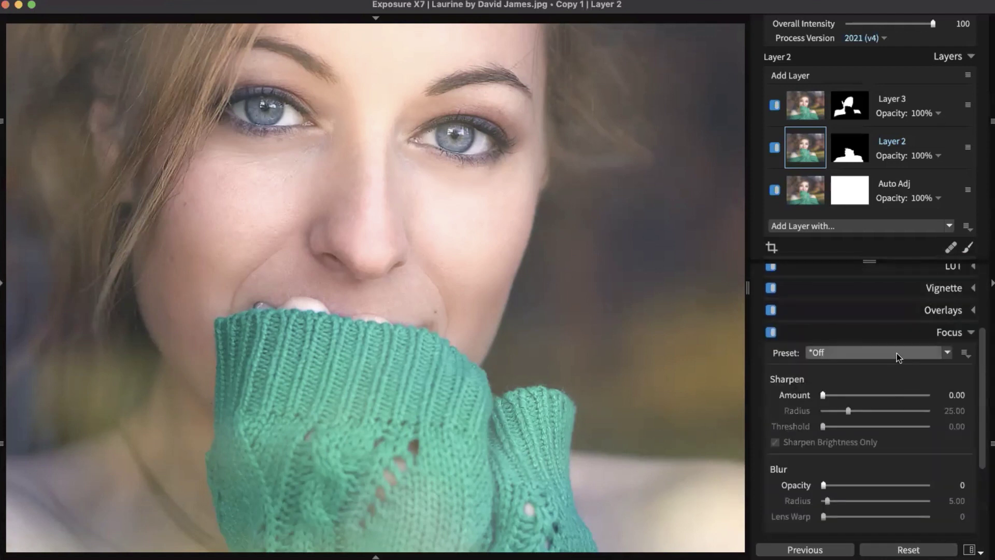
pyautogui.click(896, 353)
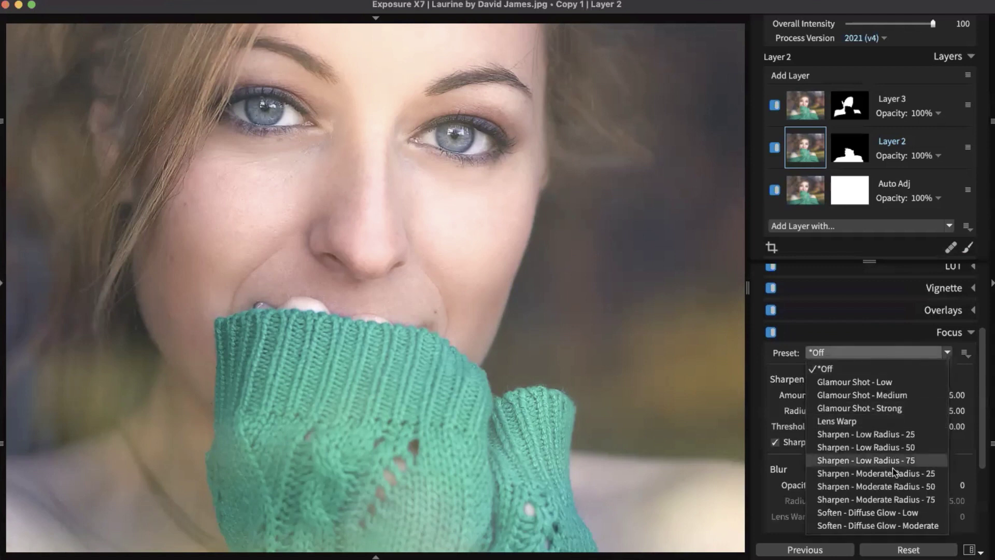
pyautogui.click(906, 512)
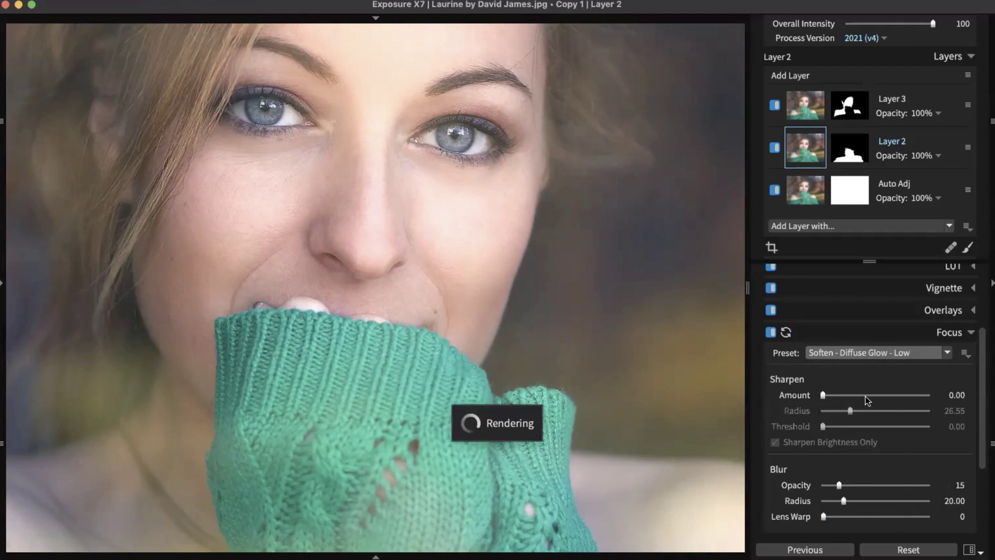
# Examine the softening on the sweater's knit and cuffs, both in the whole portrait and close up.
pyautogui.click(493, 495)
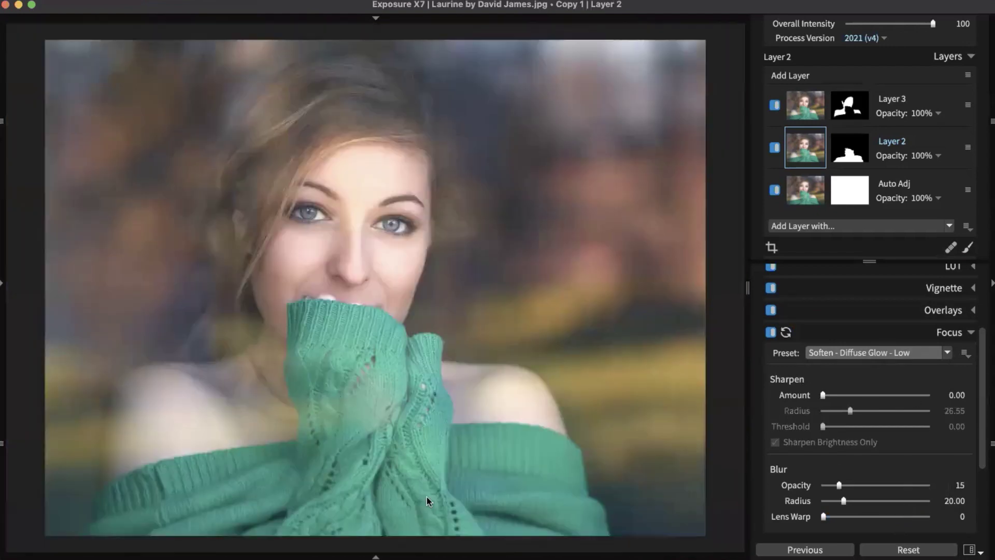
pyautogui.click(365, 413)
pyautogui.moveTo(366, 473); pyautogui.dragTo(385, 393)
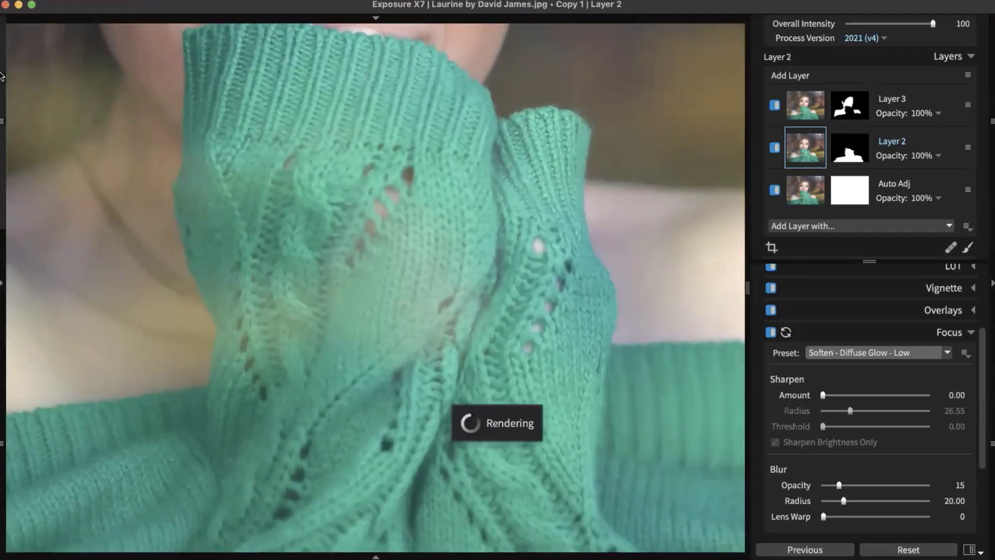
pyautogui.moveTo(1, 75)
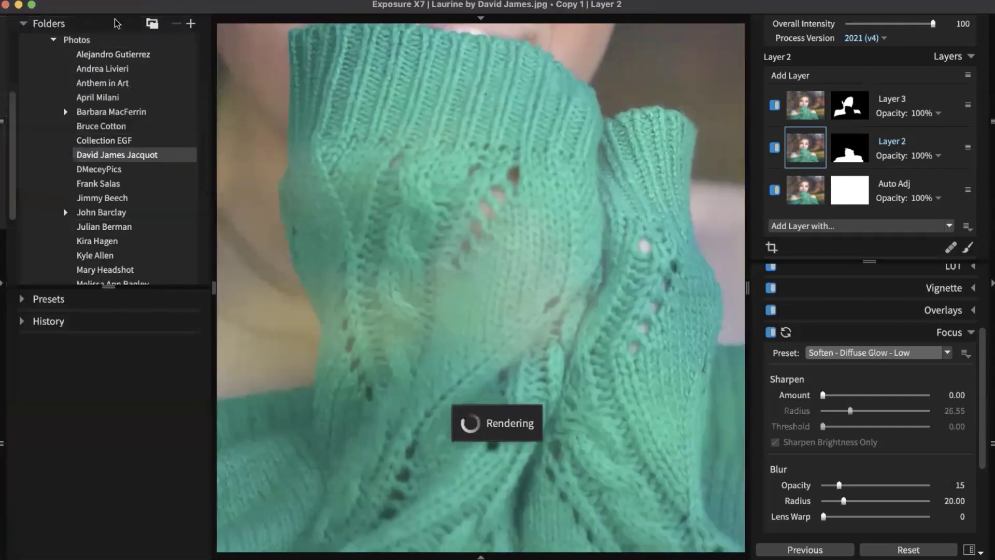
pyautogui.click(94, 24)
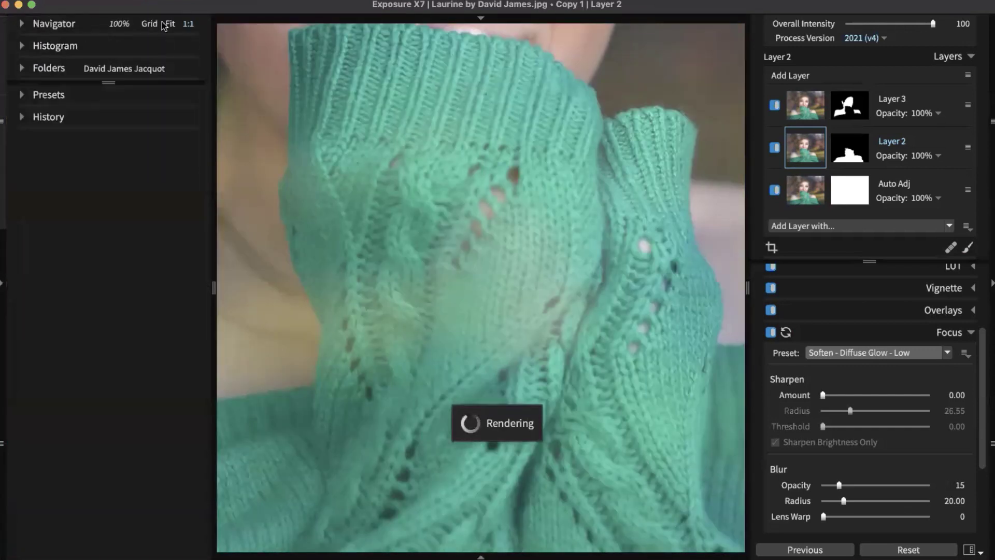
pyautogui.press('F7')
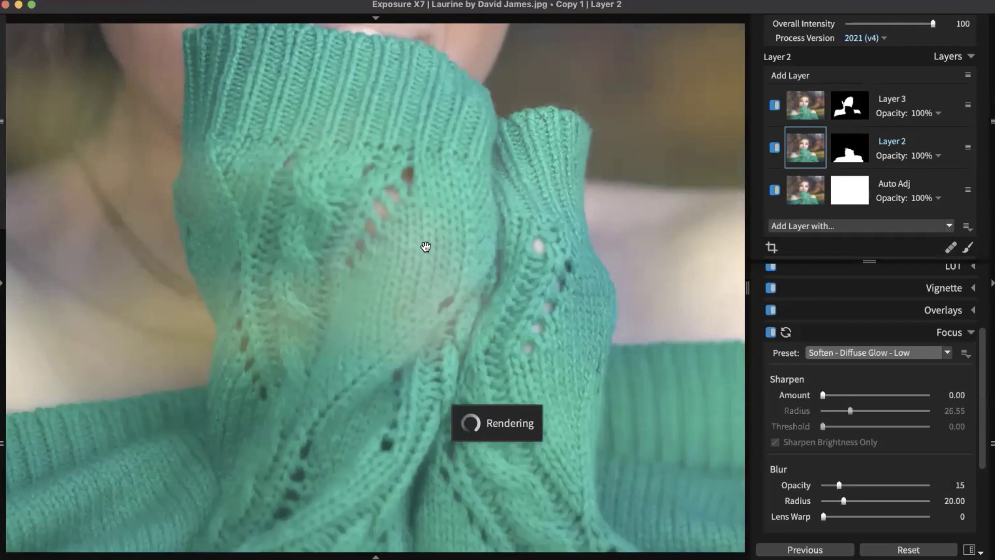
pyautogui.click(425, 246)
pyautogui.click(390, 386)
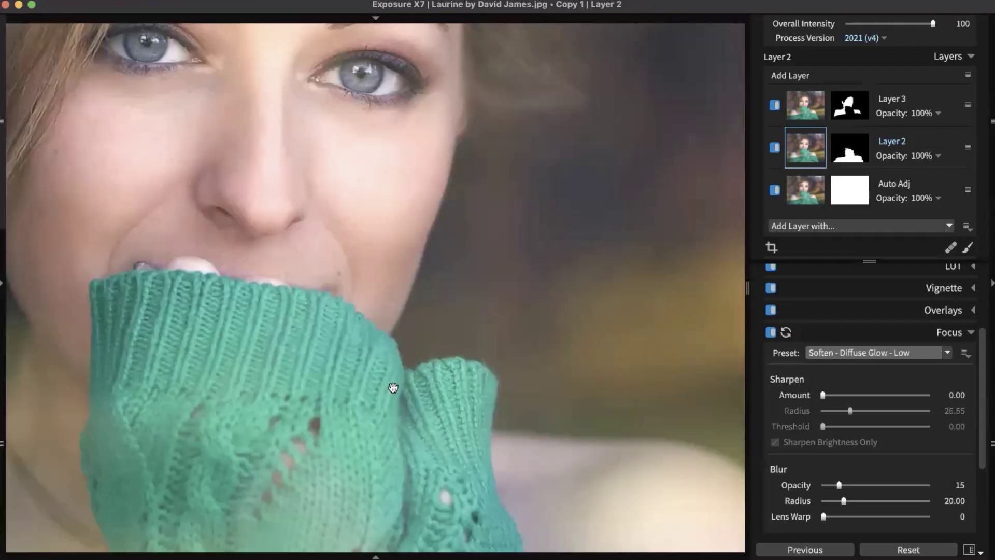
pyautogui.scroll(-5, 445, 363)
pyautogui.scroll(5, 466, 411)
pyautogui.hscroll(-4, 429, 444)
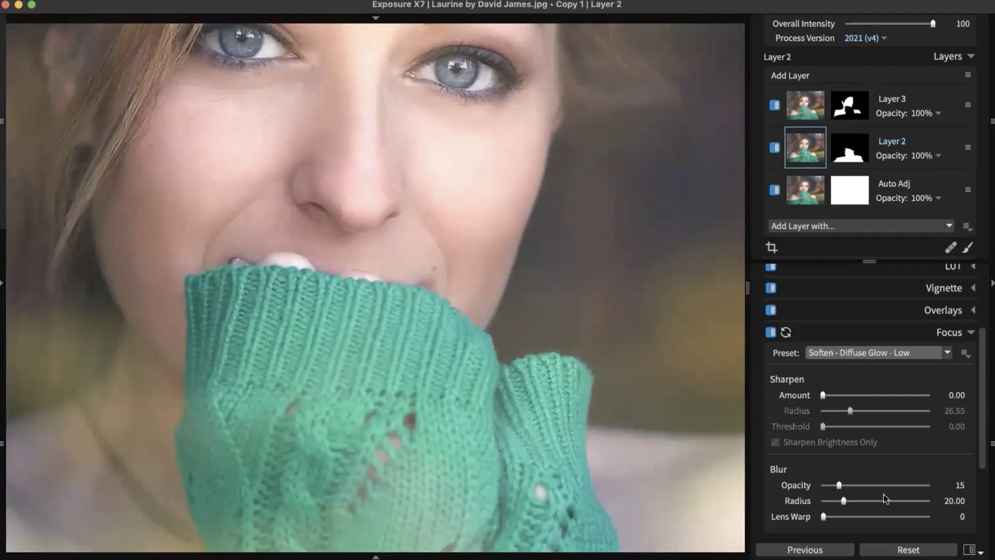
# Set the Focus Blur Opacity on the sweater layer to 36 and collapse the Focus settings.
pyautogui.click(862, 487)
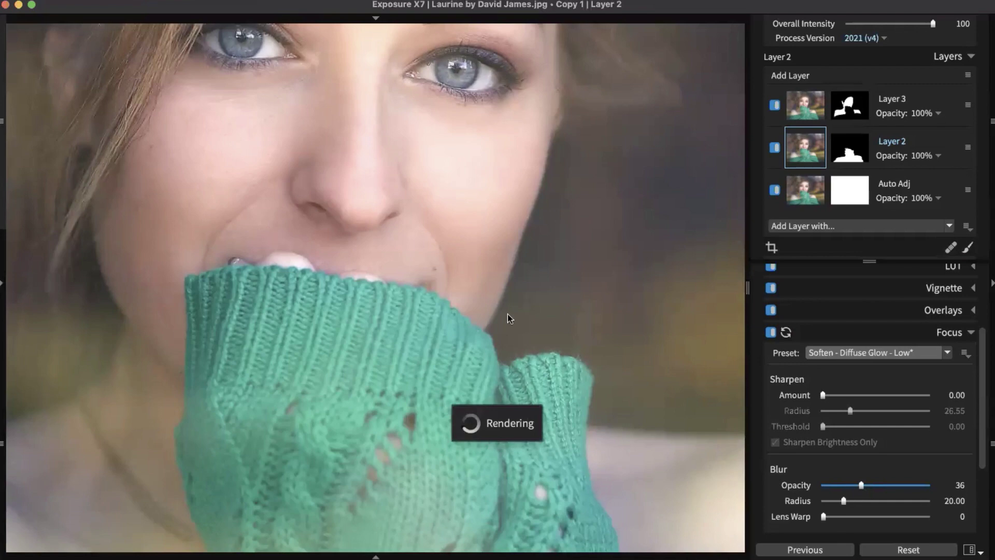
pyautogui.scroll(3, 535, 273)
pyautogui.scroll(-2, 462, 329)
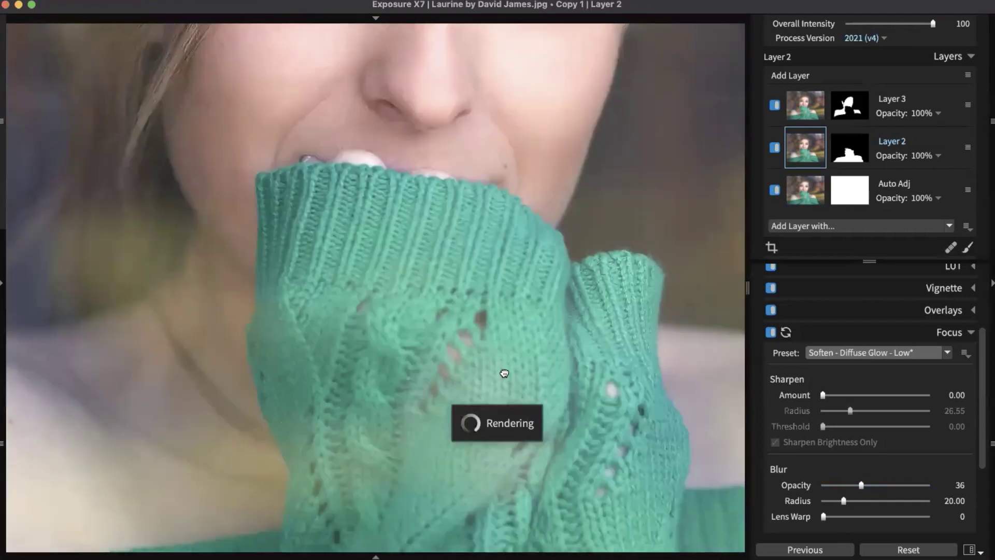
pyautogui.scroll(-1, 504, 373)
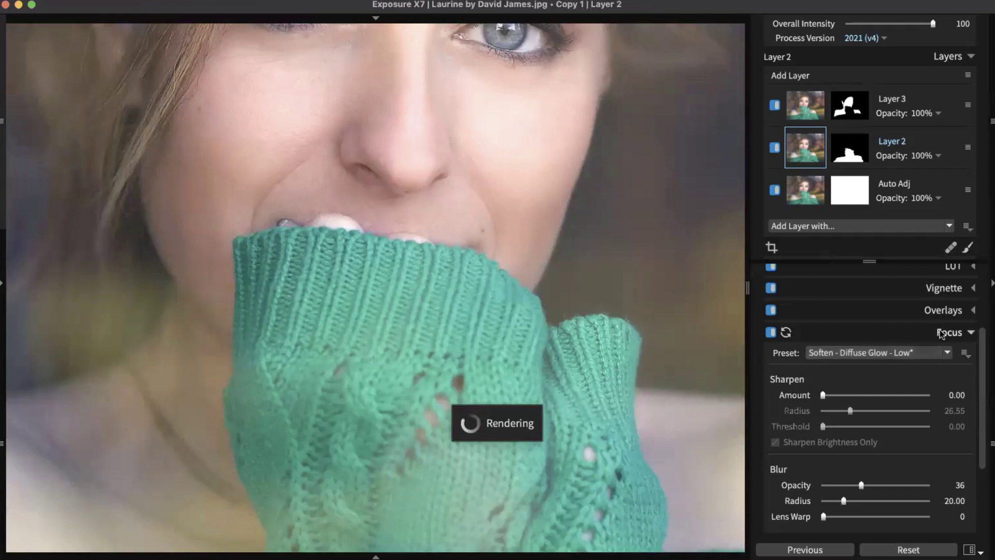
pyautogui.click(886, 332)
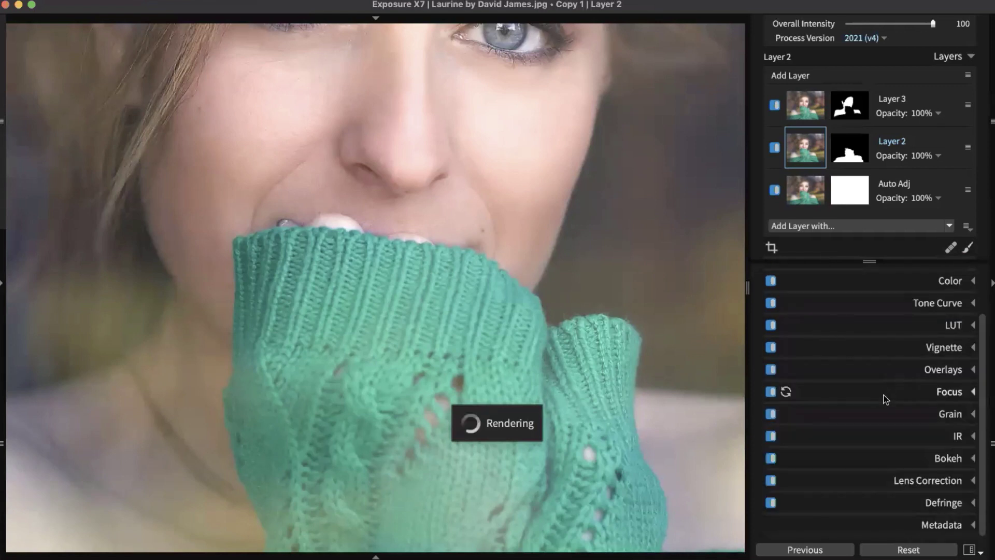
pyautogui.scroll(-1, 580, 387)
pyautogui.scroll(-1, 375, 405)
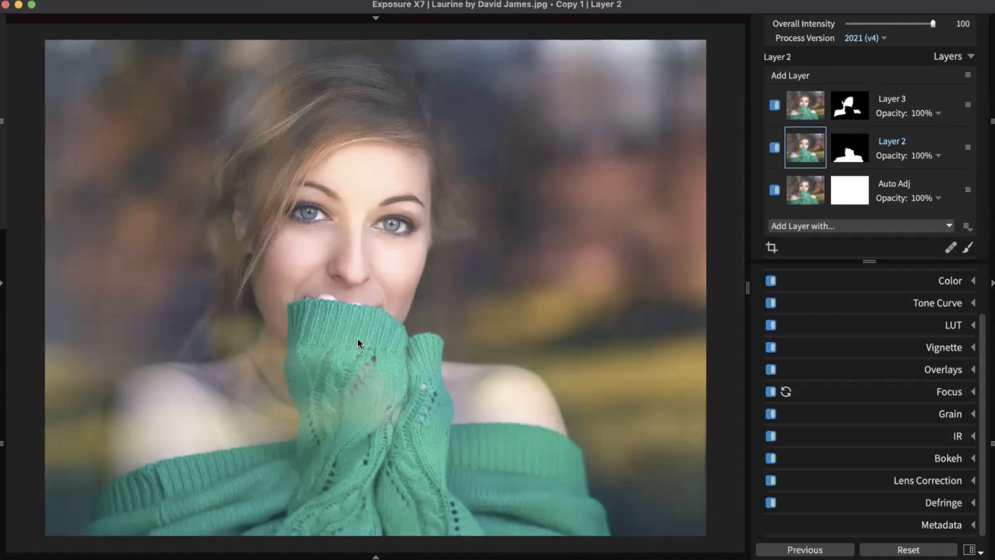
# Open the Color Films - Print - Low Contrast presets for the skin layer, Layer 3, and browse down to the Kodak Portra films.
pyautogui.click(811, 101)
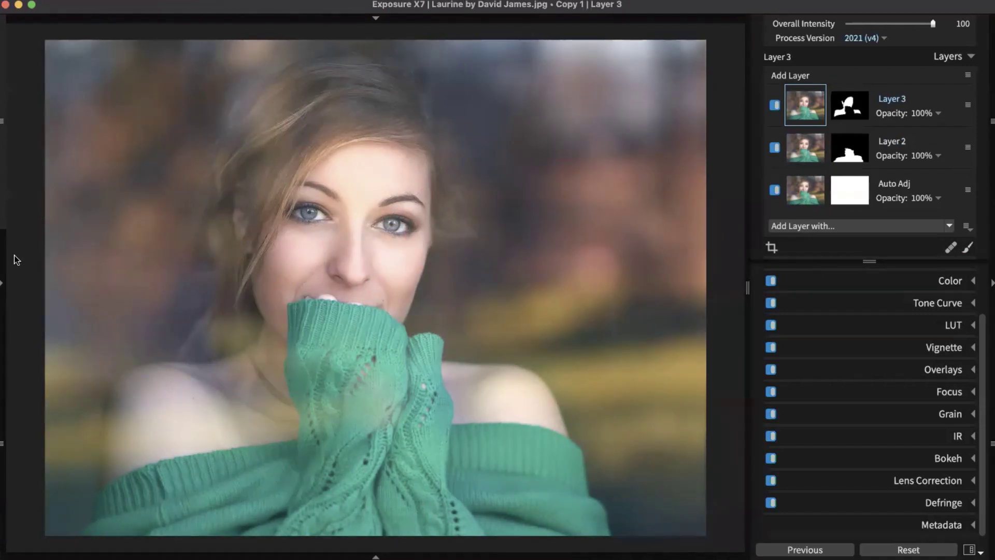
pyautogui.click(3, 283)
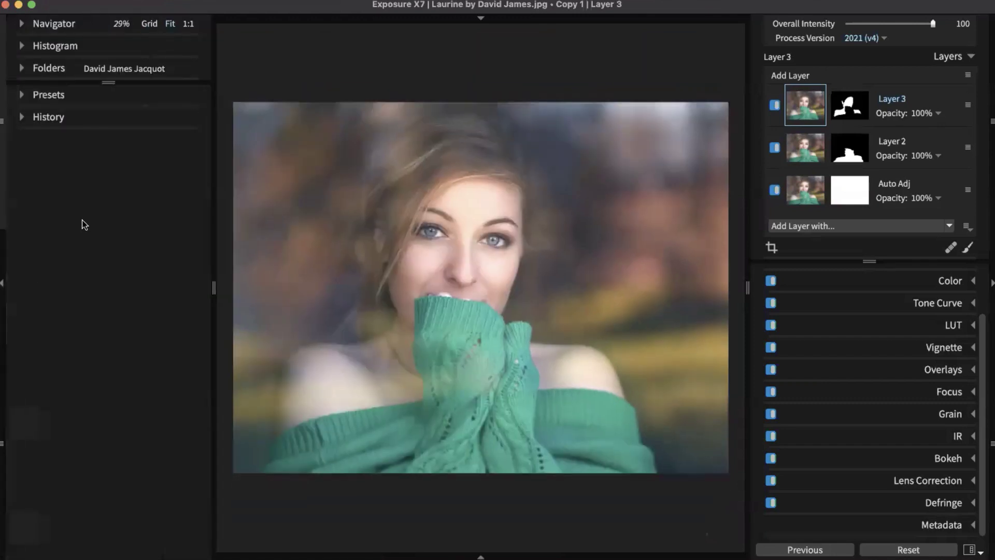
pyautogui.click(49, 94)
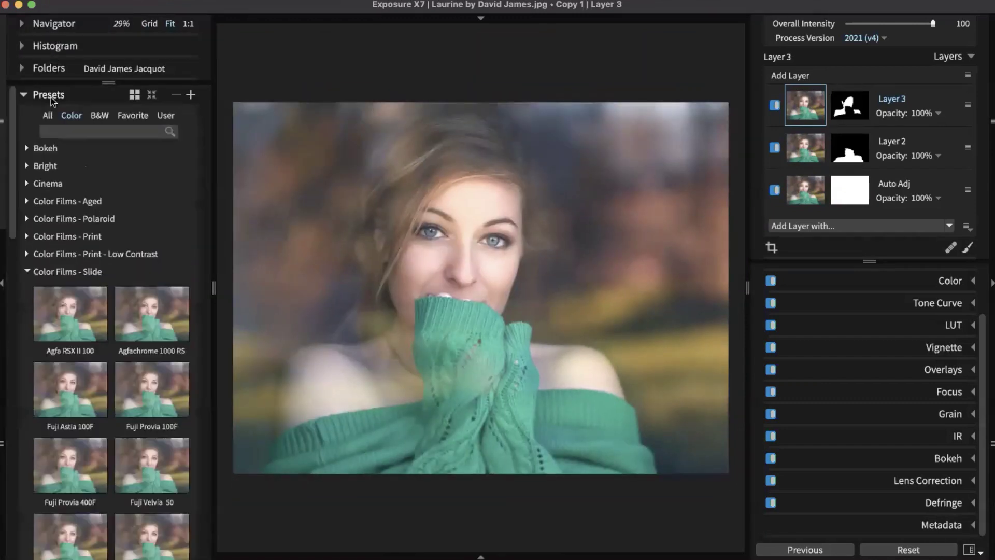
pyautogui.click(48, 271)
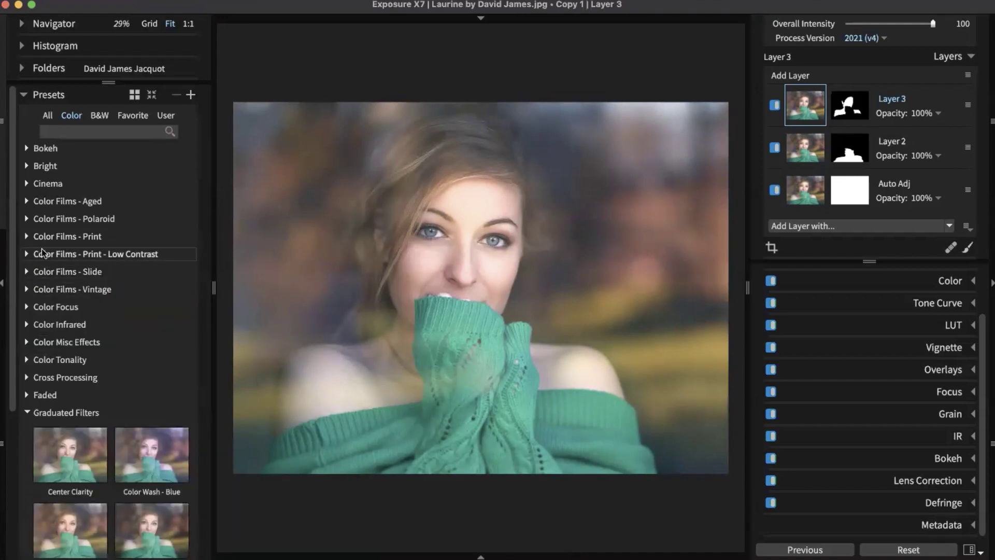
pyautogui.click(73, 254)
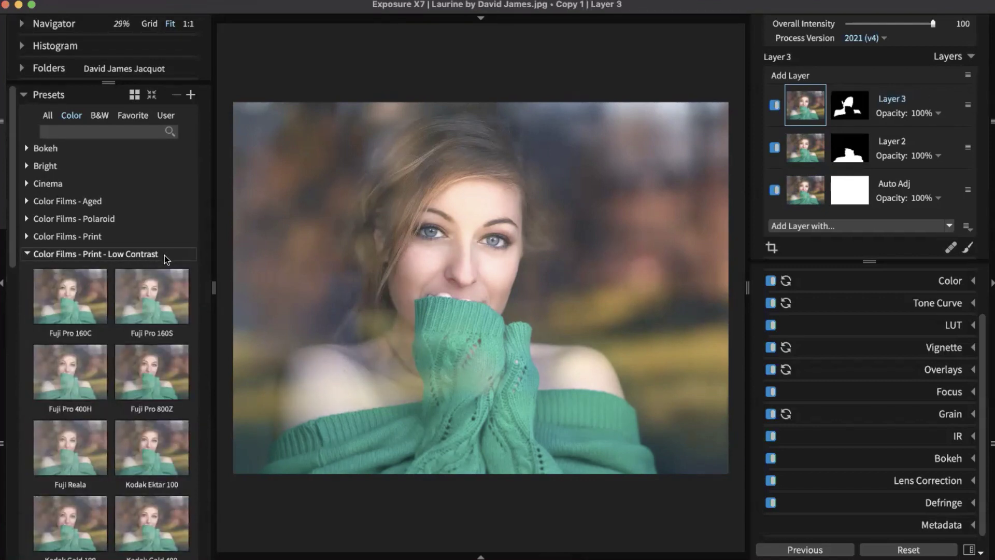
pyautogui.scroll(-3, 139, 251)
pyautogui.scroll(-5, 138, 251)
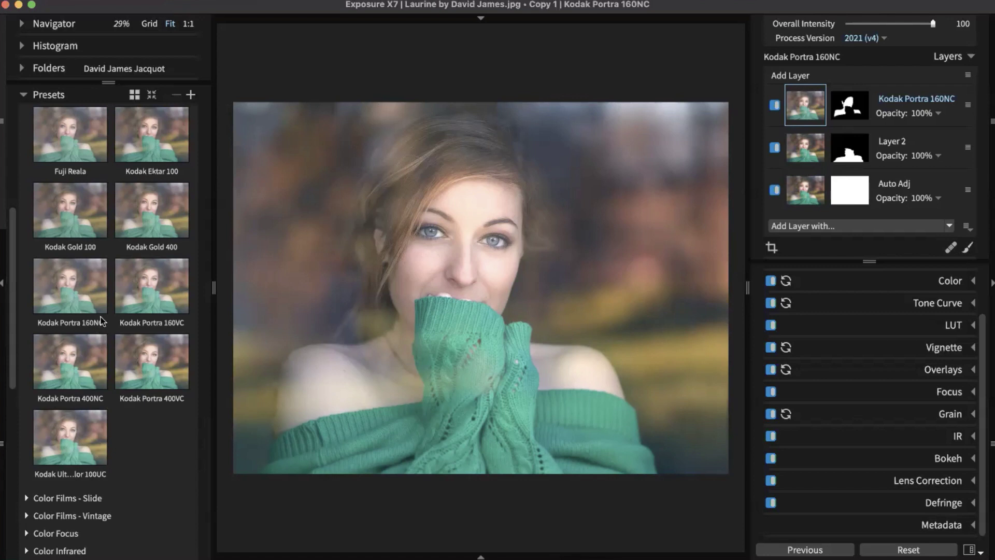
# Apply the Kodak Portra 400NC preset to the skin layer and close the preset browser.
pyautogui.click(181, 296)
pyautogui.press('super+z')
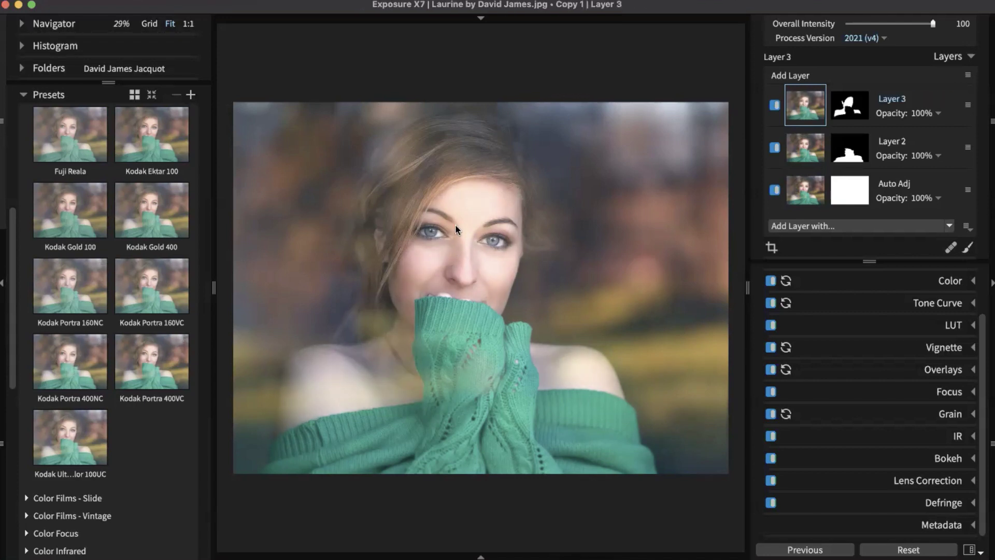
pyautogui.click(64, 347)
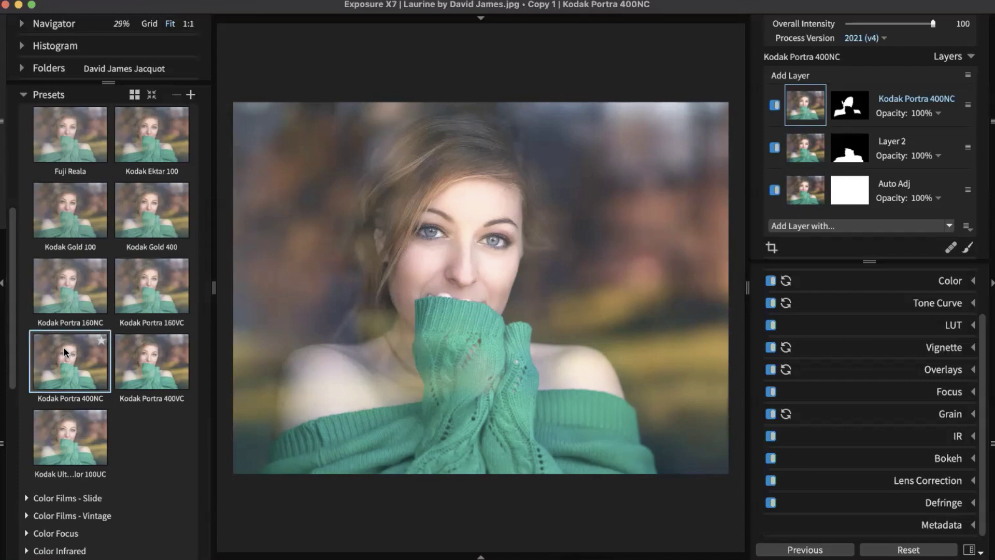
pyautogui.click(7, 283)
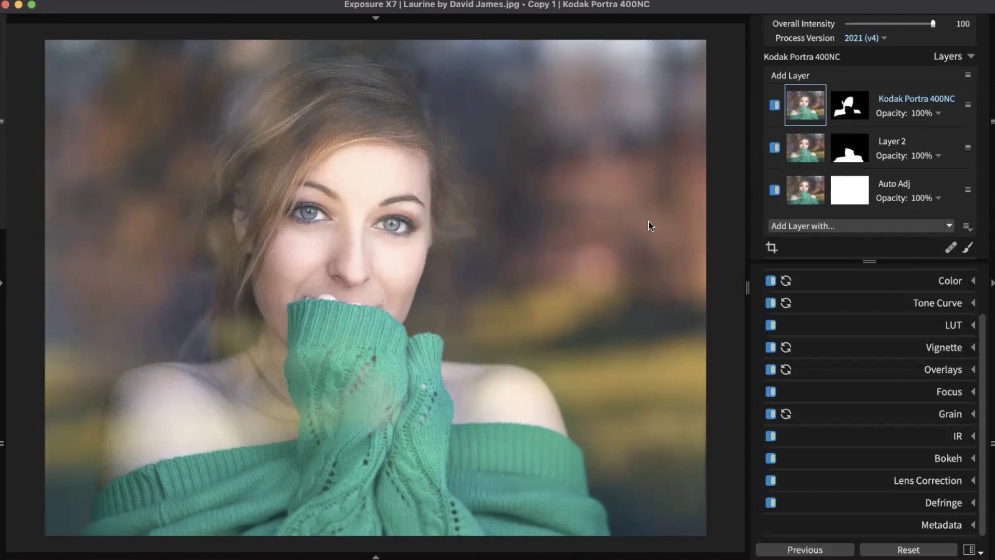
# Lower the Exposure of the sweater layer, Layer 2, to -0.61 and collapse the Basic settings.
pyautogui.click(802, 147)
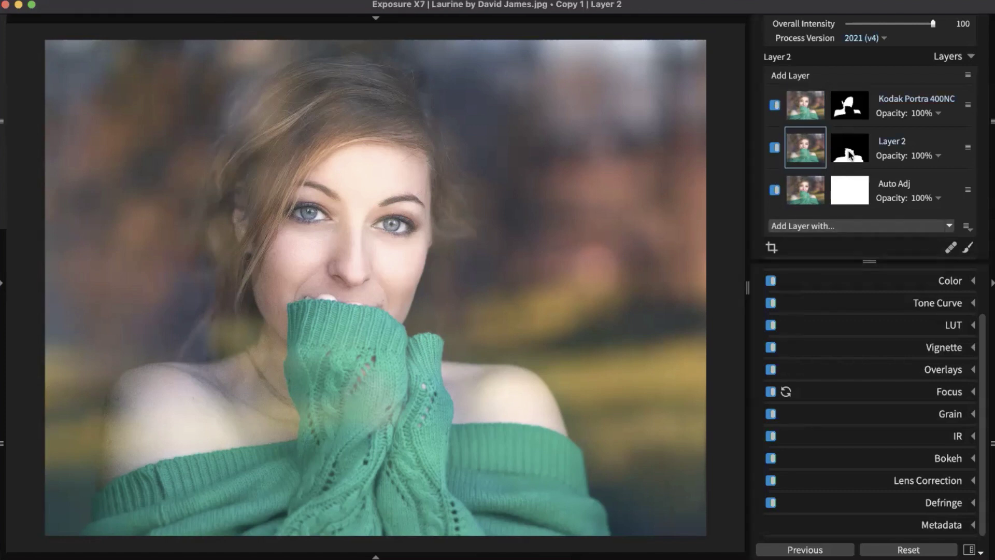
pyautogui.scroll(3, 951, 288)
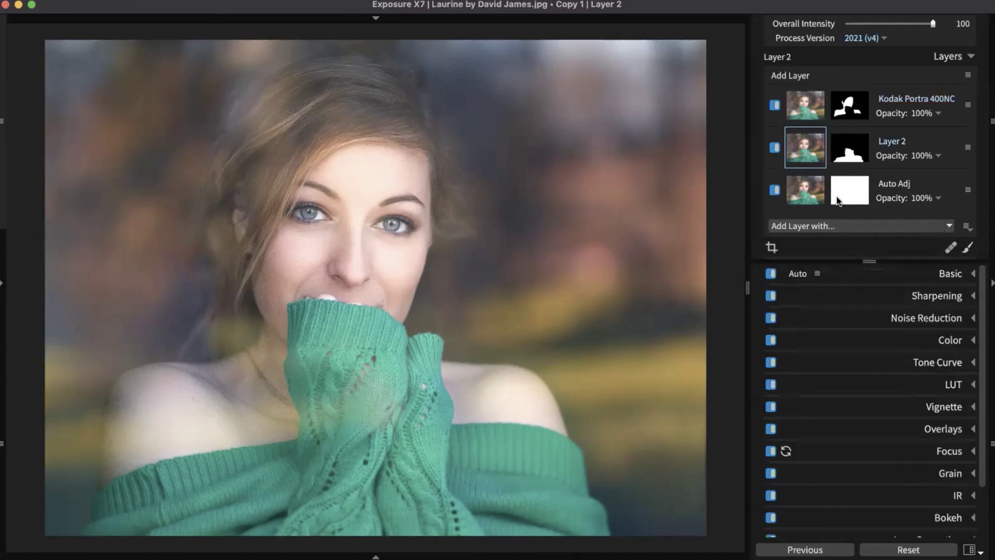
pyautogui.click(932, 273)
pyautogui.moveTo(880, 348)
pyautogui.mouseDown()
pyautogui.moveTo(854, 350)
pyautogui.moveTo(875, 350)
pyautogui.mouseUp()
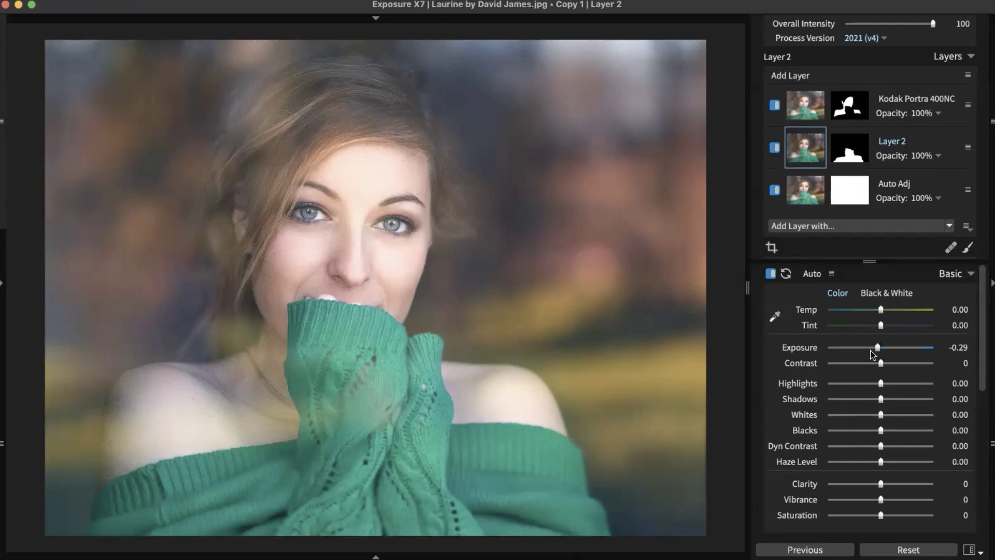
pyautogui.moveTo(872, 349)
pyautogui.mouseDown()
pyautogui.moveTo(839, 348)
pyautogui.moveTo(874, 360)
pyautogui.mouseUp()
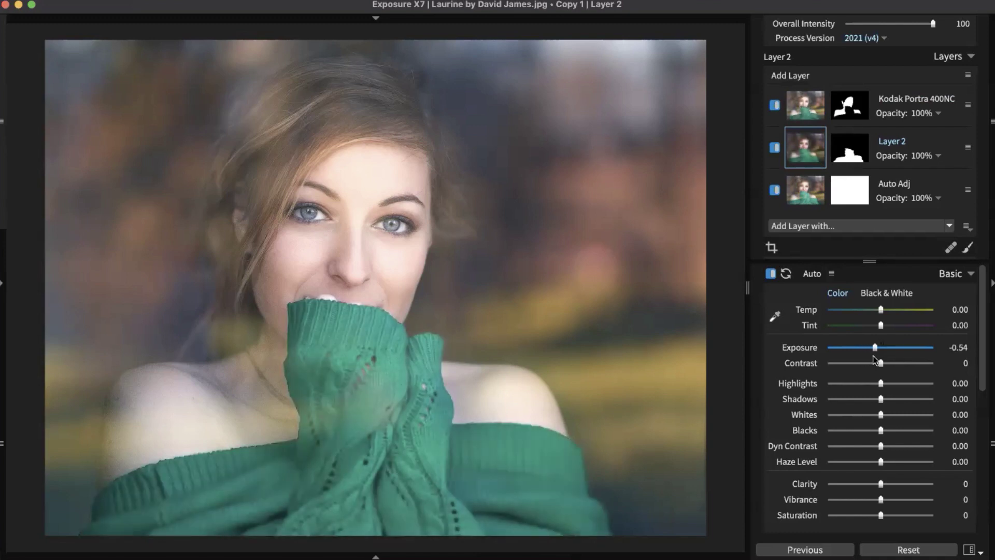
pyautogui.moveTo(874, 356); pyautogui.dragTo(876, 360)
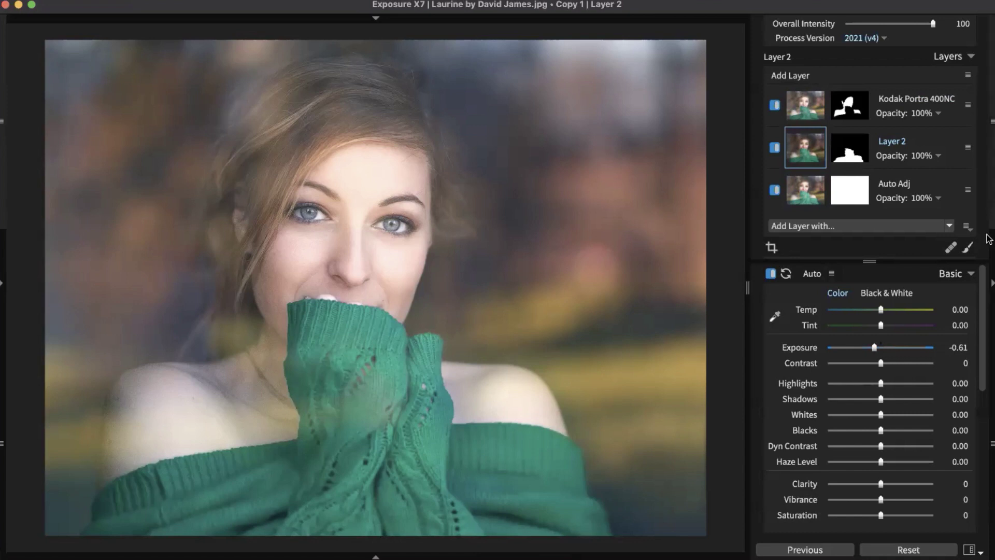
pyautogui.click(961, 269)
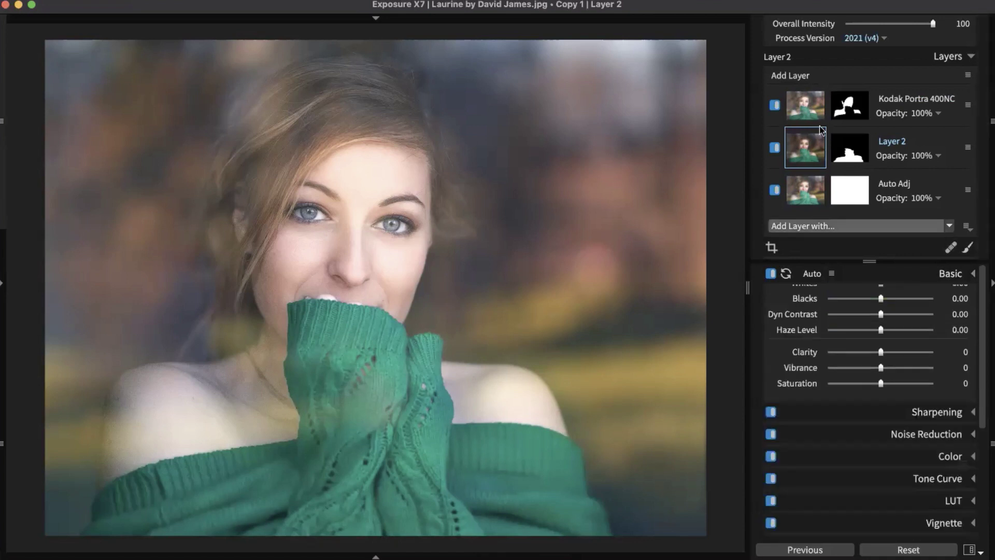
# Add a new layer above the skin layer and switch its mask drawing mode to Brush.
pyautogui.click(796, 75)
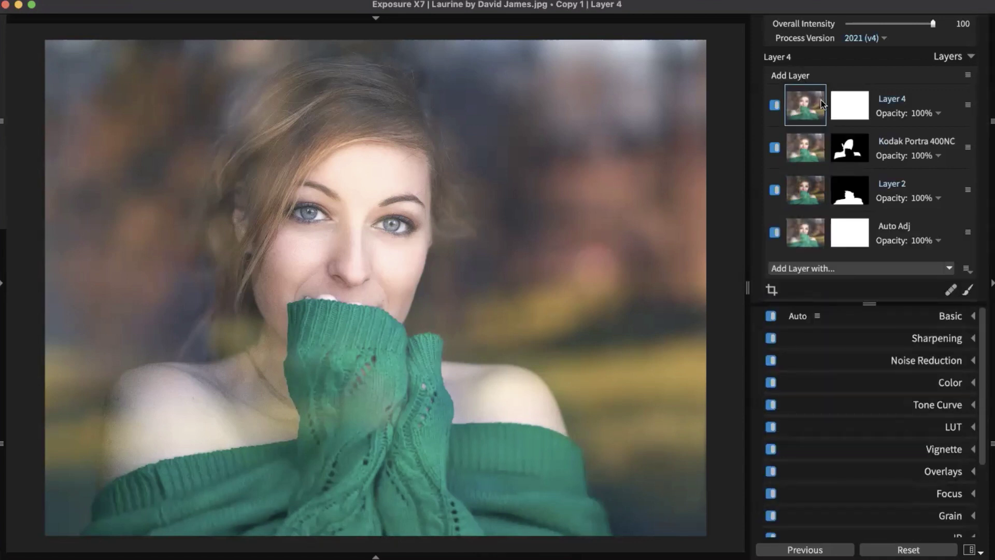
pyautogui.click(861, 105)
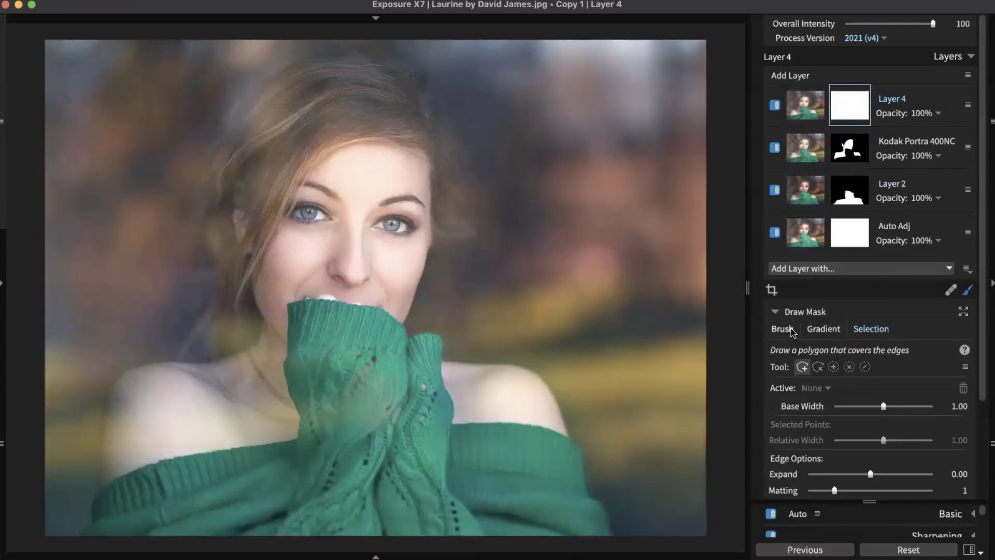
pyautogui.click(783, 329)
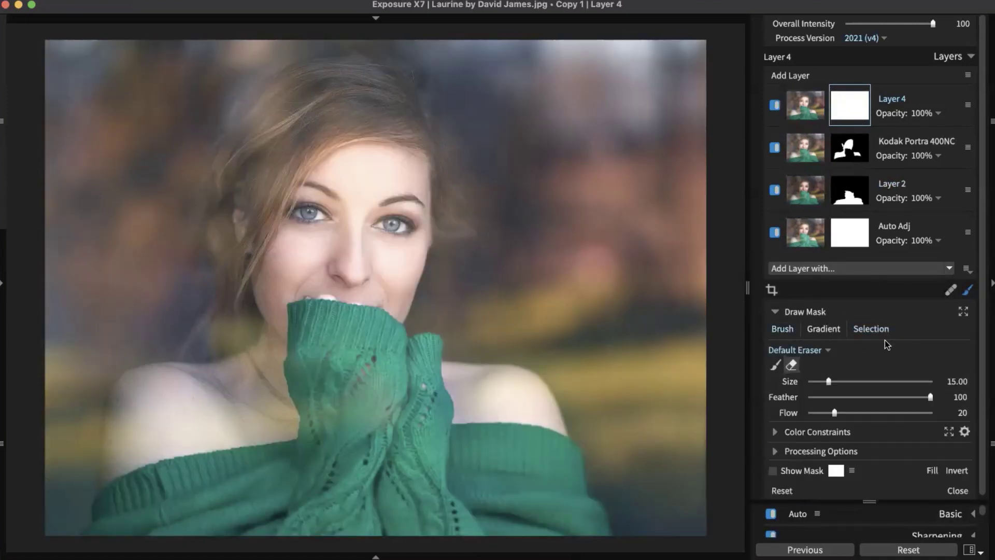
pyautogui.scroll(-1, 885, 335)
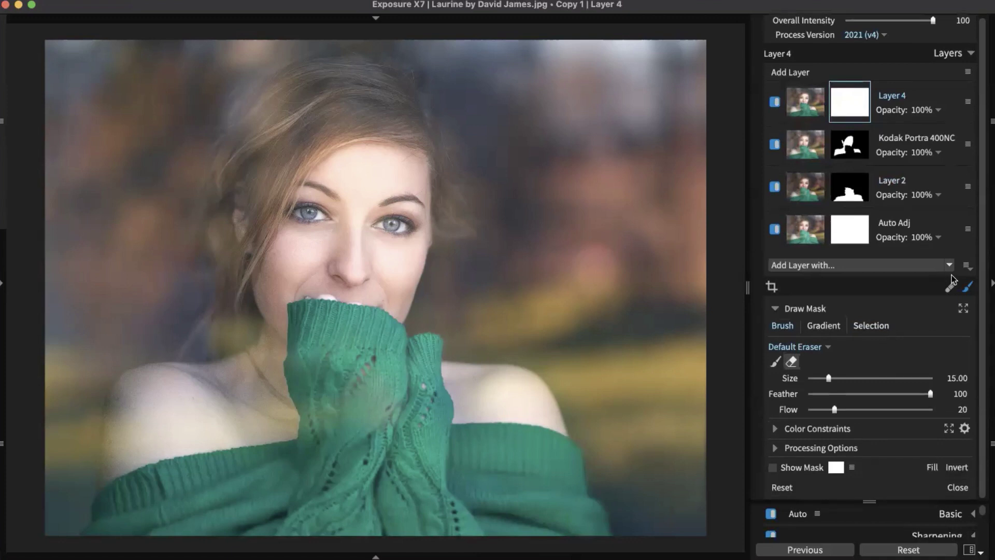
pyautogui.click(804, 96)
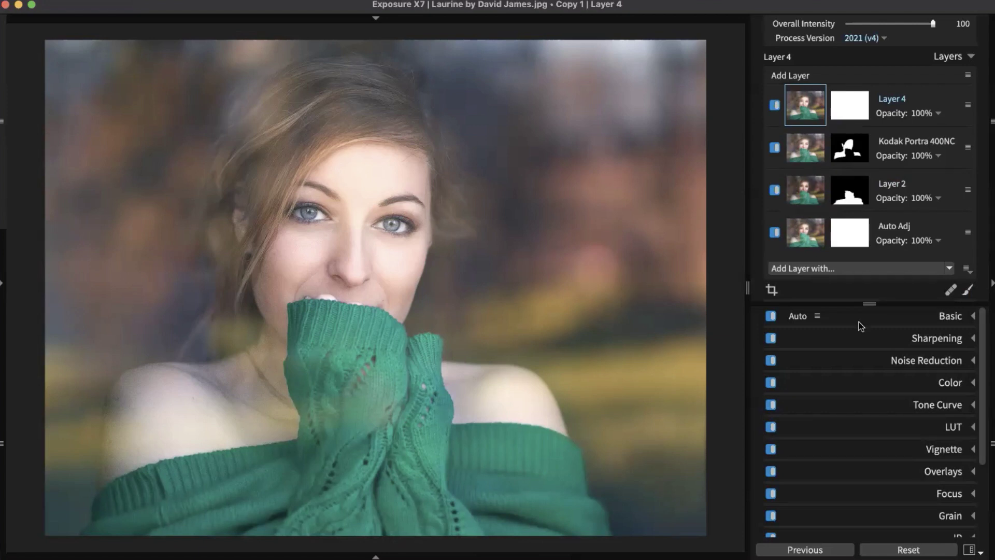
# Set the new layer's Dyn Contrast to 22.29, Clarity to 7 and Vibrance to 6, leaving Highlights at 0.00.
pyautogui.click(947, 315)
pyautogui.scroll(-2, 896, 389)
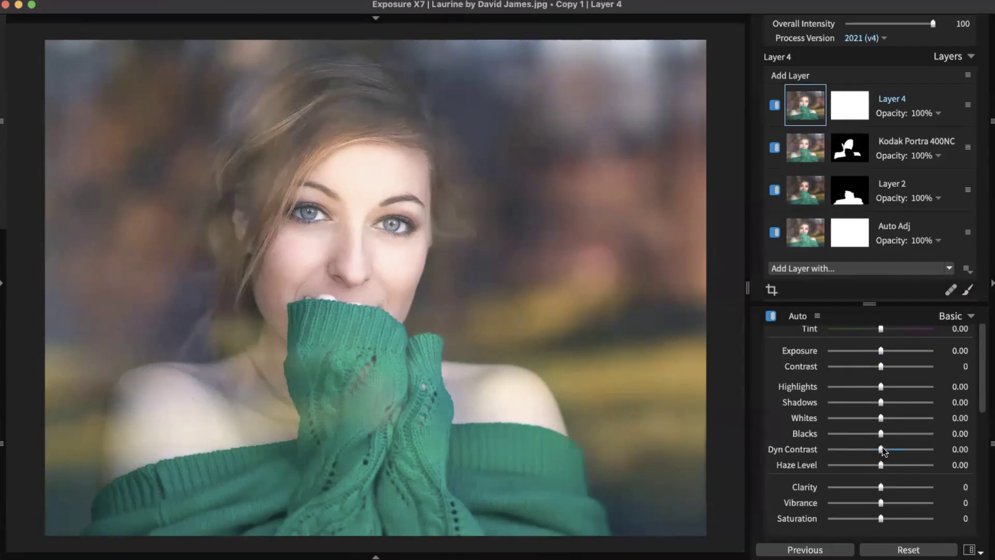
pyautogui.moveTo(881, 450); pyautogui.dragTo(892, 449)
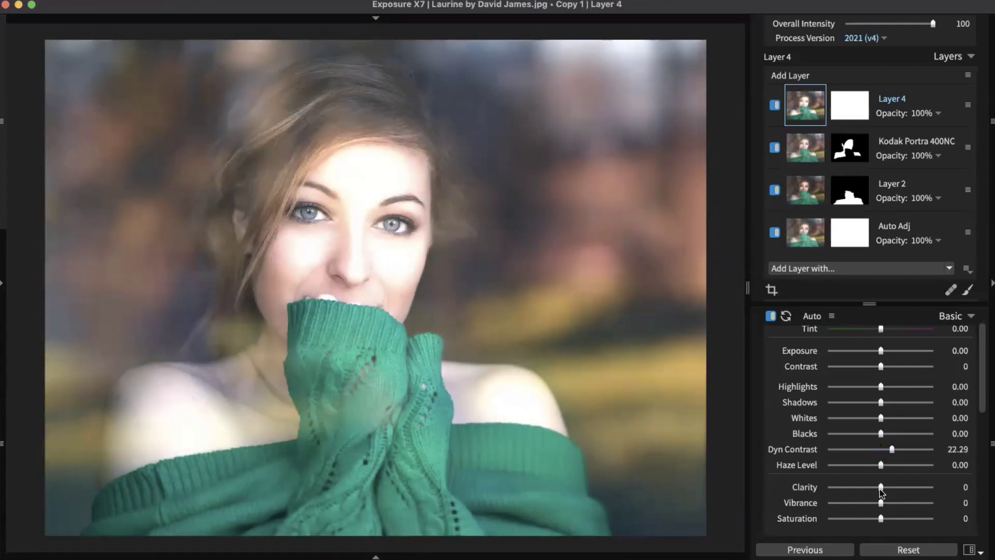
pyautogui.moveTo(881, 487); pyautogui.dragTo(884, 487)
pyautogui.moveTo(880, 386); pyautogui.dragTo(871, 388)
pyautogui.doubleClick(871, 387)
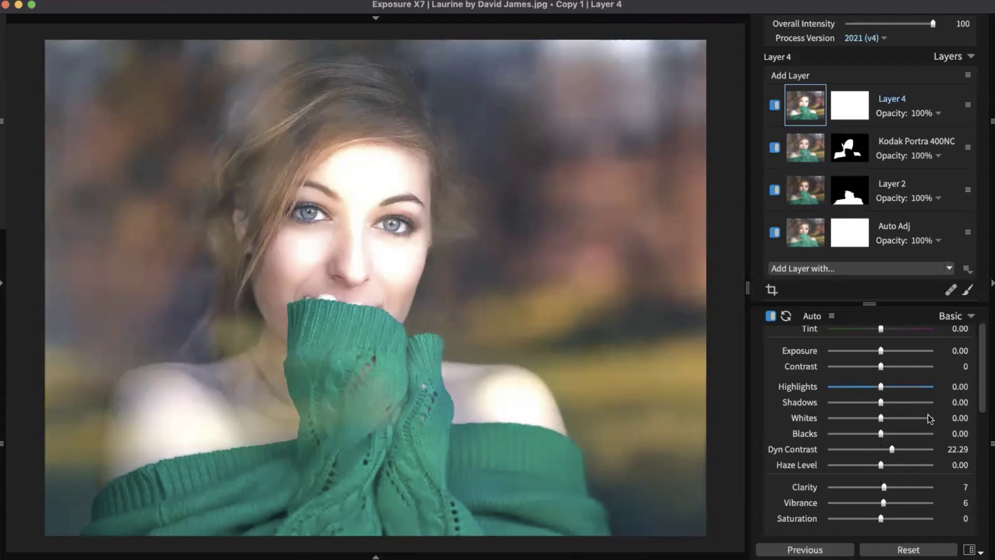
# Sharpen Layer 4 with Amount 56 and Masking 9, and collapse its Sharpening and Basic settings.
pyautogui.scroll(-3, 979, 412)
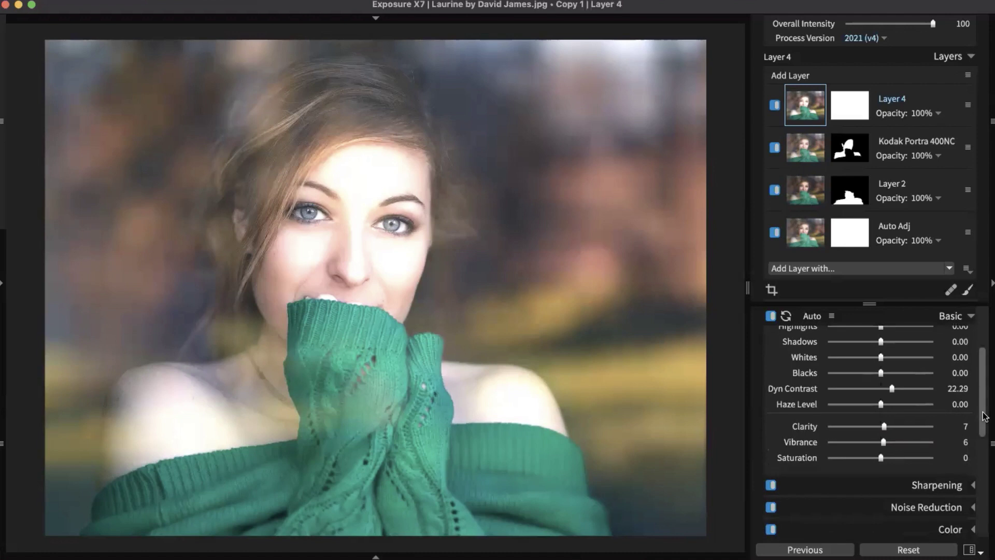
pyautogui.scroll(2, 982, 416)
pyautogui.click(939, 503)
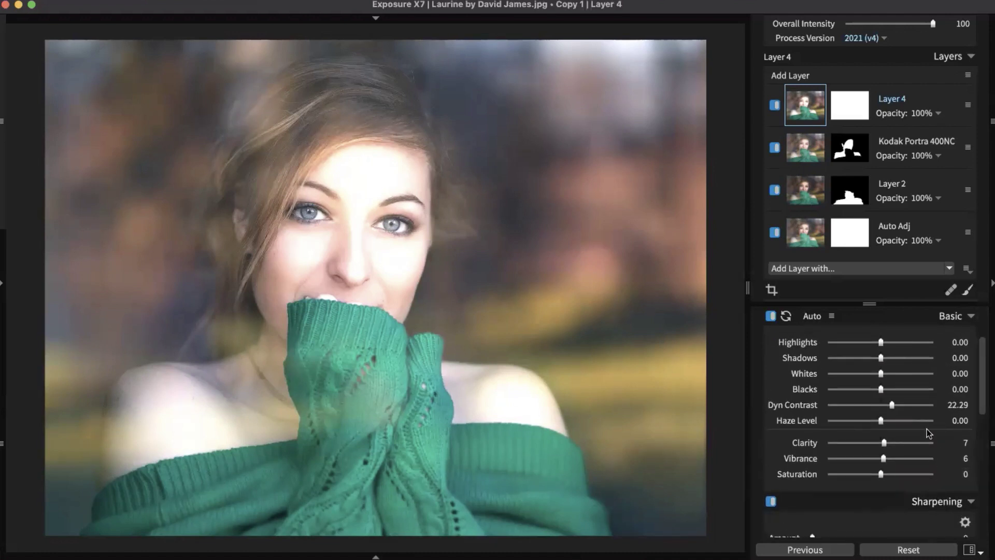
pyautogui.scroll(-4, 942, 454)
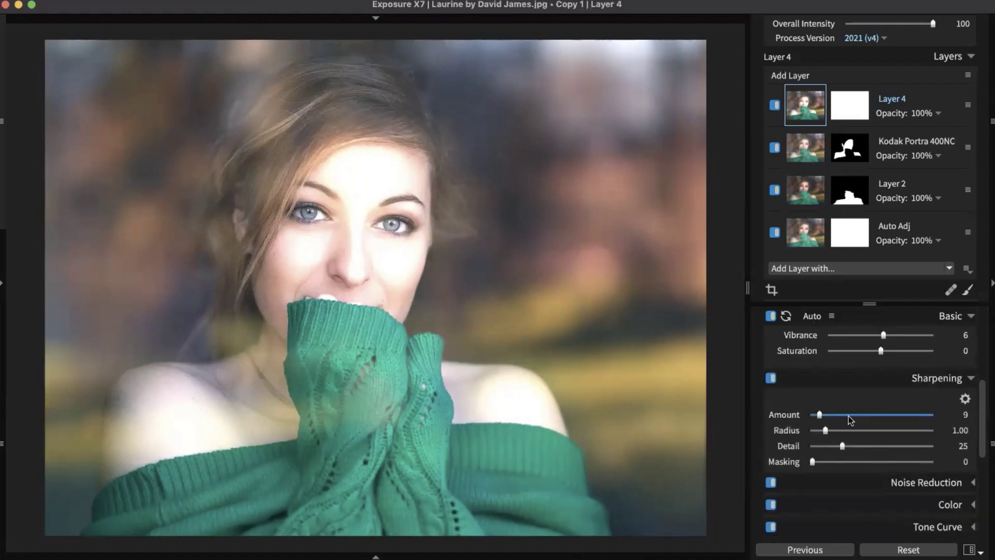
pyautogui.moveTo(812, 461); pyautogui.dragTo(822, 461)
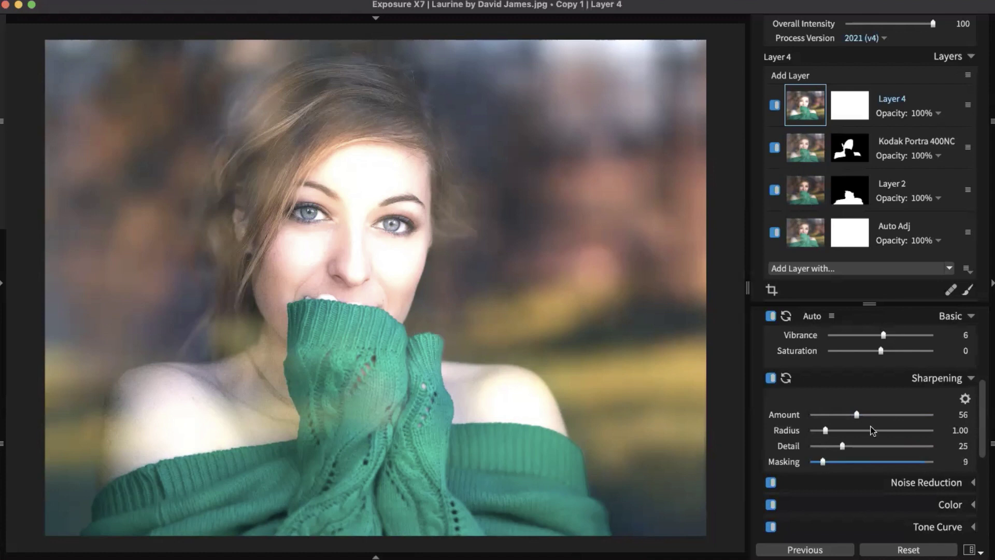
pyautogui.click(943, 376)
pyautogui.click(950, 316)
pyautogui.scroll(-4, 924, 418)
pyautogui.scroll(4, 924, 417)
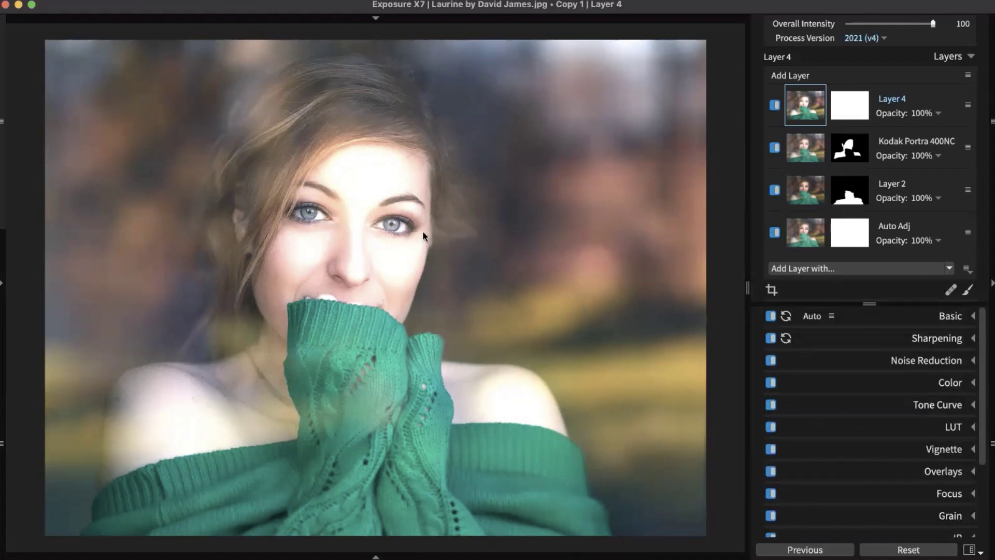
# Load the Brush A preset for Layer 4's mask and paint the effect in at both eyes.
pyautogui.click(853, 103)
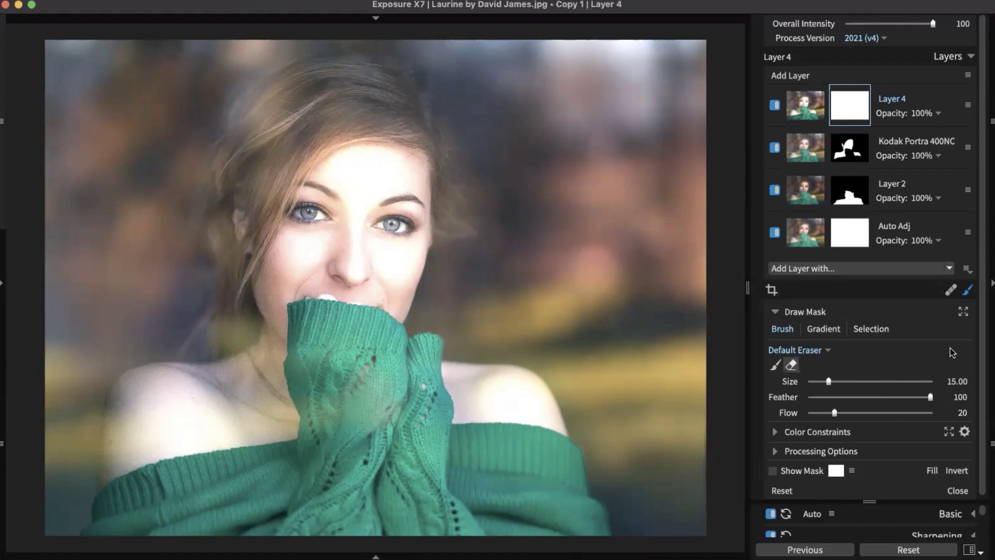
pyautogui.scroll(-1, 985, 370)
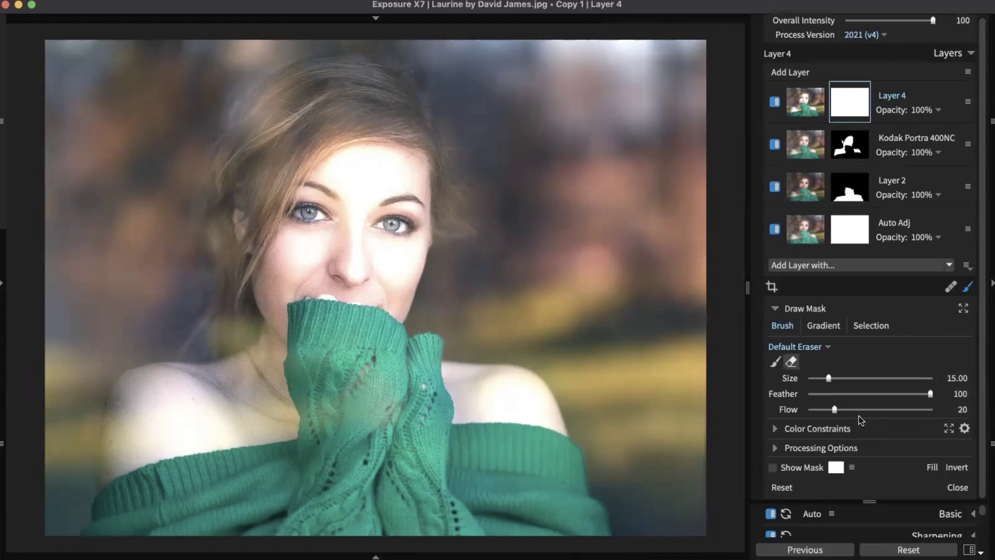
pyautogui.moveTo(834, 411); pyautogui.dragTo(829, 411)
pyautogui.click(808, 348)
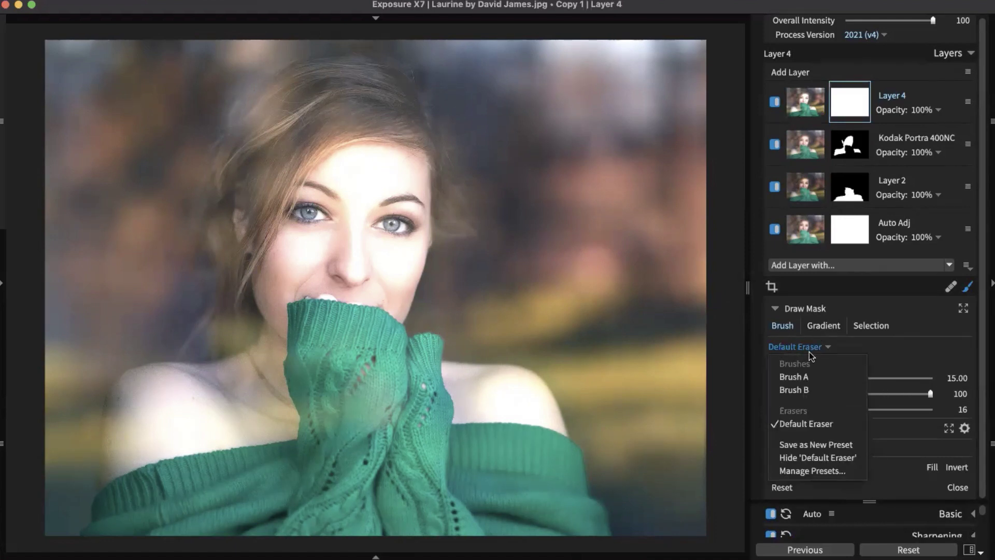
pyautogui.click(798, 378)
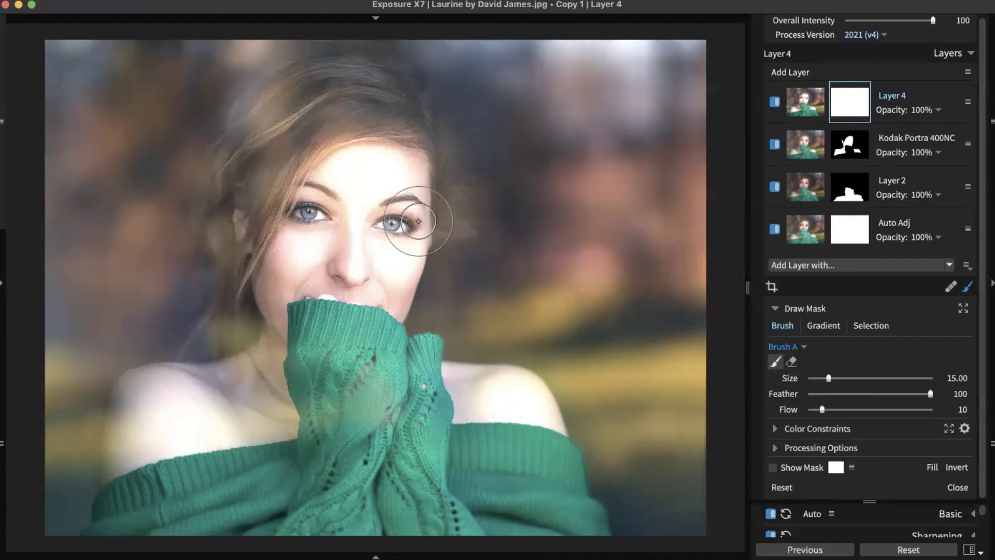
pyautogui.click(418, 221)
pyautogui.click(321, 214)
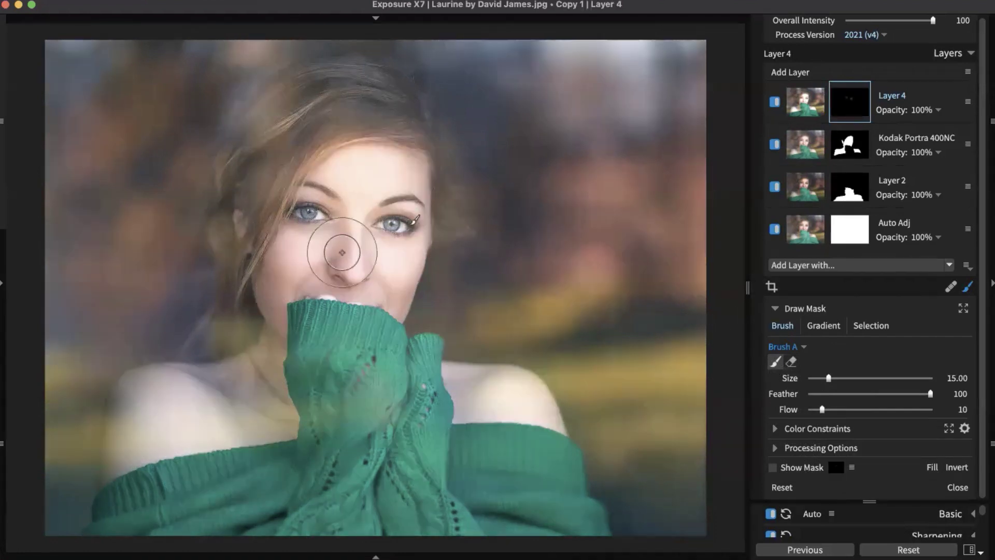
# Reduce the Layer 4 mask brush to size 0.00 and close mask drawing.
pyautogui.press('[')
pyautogui.press('[')
pyautogui.press('[')
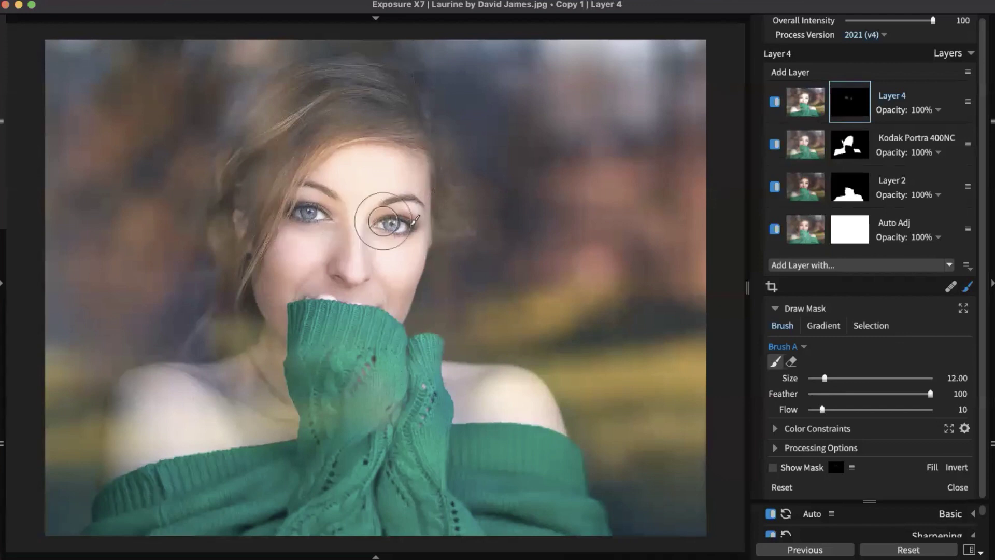
pyautogui.press('[')
pyautogui.press('[')
pyautogui.press('[')
pyautogui.press('[')
pyautogui.press('[')
pyautogui.press('[')
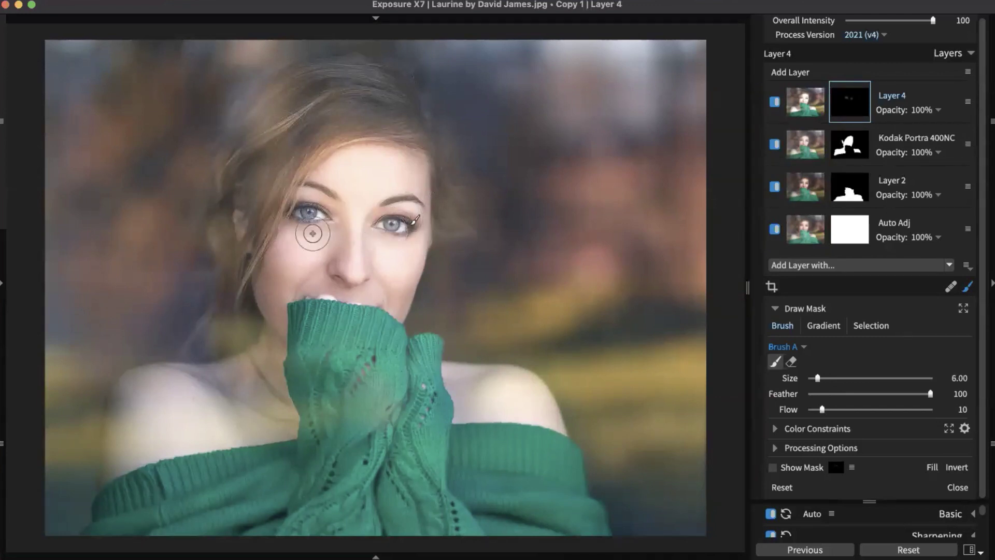
pyautogui.press('[')
pyautogui.press('[')
pyautogui.press('[')
pyautogui.press('[')
pyautogui.press('[')
pyautogui.press('[')
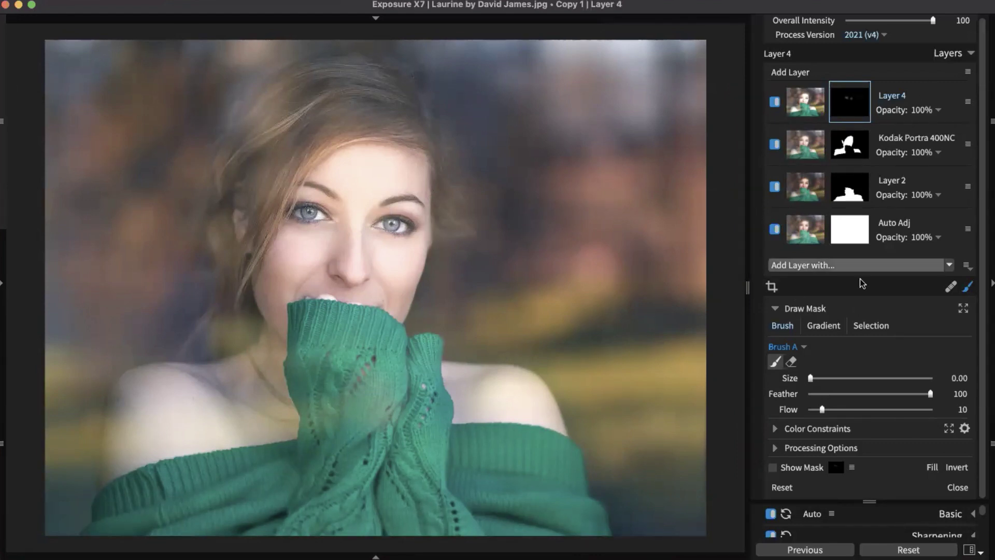
pyautogui.click(966, 287)
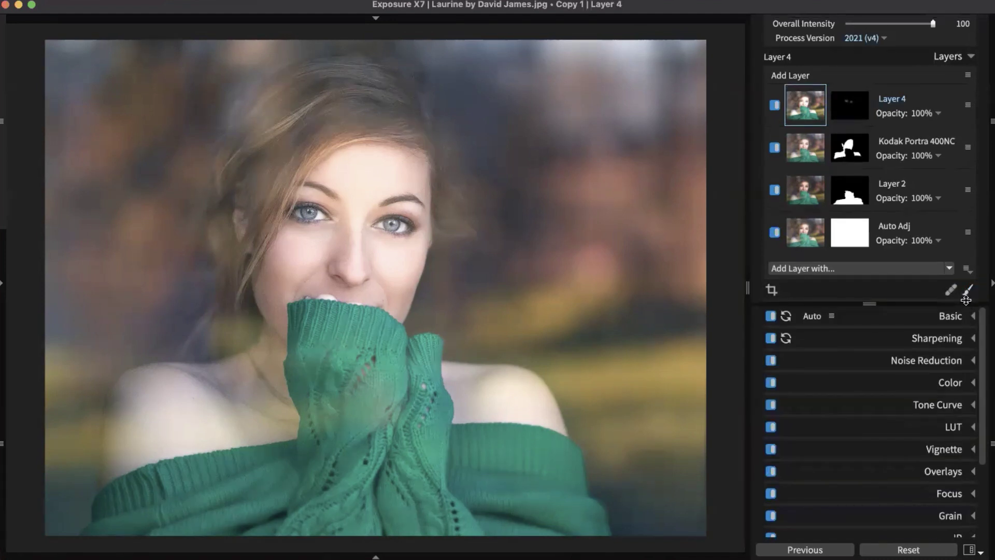
# Compare the portrait with Layer 4 hidden and shown to check its effect on the eyes, leaving the layer visible.
pyautogui.click(775, 105)
pyautogui.click(774, 105)
pyautogui.click(775, 105)
pyautogui.click(775, 105)
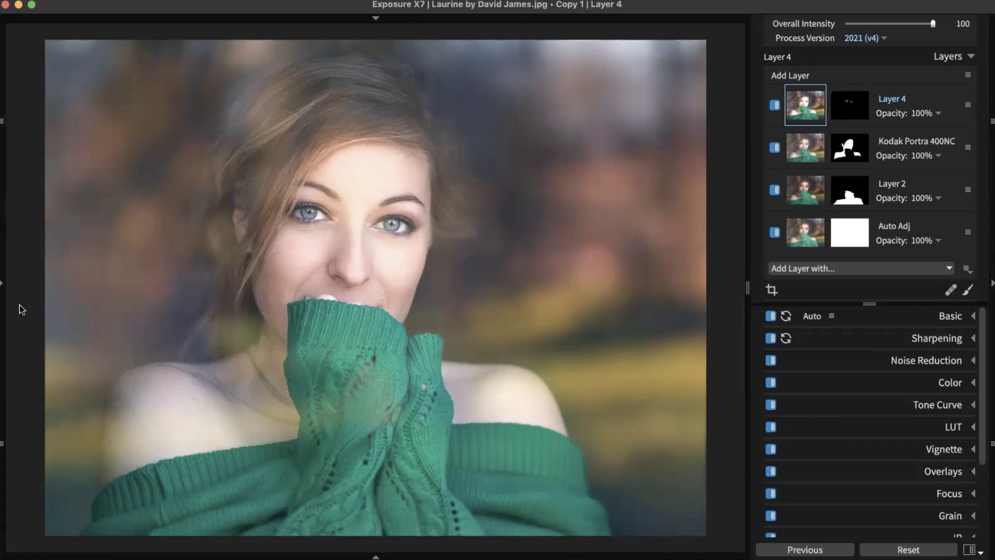
# Reveal the enlarged folder list in place of the presets and open the photographer's folder of mixed landscapes and portraits.
pyautogui.click(3, 283)
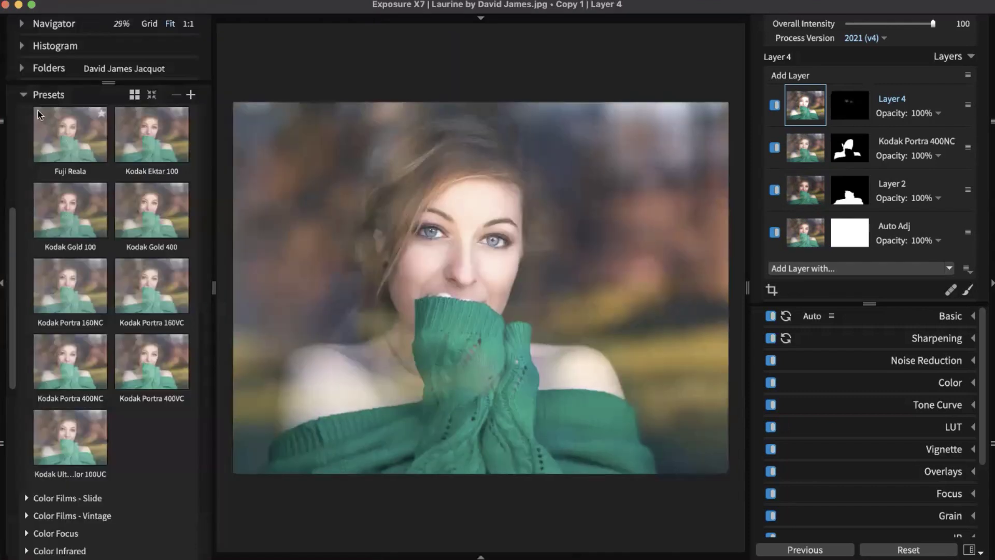
pyautogui.click(51, 91)
pyautogui.click(52, 69)
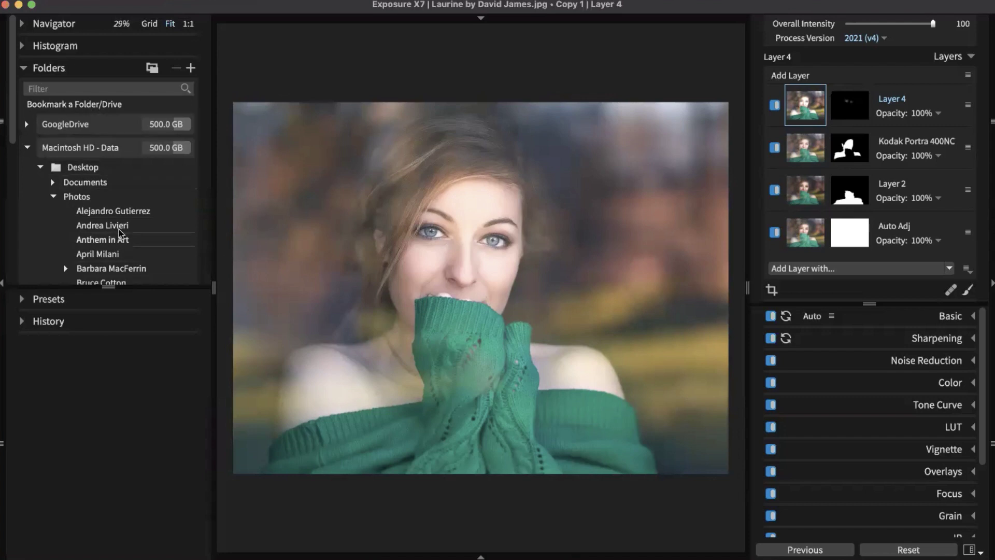
pyautogui.moveTo(109, 284); pyautogui.dragTo(150, 362)
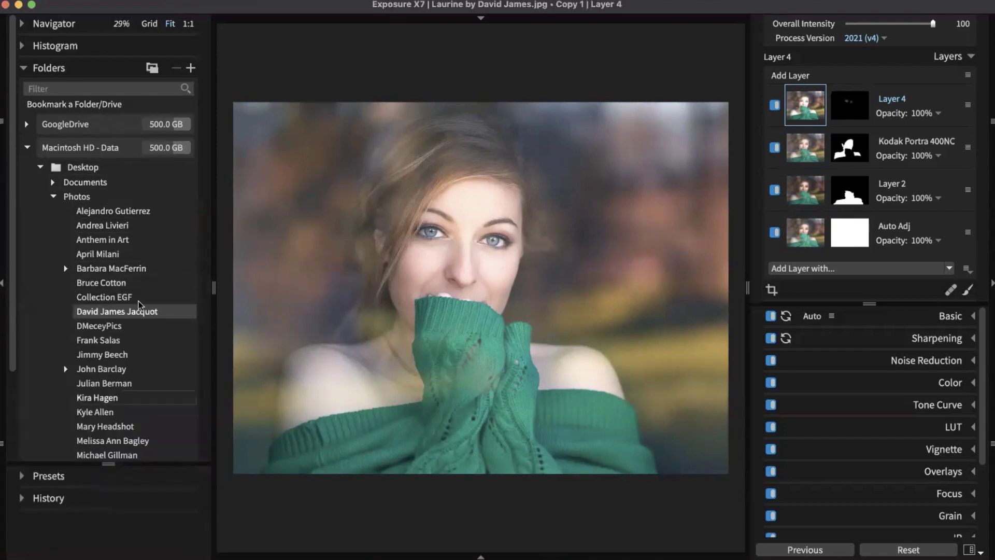
pyautogui.scroll(-3, 139, 303)
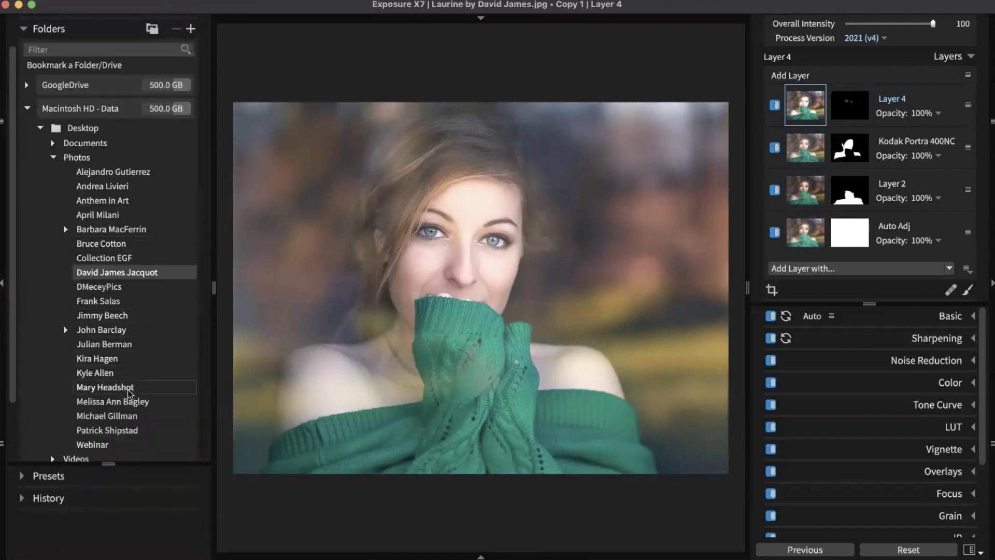
pyautogui.click(133, 416)
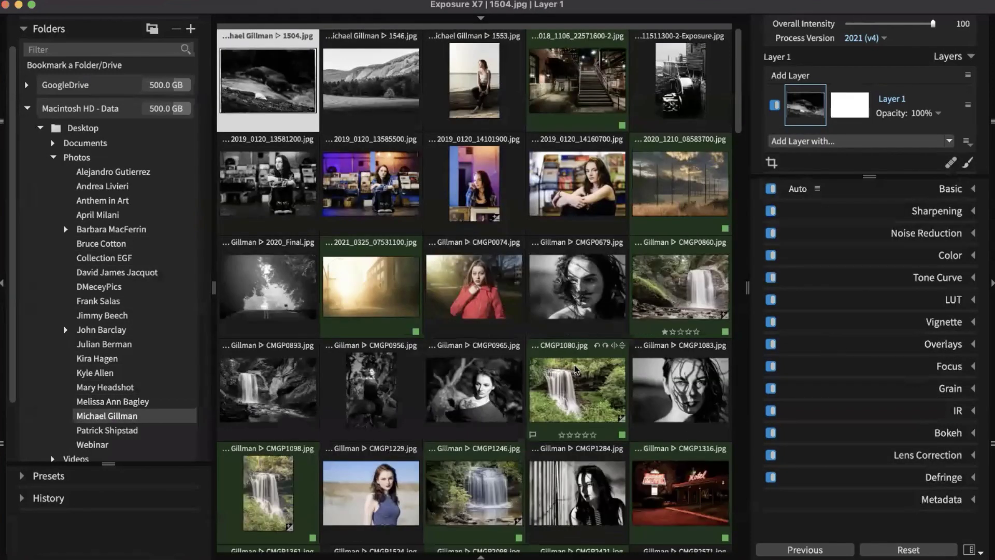
# Find the island seascape DSCF1390.jpg among the folder's thumbnails and open it for editing.
pyautogui.scroll(-10, 582, 361)
pyautogui.scroll(-10, 582, 360)
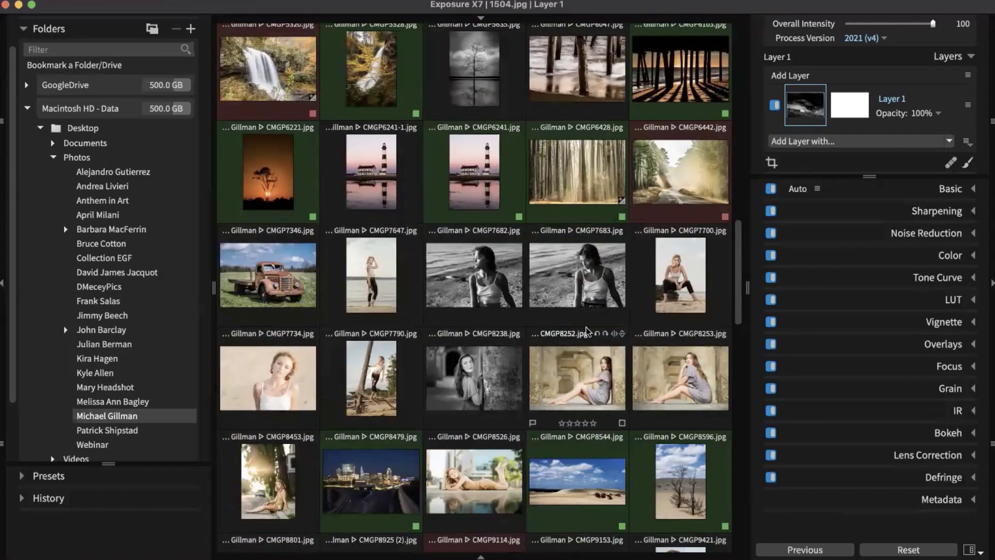
pyautogui.scroll(-7, 605, 308)
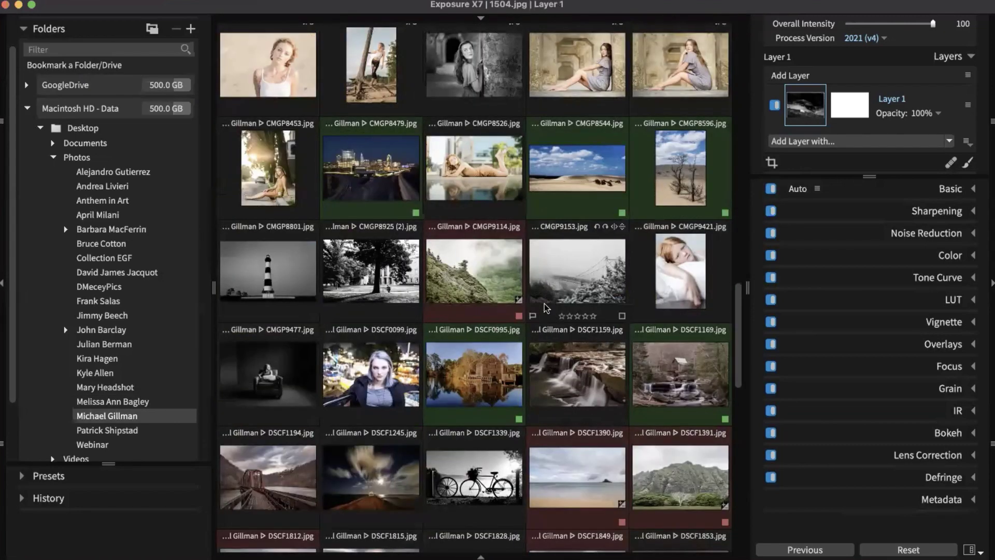
pyautogui.scroll(-6, 546, 309)
pyautogui.scroll(-2, 547, 312)
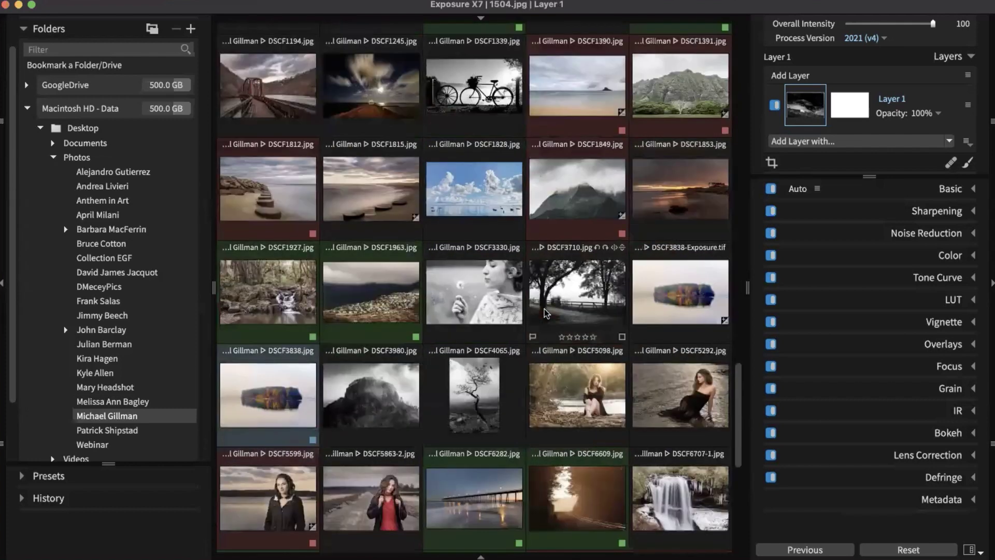
pyautogui.doubleClick(611, 103)
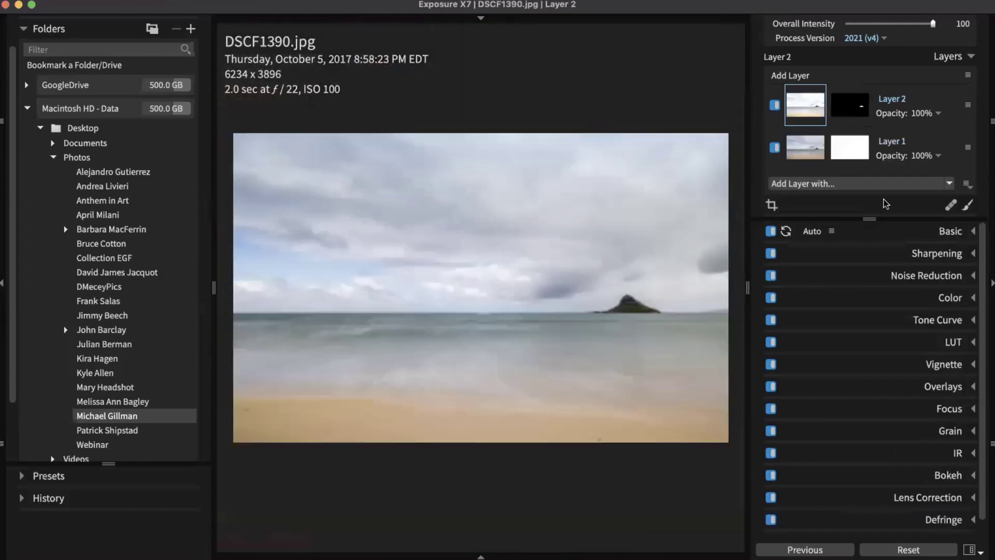
# Reset the existing edits on DSCF1390.jpg, enlarge the photo view, and apply the Auto adjustment with the Basic settings expanded.
pyautogui.click(945, 549)
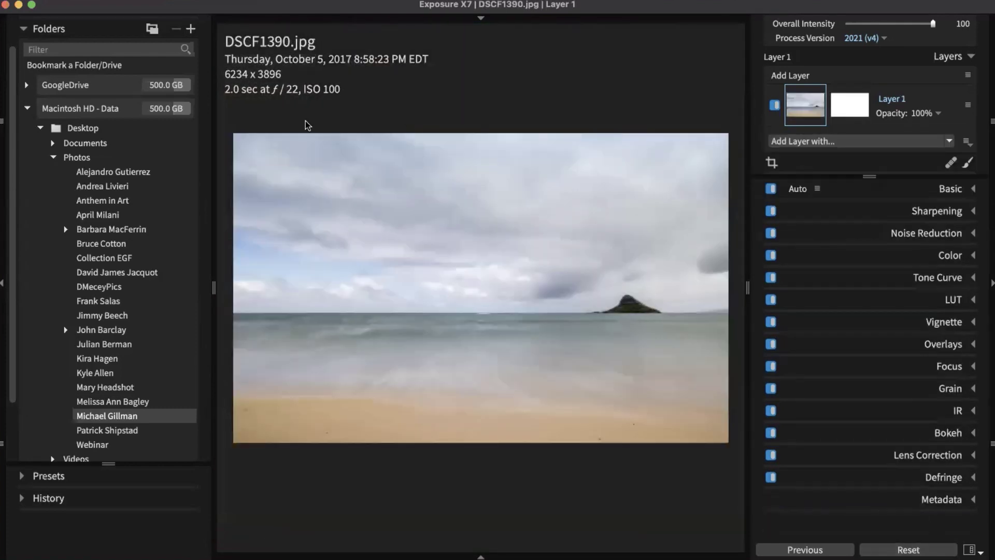
pyautogui.click(2, 285)
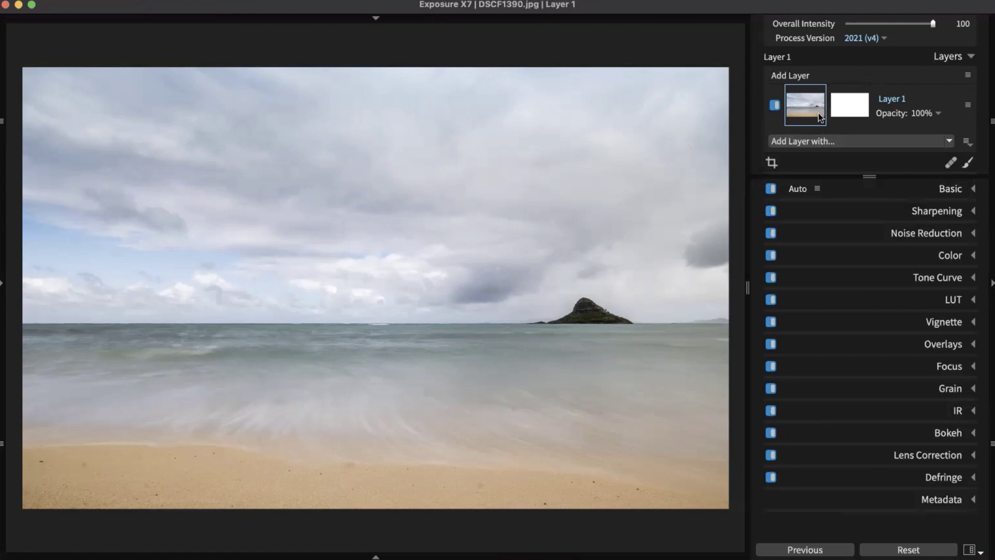
pyautogui.click(799, 190)
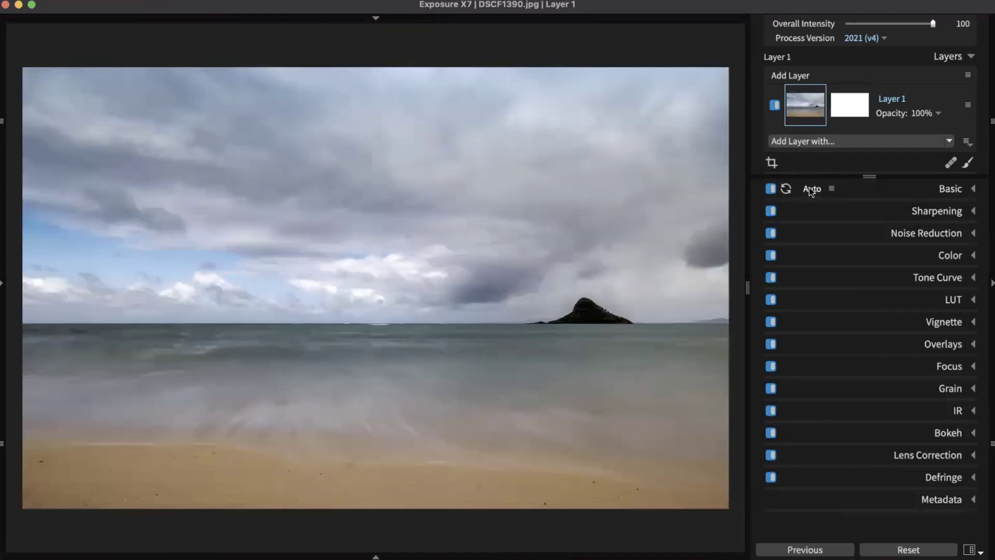
pyautogui.click(943, 191)
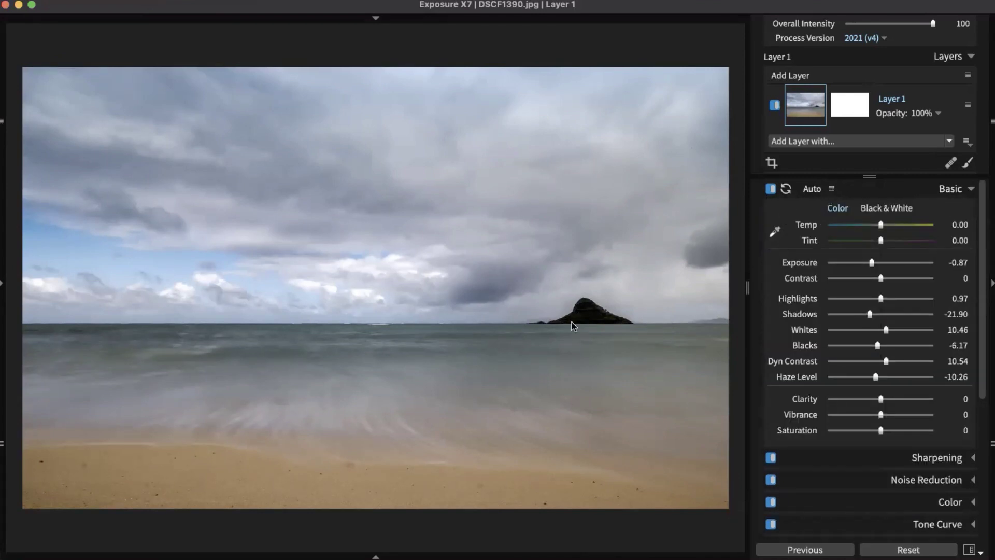
# Run Auto Enhance on Layer 1 with an Exposure Bias of 0.25, and set Exposure to -0.29.
pyautogui.click(832, 188)
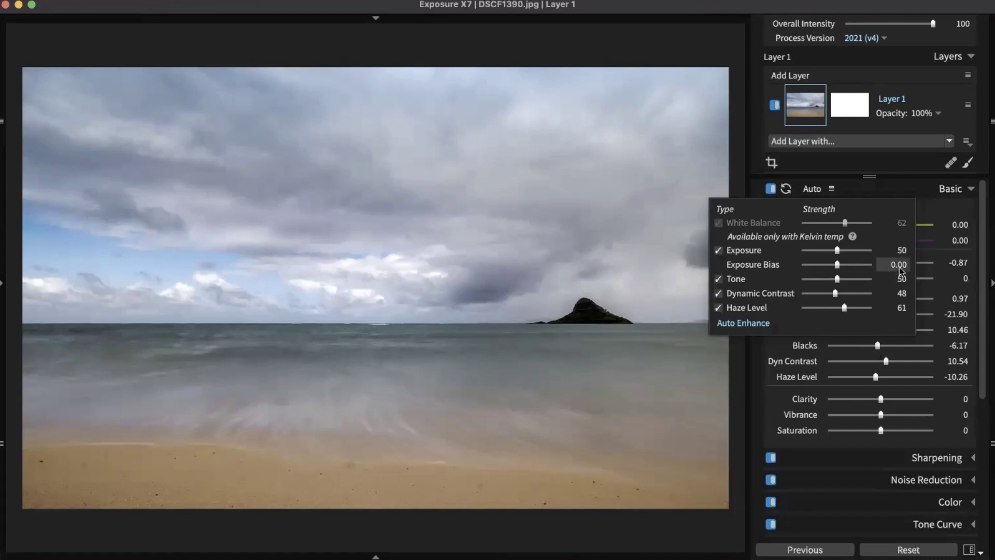
pyautogui.moveTo(837, 264); pyautogui.dragTo(844, 264)
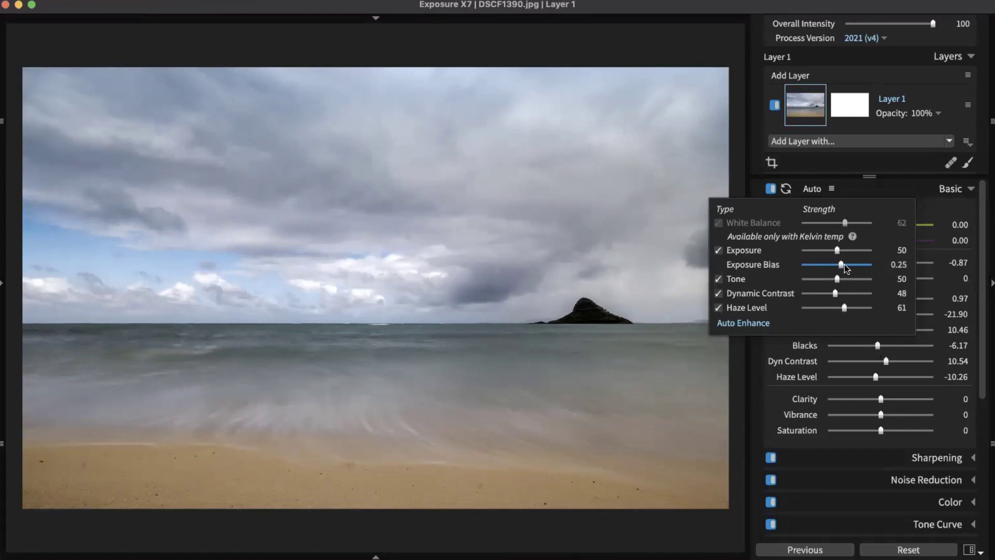
pyautogui.click(751, 323)
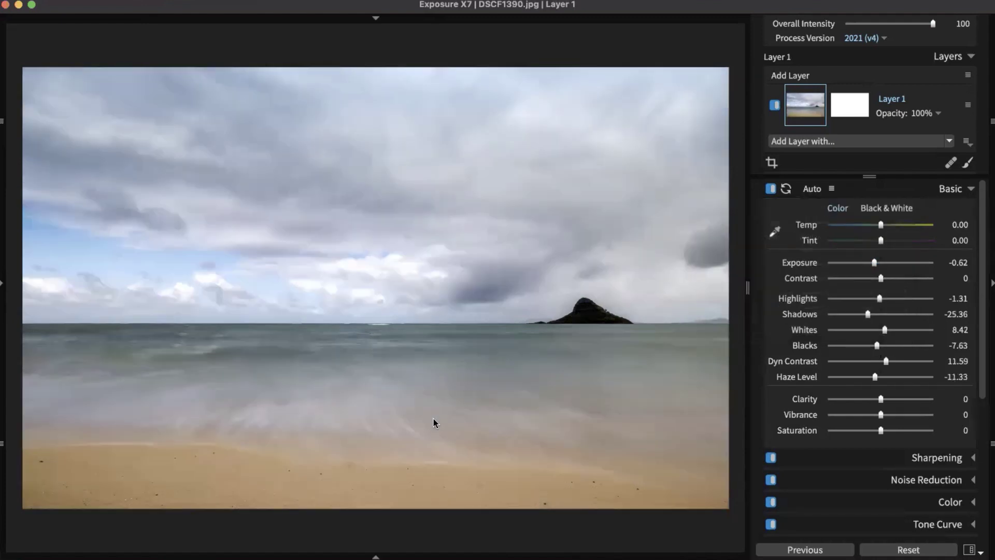
pyautogui.doubleClick(874, 262)
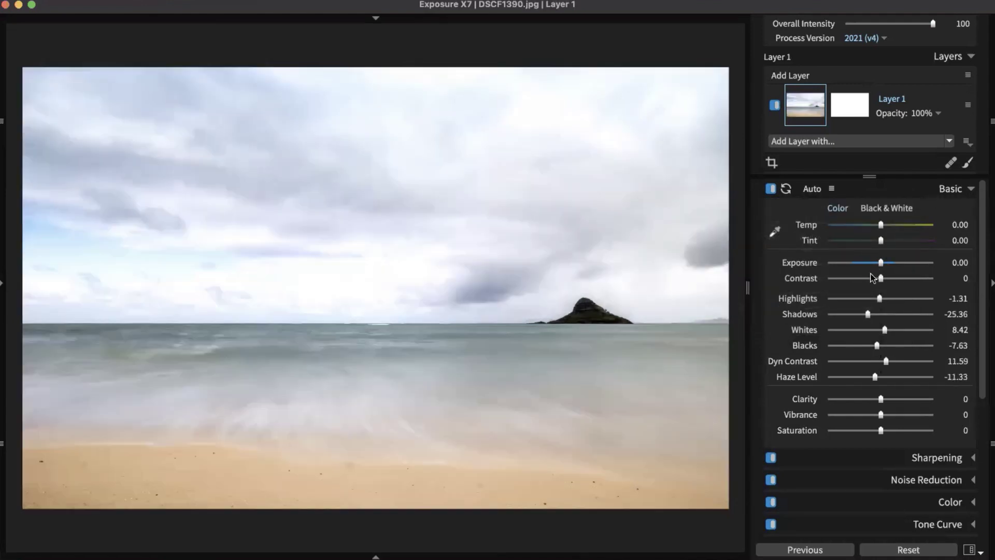
pyautogui.moveTo(876, 265); pyautogui.dragTo(877, 263)
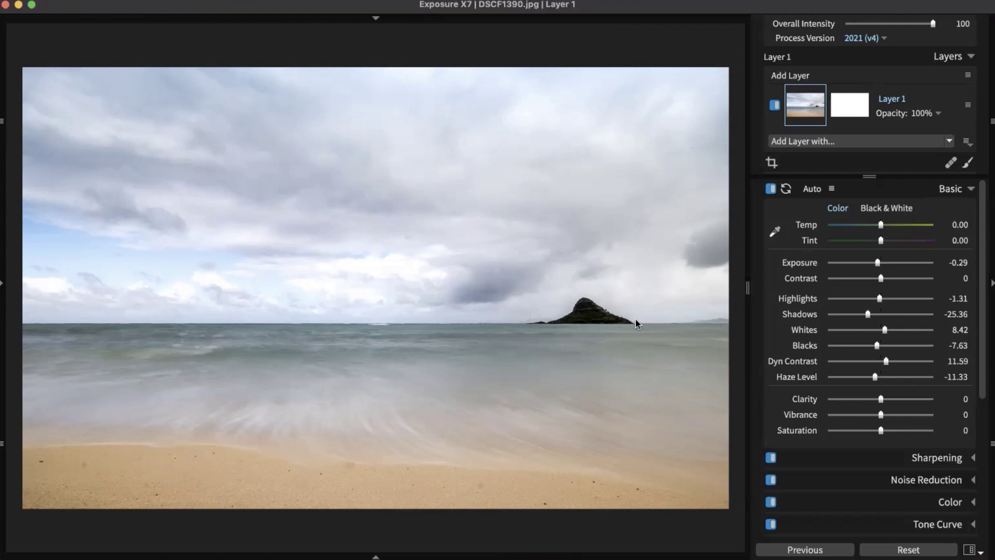
# Add a new layer above Layer 1 and switch its mask drawing mode to Selection.
pyautogui.click(794, 76)
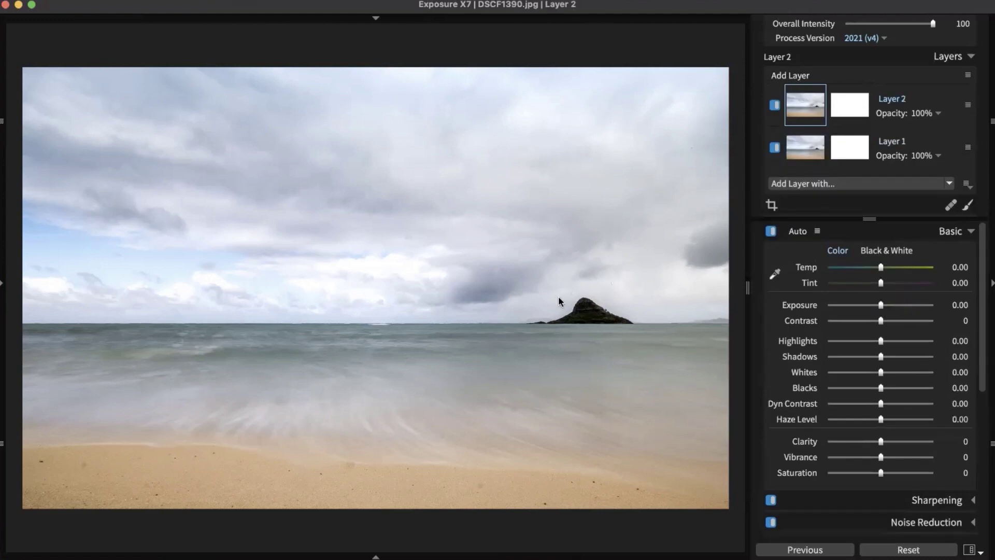
pyautogui.click(865, 116)
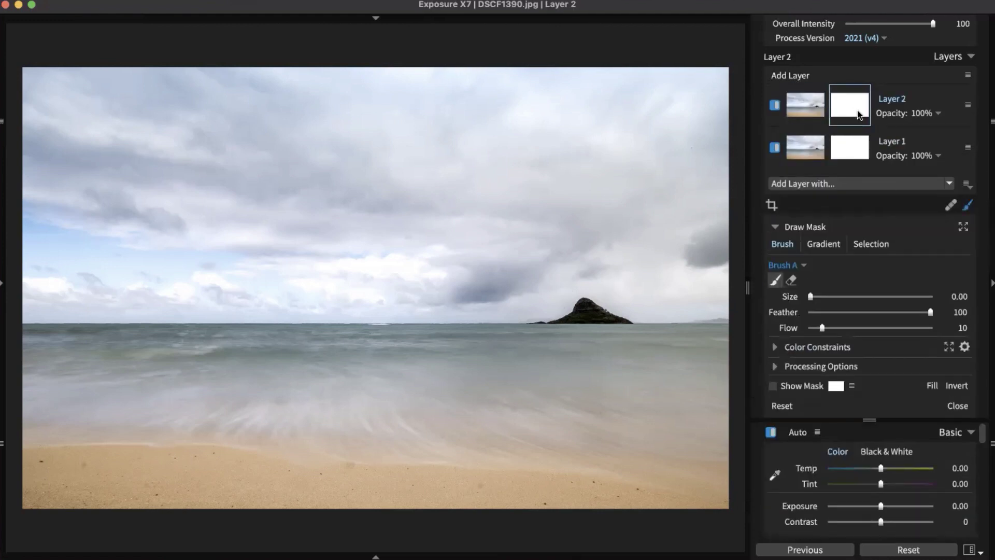
pyautogui.click(881, 244)
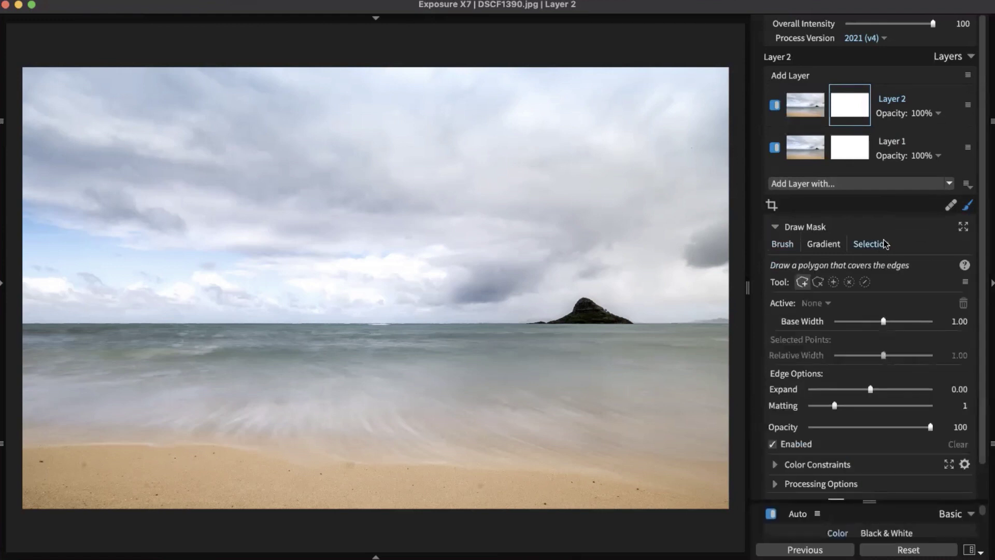
pyautogui.scroll(-1, 887, 245)
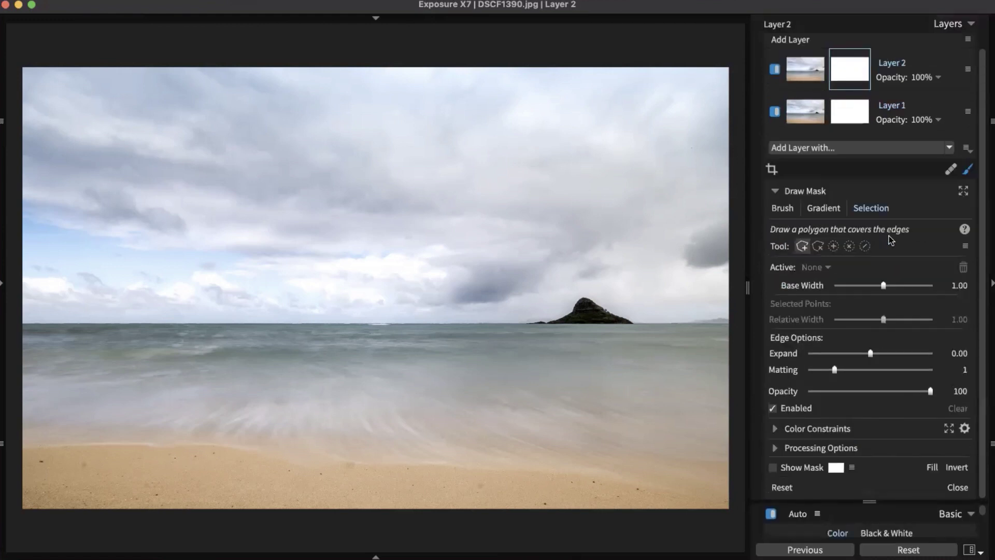
# Trace the island's edges with a border marker at a base width of 3.70, undoing the first stroke.
pyautogui.click(868, 252)
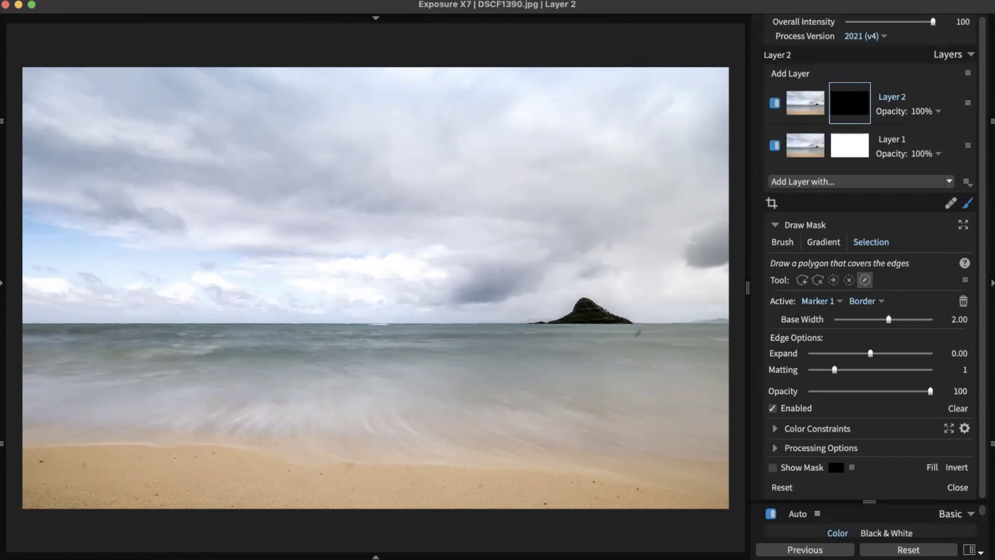
pyautogui.moveTo(888, 320); pyautogui.dragTo(898, 319)
pyautogui.moveTo(585, 308); pyautogui.dragTo(633, 320)
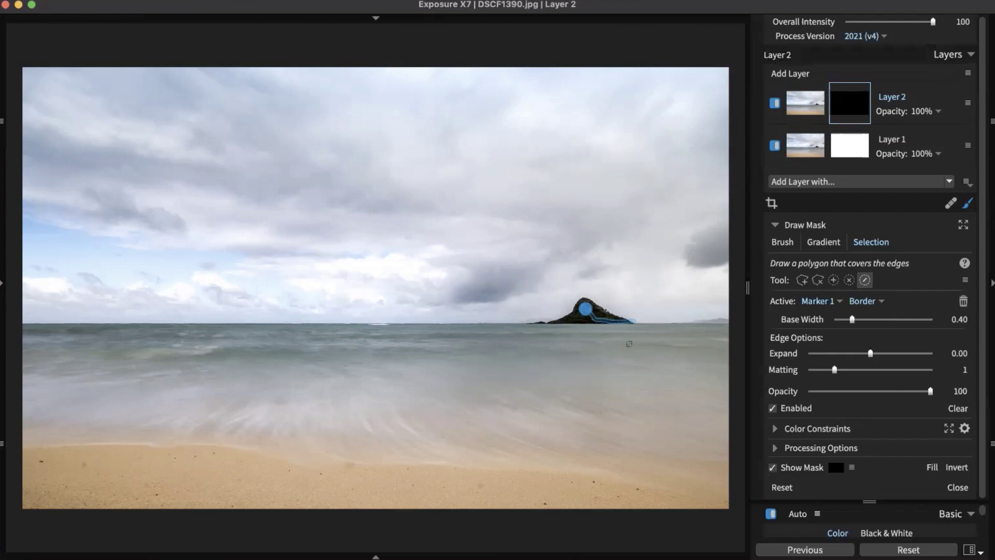
pyautogui.press('super+z')
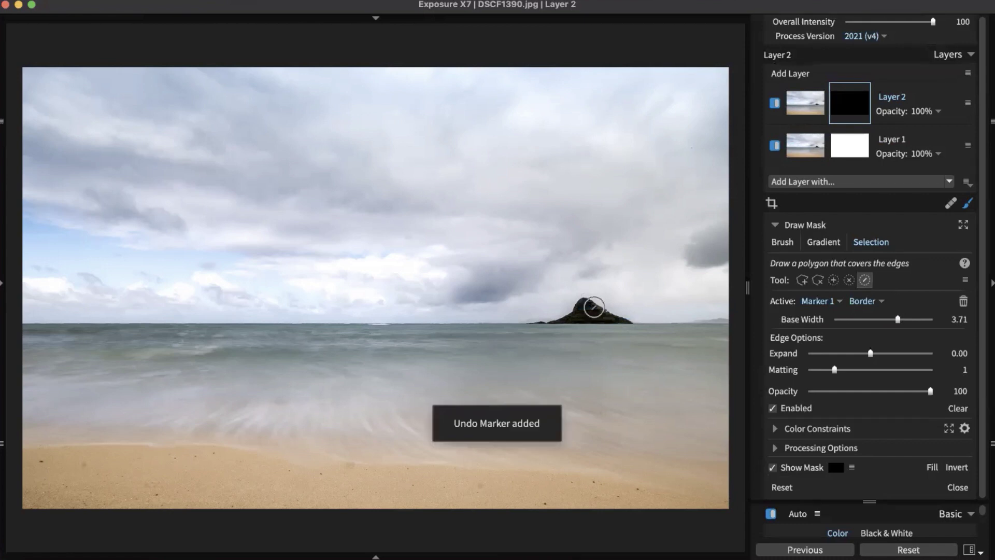
pyautogui.moveTo(634, 322)
pyautogui.mouseDown()
pyautogui.moveTo(581, 309)
pyautogui.moveTo(539, 321)
pyautogui.mouseUp()
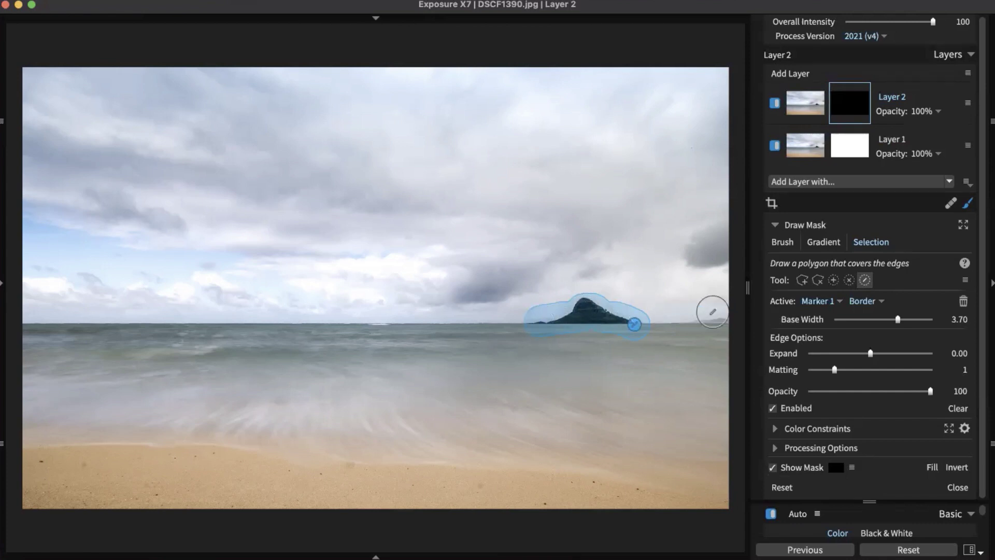
# Place an include marker inside the island with base width 1.75 and border width 4.65, and reset Layer 2's mask.
pyautogui.click(834, 283)
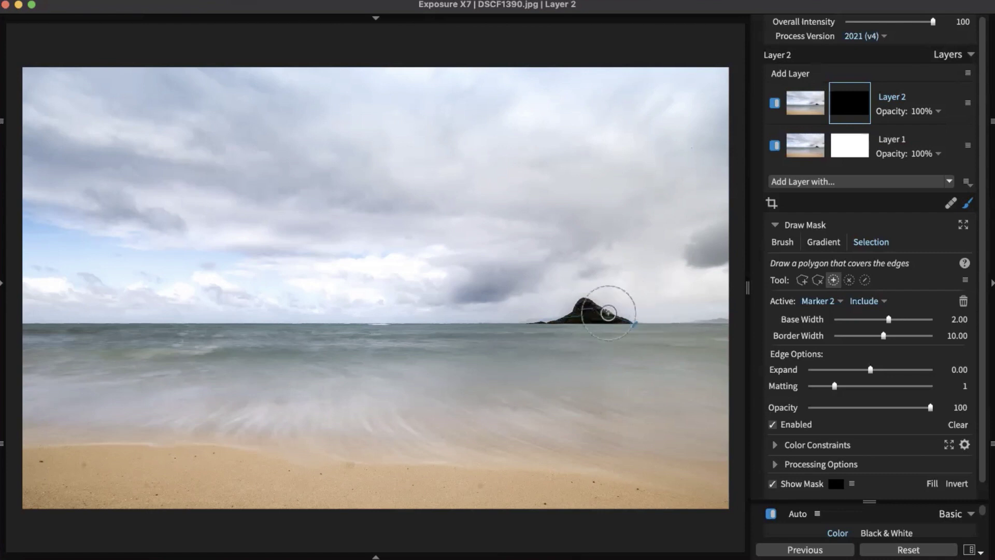
pyautogui.click(586, 309)
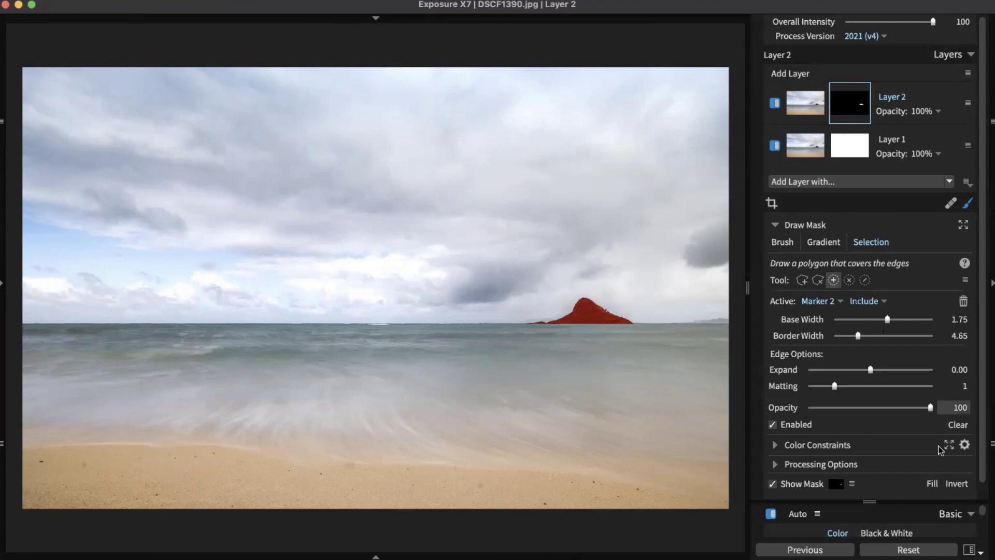
pyautogui.scroll(-1, 896, 439)
pyautogui.click(783, 487)
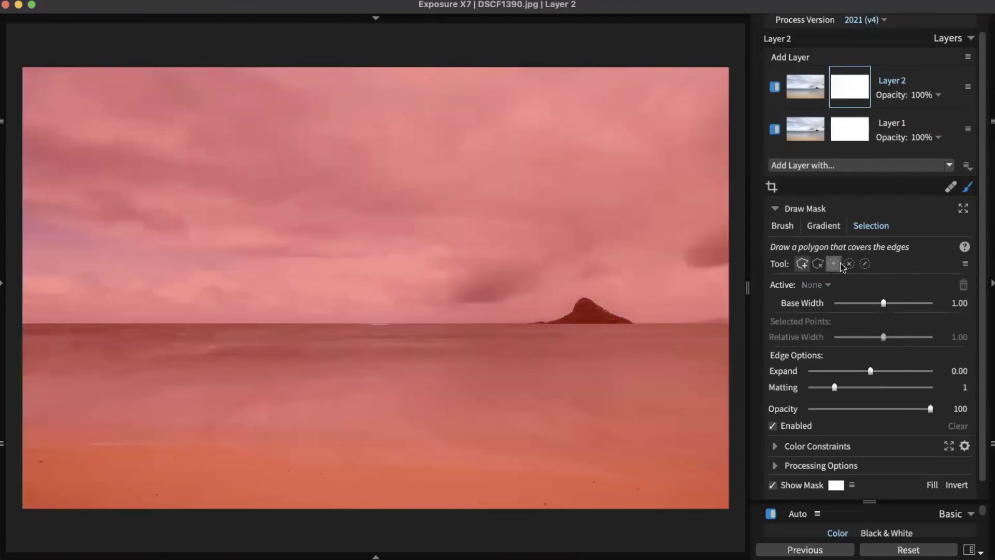
# Trace around the island on Layer 2's mask with border markers at a base width of 3.55.
pyautogui.click(865, 266)
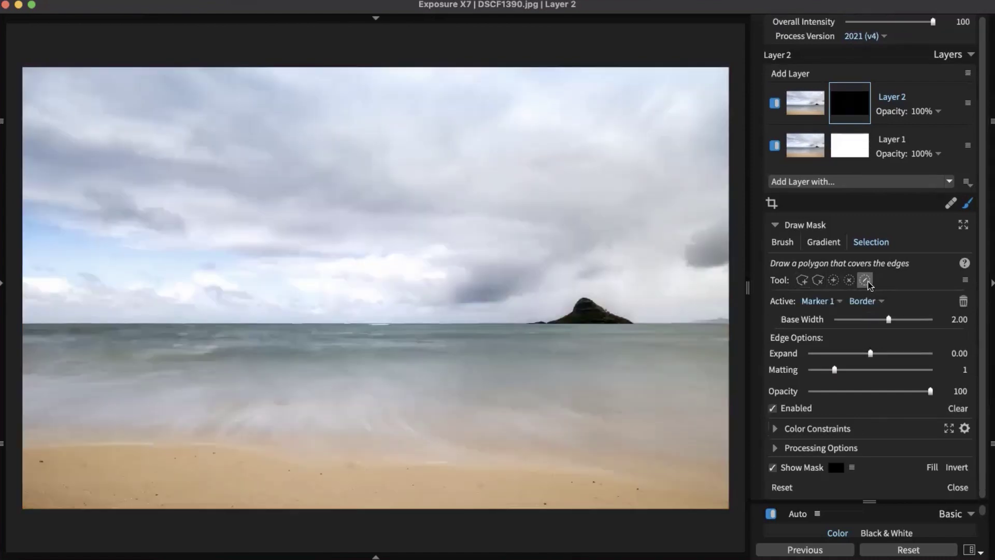
pyautogui.moveTo(888, 320); pyautogui.dragTo(897, 319)
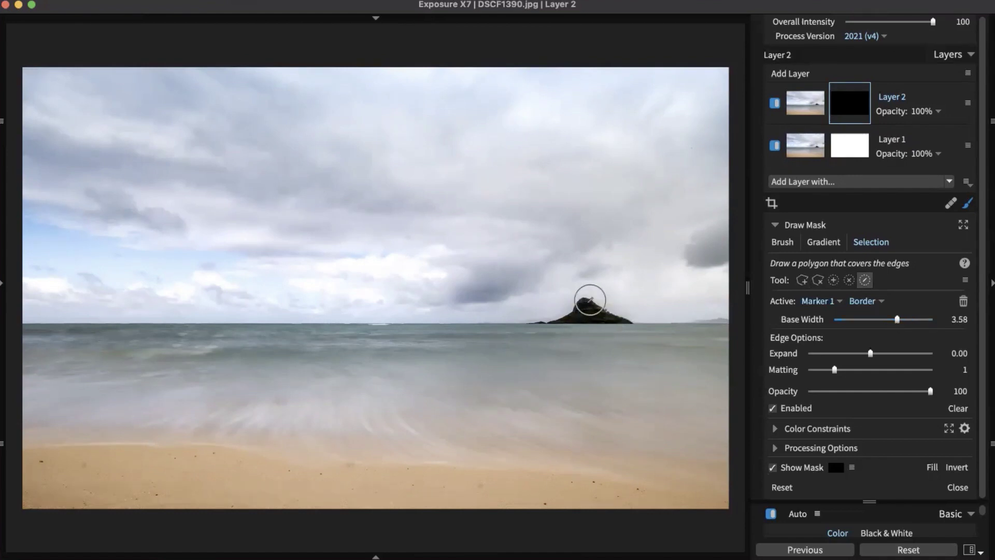
pyautogui.click(632, 329)
pyautogui.moveTo(605, 320)
pyautogui.mouseDown()
pyautogui.moveTo(582, 311)
pyautogui.moveTo(542, 321)
pyautogui.moveTo(589, 317)
pyautogui.moveTo(557, 297)
pyautogui.moveTo(590, 323)
pyautogui.moveTo(513, 320)
pyautogui.moveTo(602, 316)
pyautogui.moveTo(646, 330)
pyautogui.mouseUp()
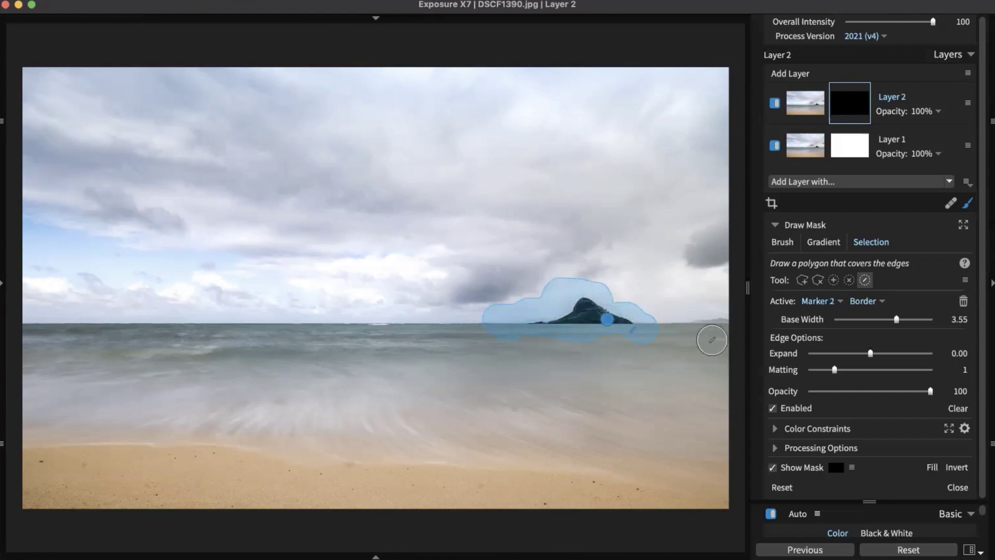
pyautogui.moveTo(585, 285)
pyautogui.mouseDown()
pyautogui.moveTo(524, 315)
pyautogui.moveTo(615, 298)
pyautogui.moveTo(673, 324)
pyautogui.mouseUp()
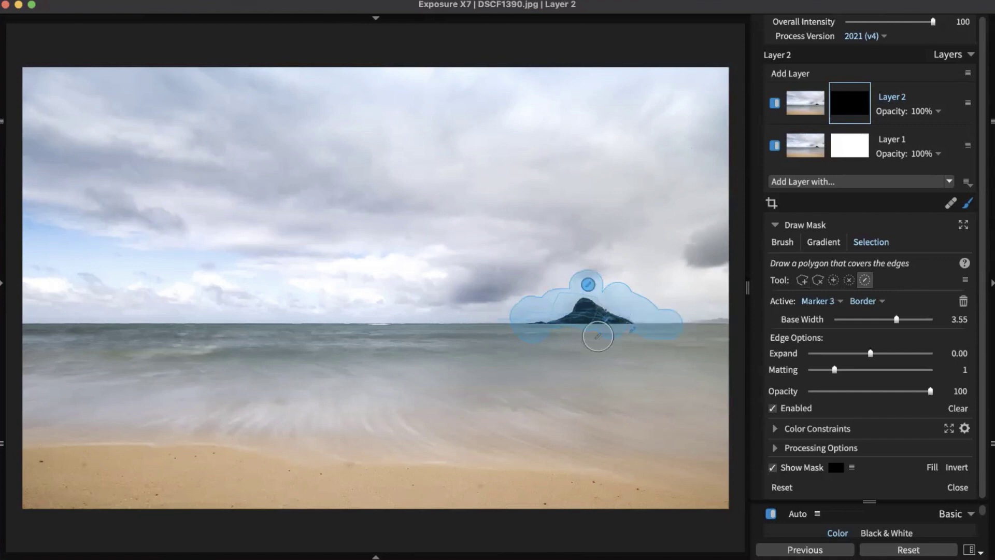
# Place an include marker inside the island with base width 1.60 and border width 4.65, and finish the mask drawing.
pyautogui.click(833, 282)
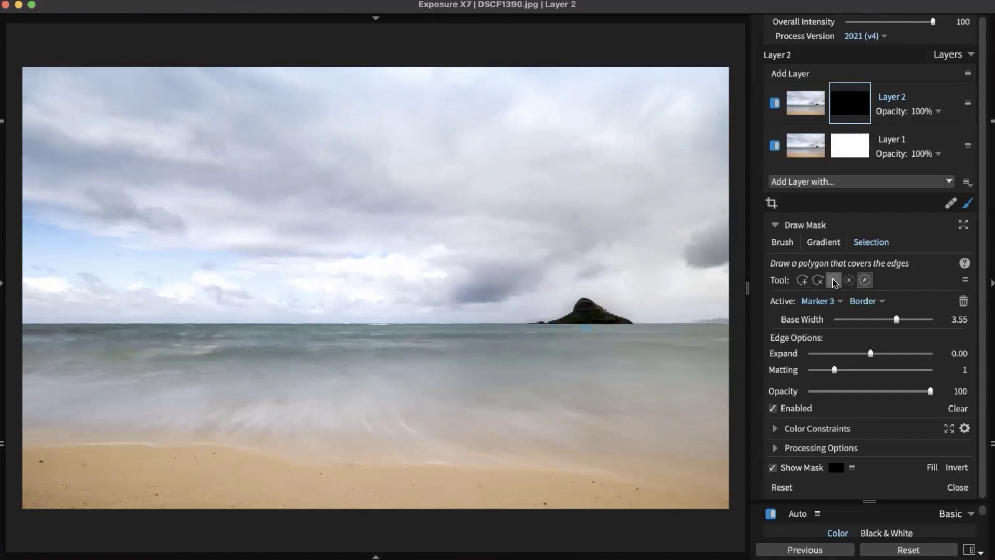
pyautogui.scroll(-3, 589, 318)
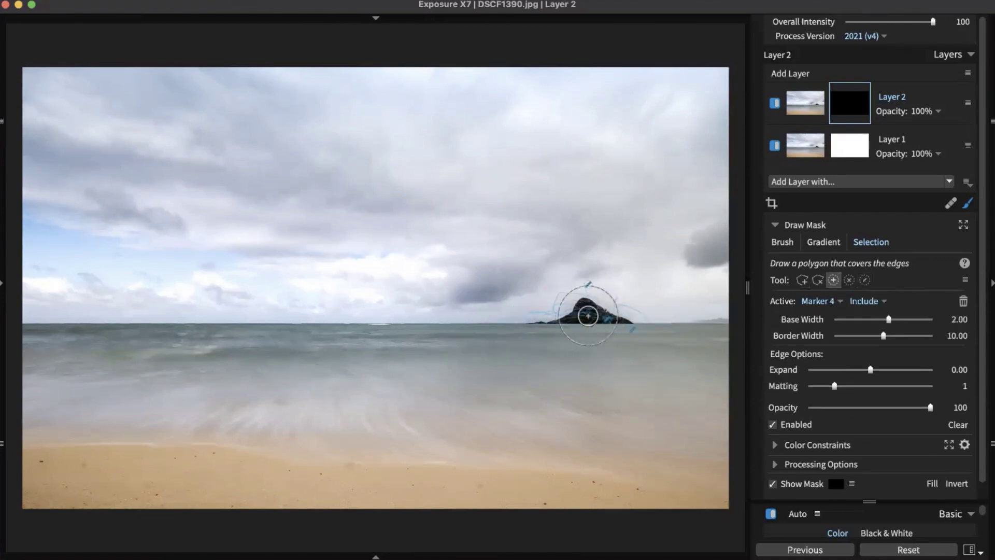
pyautogui.moveTo(586, 311); pyautogui.dragTo(586, 313)
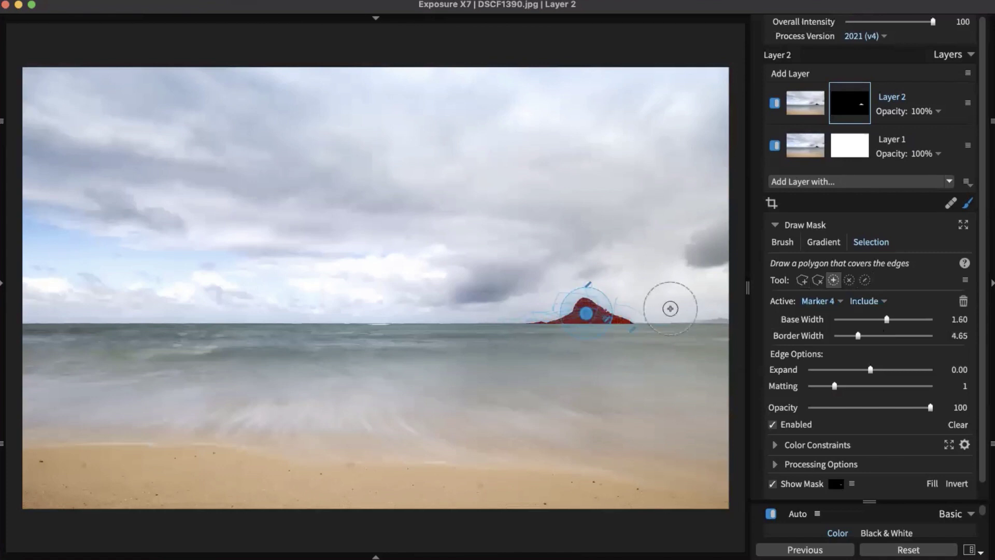
pyautogui.click(966, 205)
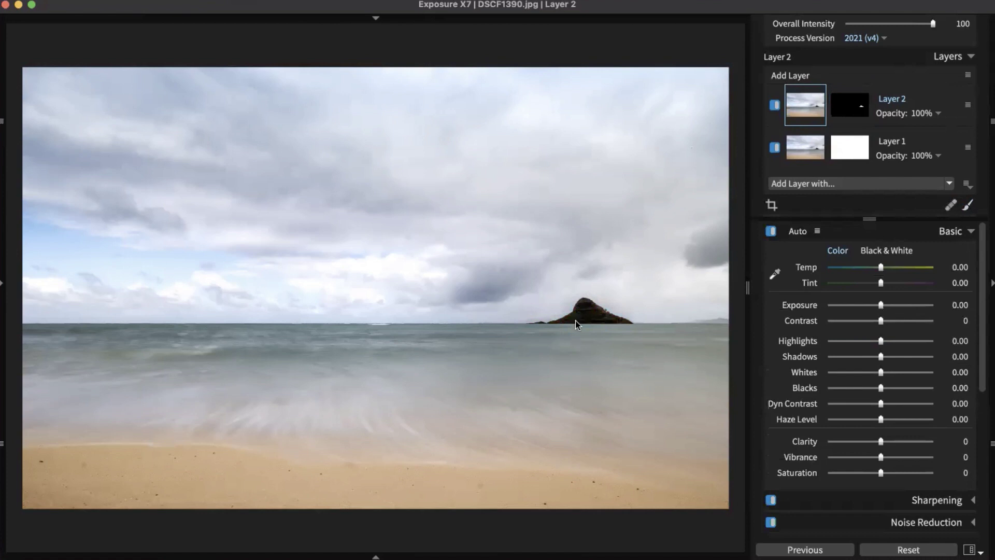
# Set Layer 2's Exposure to 1.50, Clarity to -15 and Vibrance to 11, and compare with the layer off and on.
pyautogui.moveTo(880, 305); pyautogui.dragTo(895, 304)
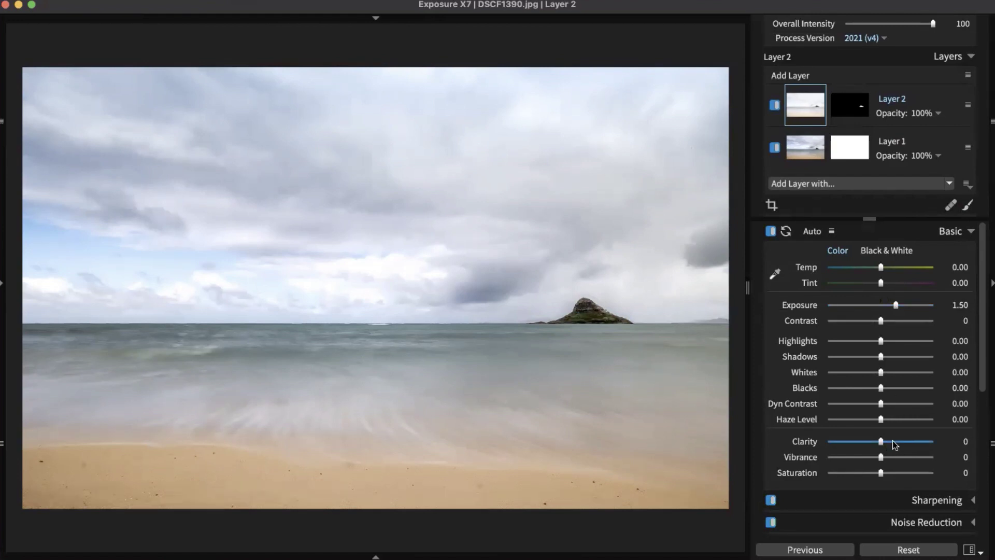
pyautogui.click(875, 442)
pyautogui.moveTo(876, 443); pyautogui.dragTo(886, 458)
pyautogui.click(775, 105)
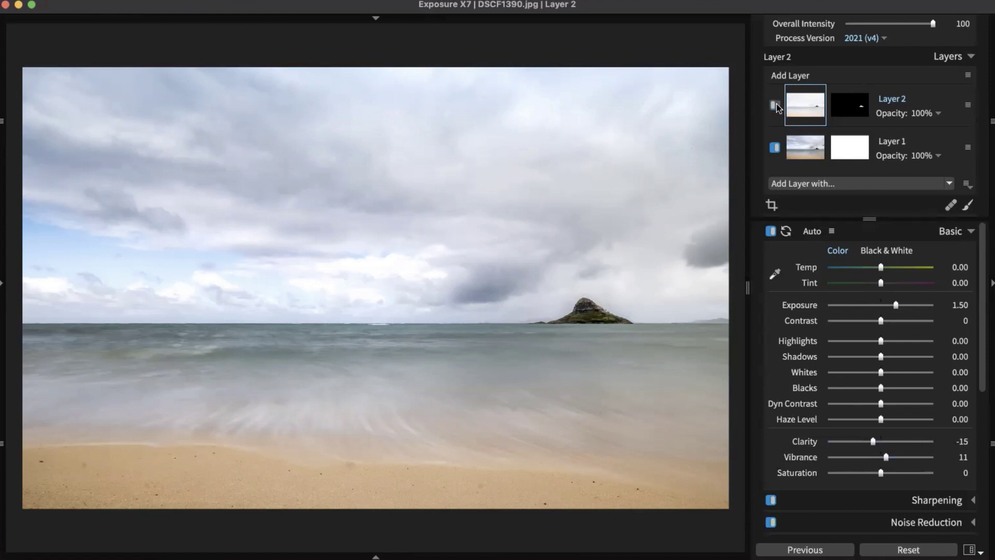
pyautogui.click(775, 105)
# Open the beach photo DSCF1815.jpg from the thumbnail grid and reset all its existing edits.
pyautogui.click(4, 286)
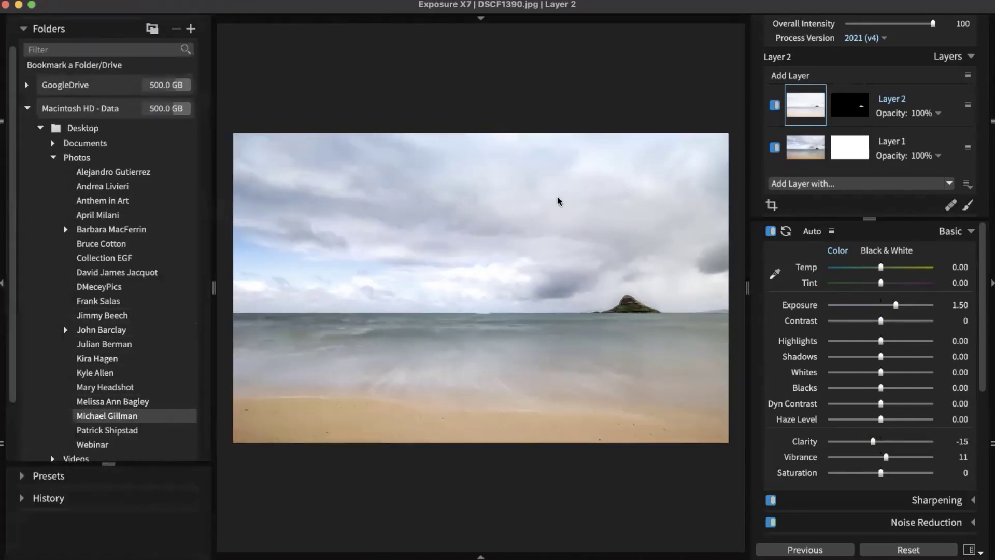
pyautogui.click(3, 287)
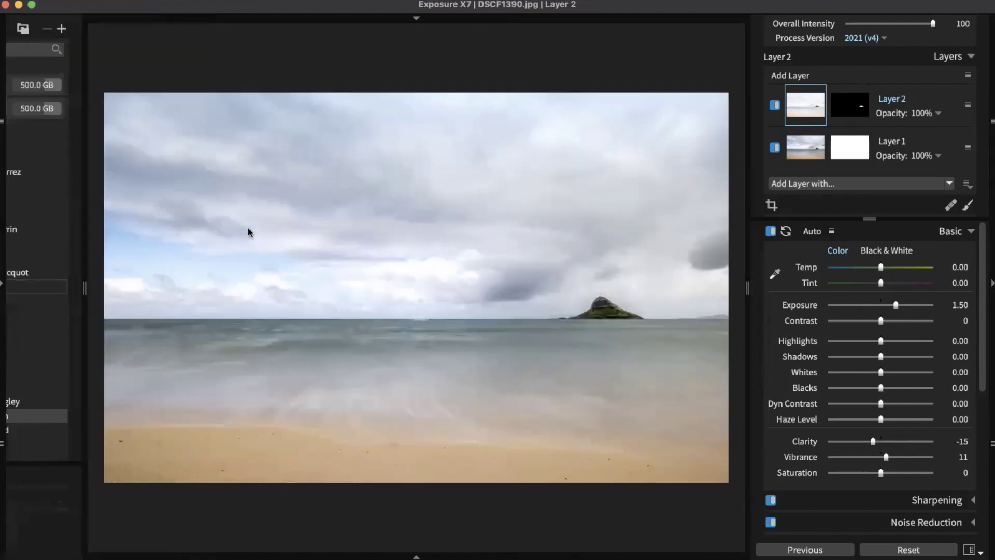
pyautogui.doubleClick(256, 229)
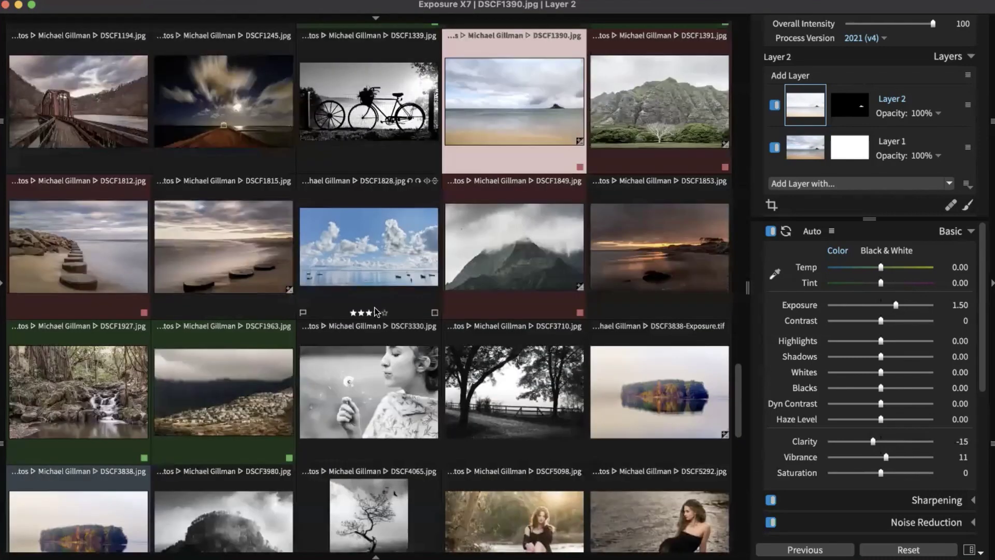
pyautogui.doubleClick(234, 247)
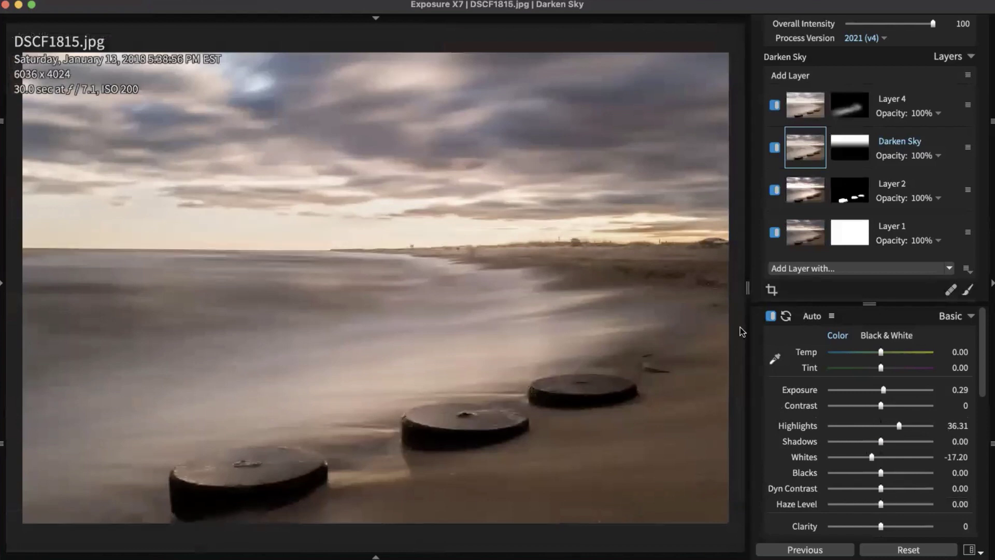
pyautogui.click(950, 317)
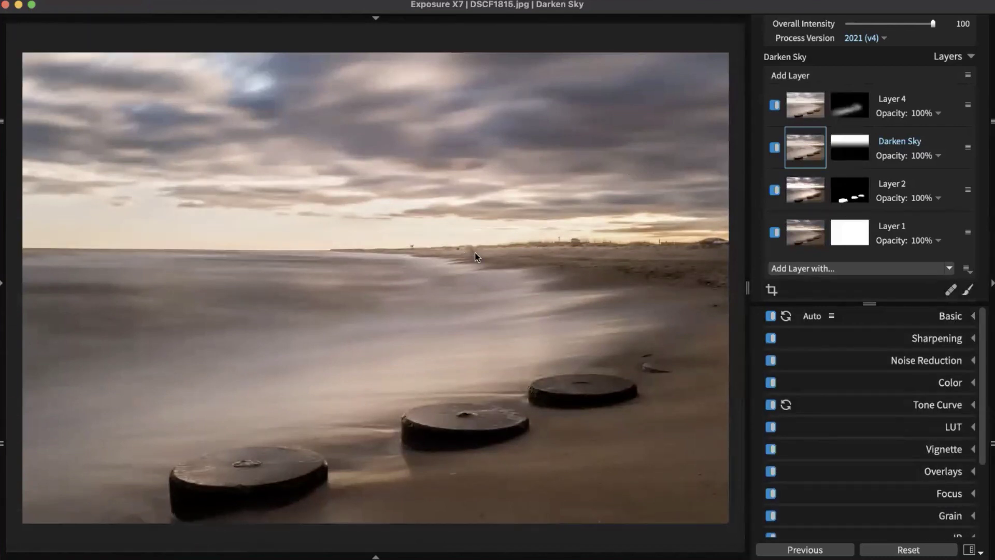
pyautogui.click(912, 550)
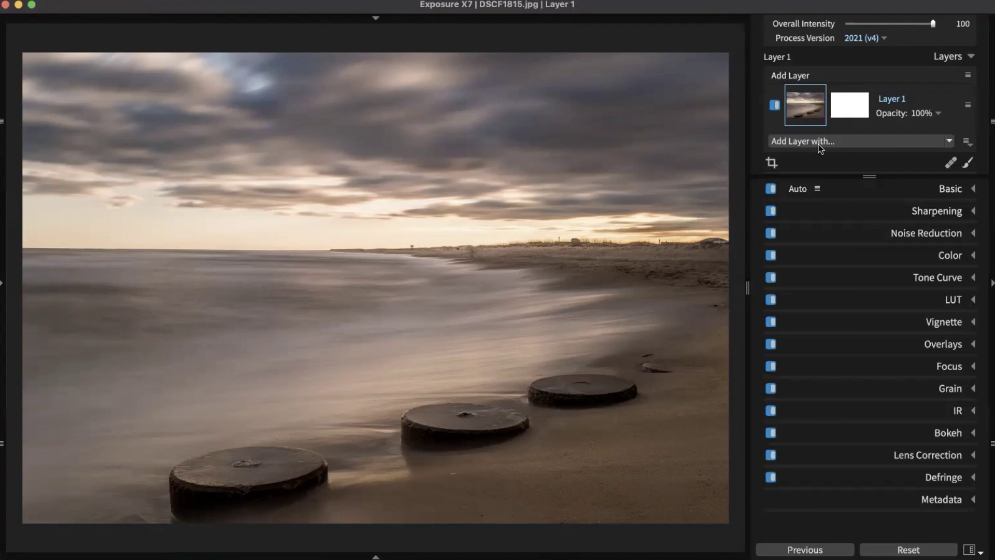
# Apply auto adjustments to Layer 1, then add a second layer and open its mask for drawing in Selection mode.
pyautogui.click(797, 190)
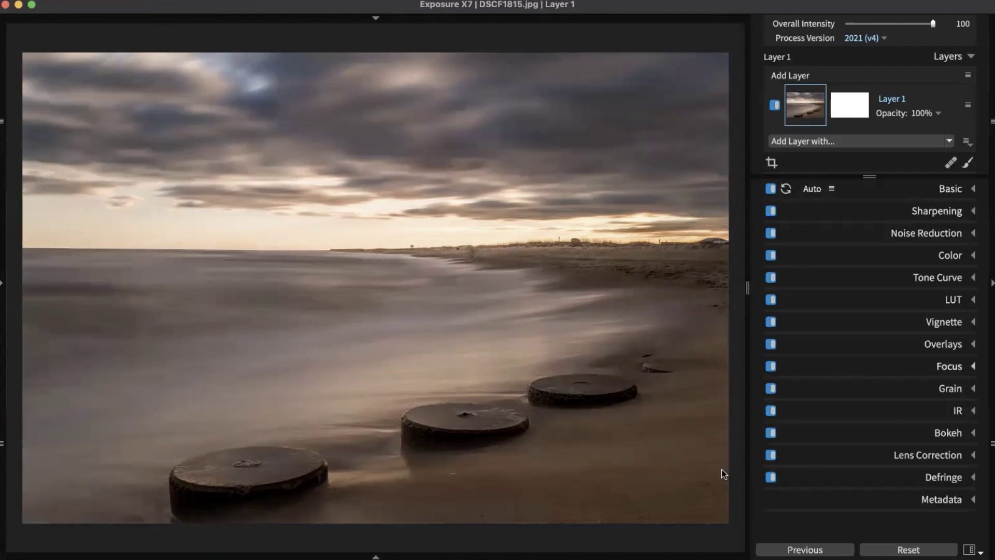
pyautogui.click(789, 75)
pyautogui.click(839, 104)
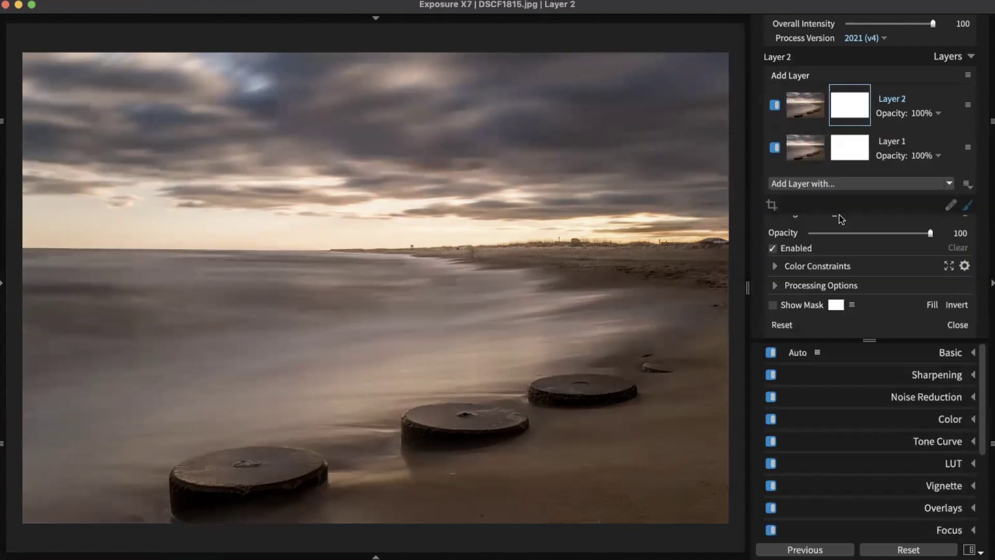
pyautogui.click(845, 111)
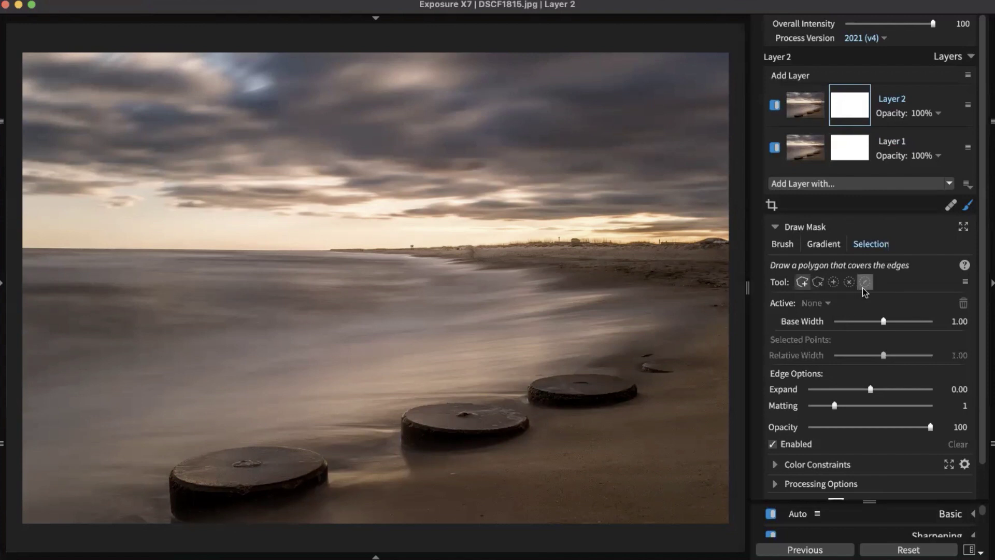
# Paint border markers with an enlarged base width of 5.80 over the three round pilings on the beach.
pyautogui.click(863, 286)
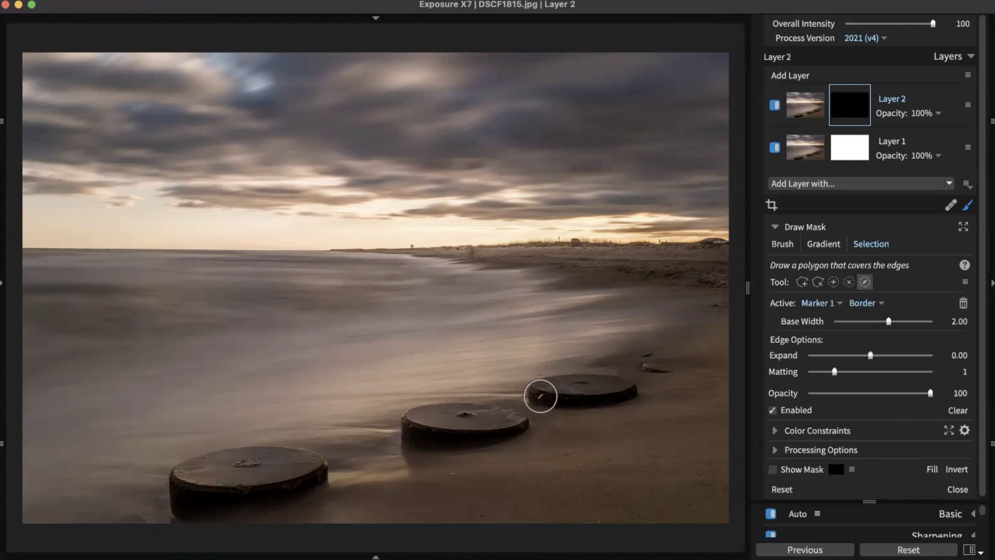
pyautogui.press(']')
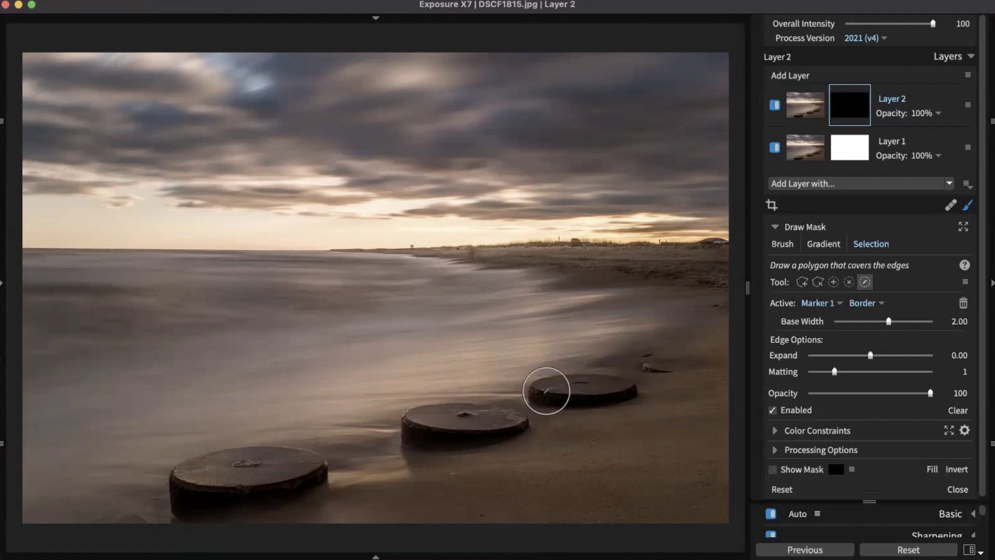
pyautogui.click(546, 391)
pyautogui.moveTo(546, 391); pyautogui.dragTo(637, 384)
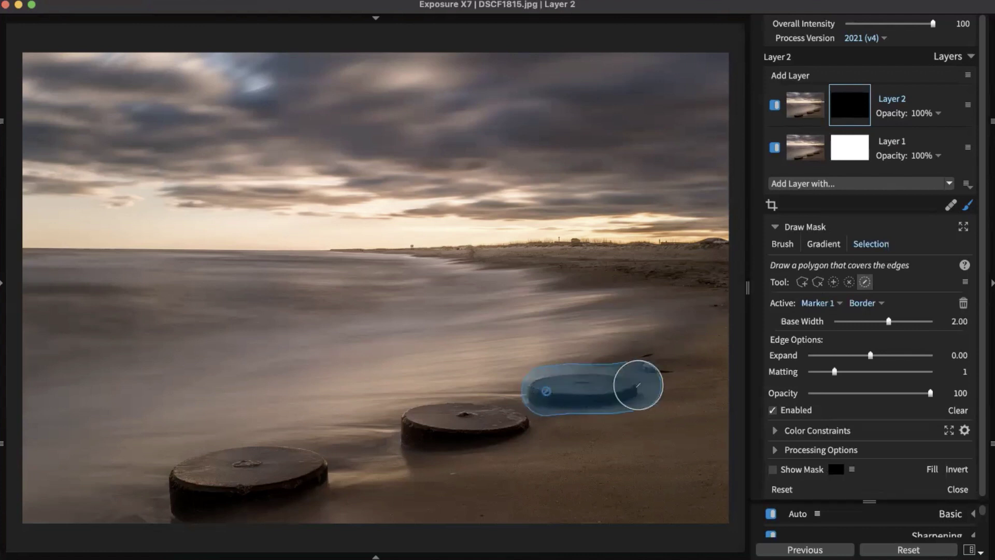
pyautogui.moveTo(508, 426)
pyautogui.mouseDown()
pyautogui.moveTo(451, 418)
pyautogui.moveTo(450, 429)
pyautogui.moveTo(415, 441)
pyautogui.mouseUp()
pyautogui.moveTo(311, 462)
pyautogui.mouseDown()
pyautogui.moveTo(240, 465)
pyautogui.moveTo(204, 484)
pyautogui.moveTo(326, 465)
pyautogui.mouseUp()
# Paint include markers inside all three pilings with base width 2.80 and border width 4.65, adding an extra one on the nearest piling's lower left side.
pyautogui.click(833, 282)
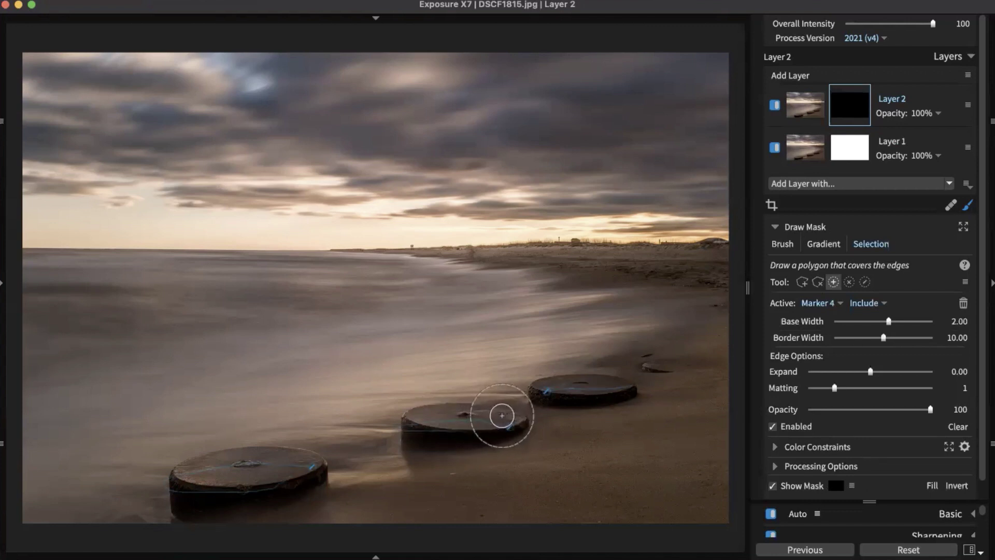
pyautogui.click(424, 432)
pyautogui.moveTo(443, 426); pyautogui.dragTo(495, 424)
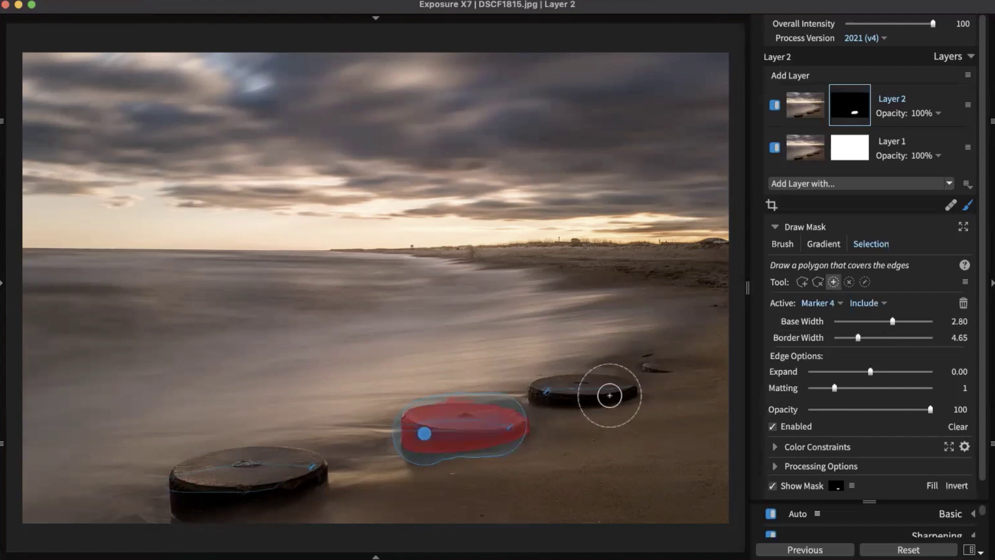
pyautogui.moveTo(612, 392); pyautogui.dragTo(566, 393)
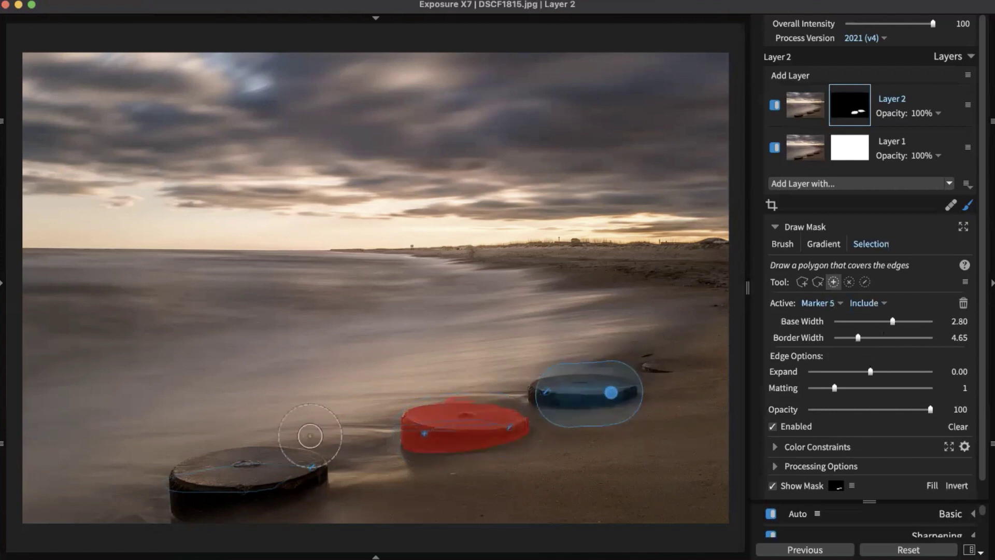
pyautogui.moveTo(298, 483)
pyautogui.mouseDown()
pyautogui.moveTo(248, 473)
pyautogui.moveTo(199, 485)
pyautogui.mouseUp()
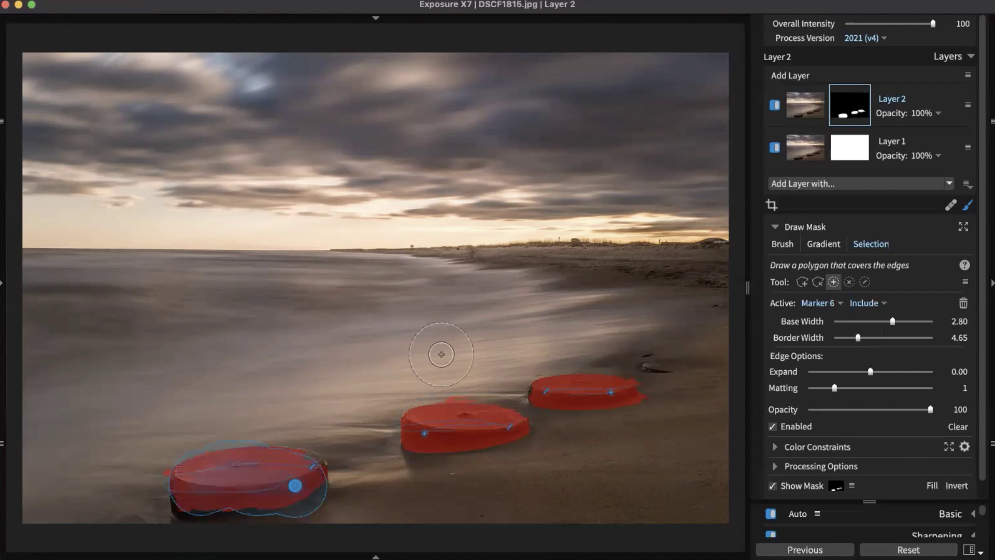
pyautogui.click(200, 505)
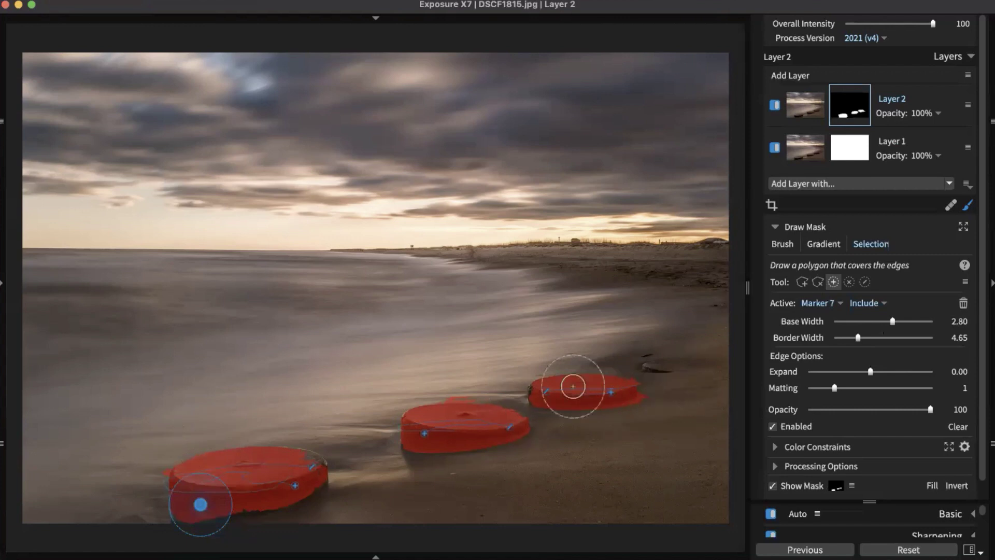
pyautogui.click(542, 393)
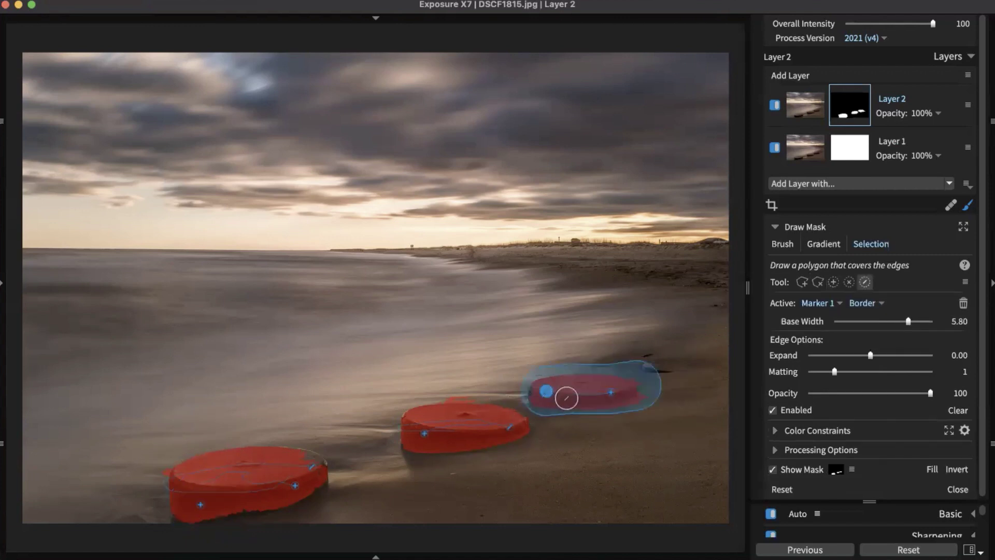
pyautogui.click(540, 394)
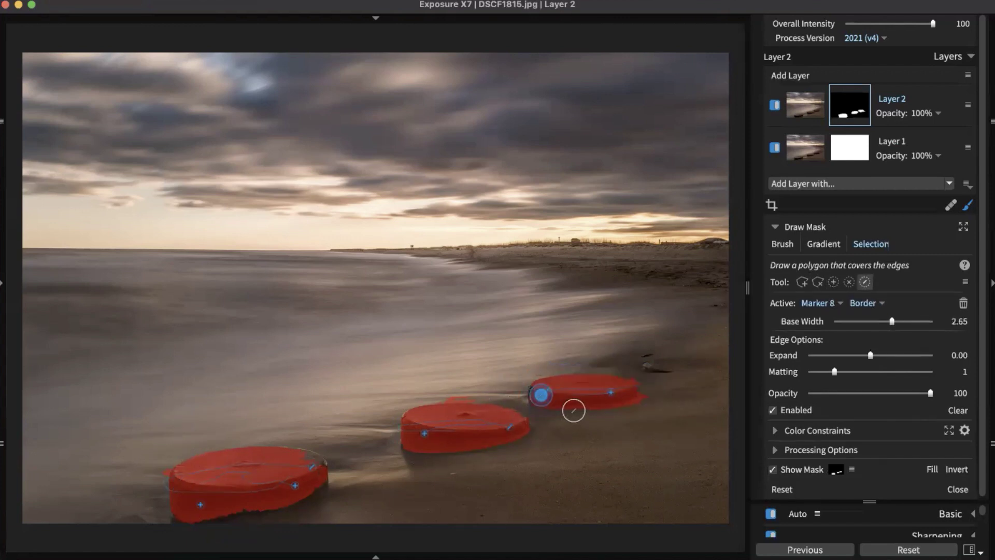
pyautogui.click(865, 283)
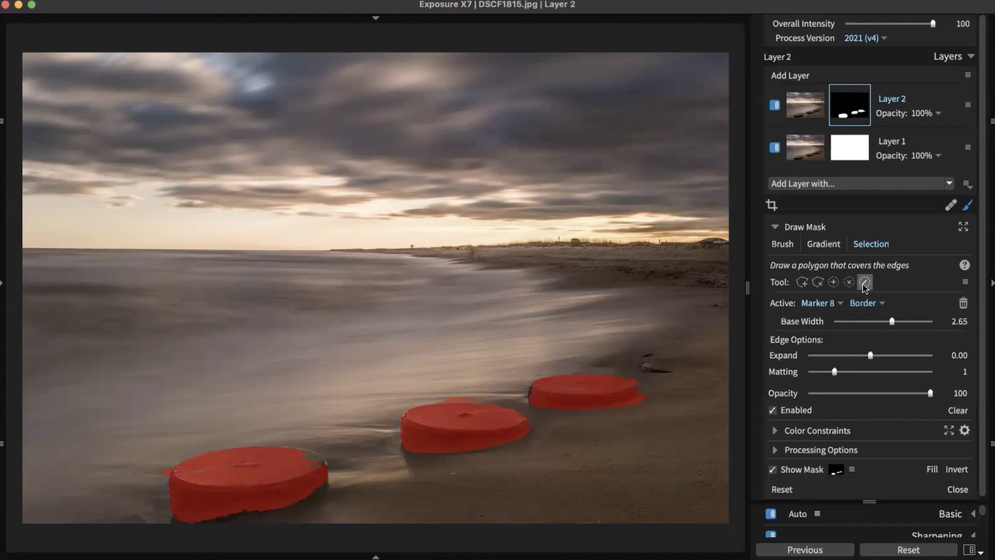
pyautogui.press('super+z')
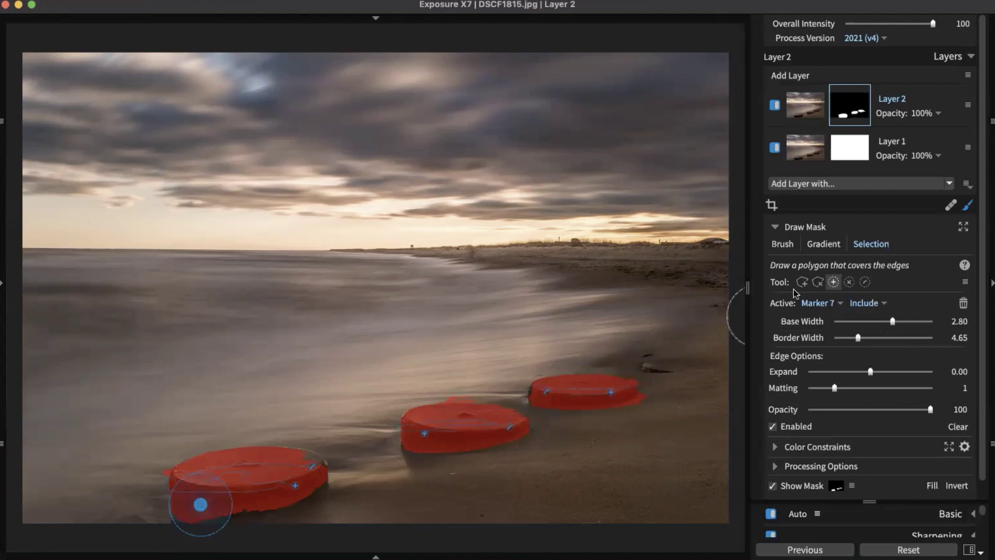
# Place an include marker on the farthest piling's left end with base width 0.89 and border width 2.88.
pyautogui.click(535, 392)
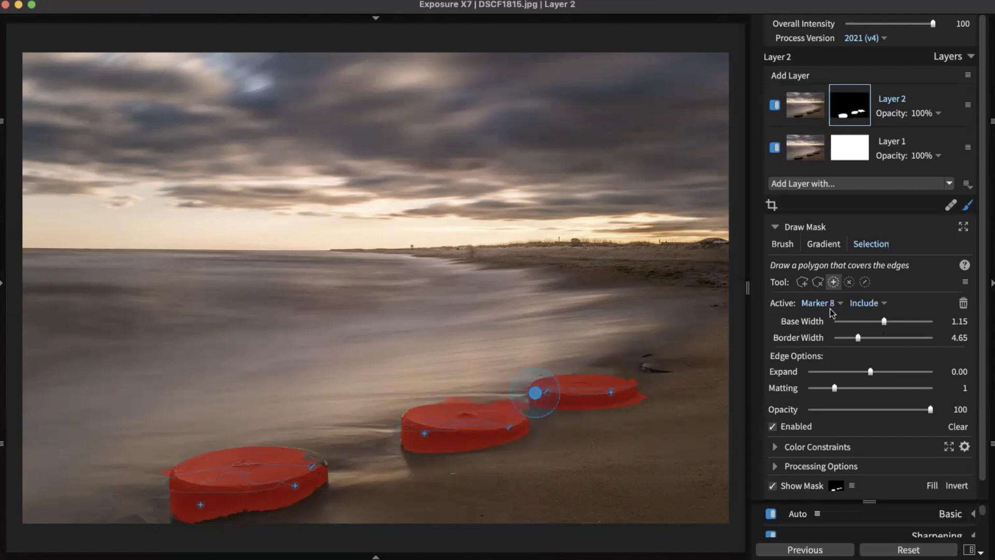
pyautogui.moveTo(857, 340); pyautogui.dragTo(850, 339)
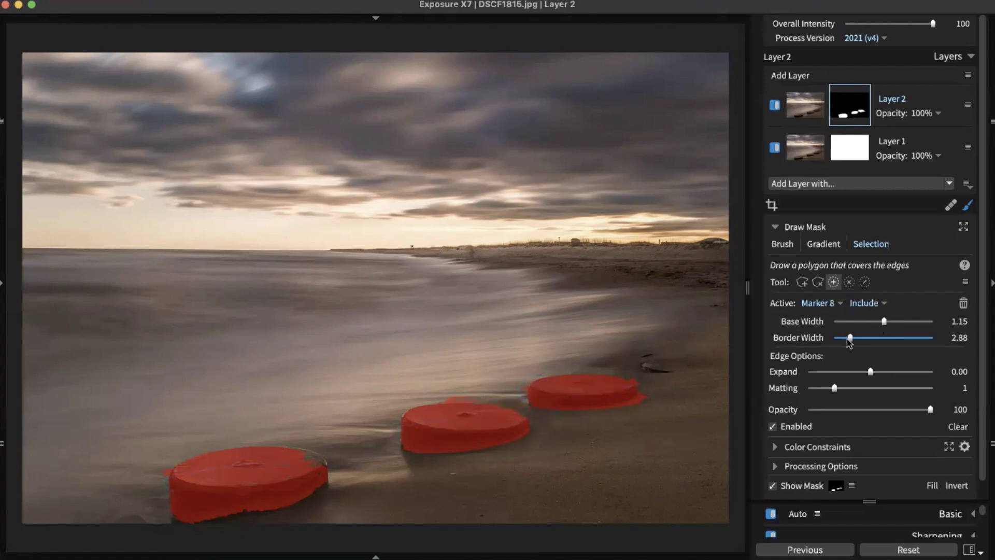
pyautogui.moveTo(883, 321); pyautogui.dragTo(877, 322)
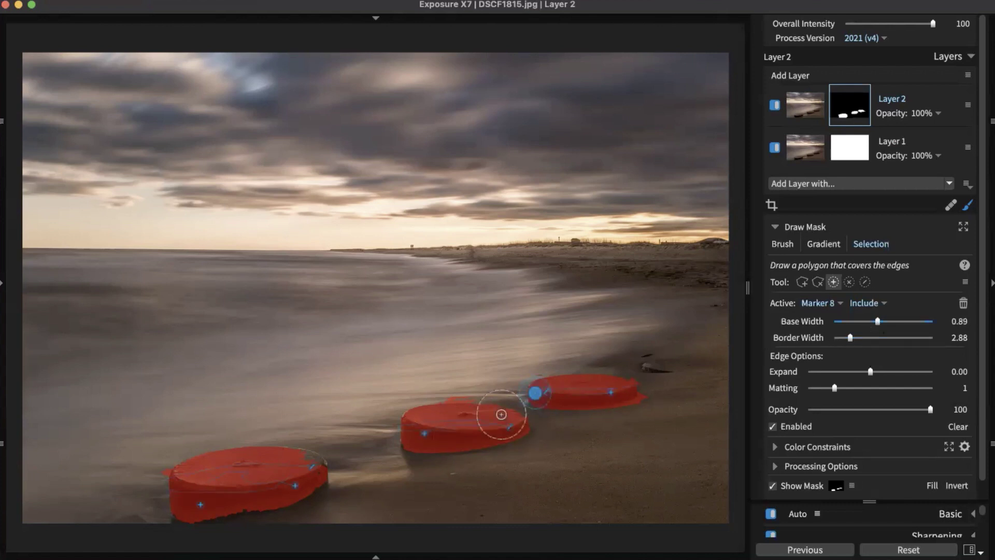
# Place exclude markers with base width 1.15 and border width 4.65 above the middle piling and around the farthest piling's shoreward end.
pyautogui.click(849, 281)
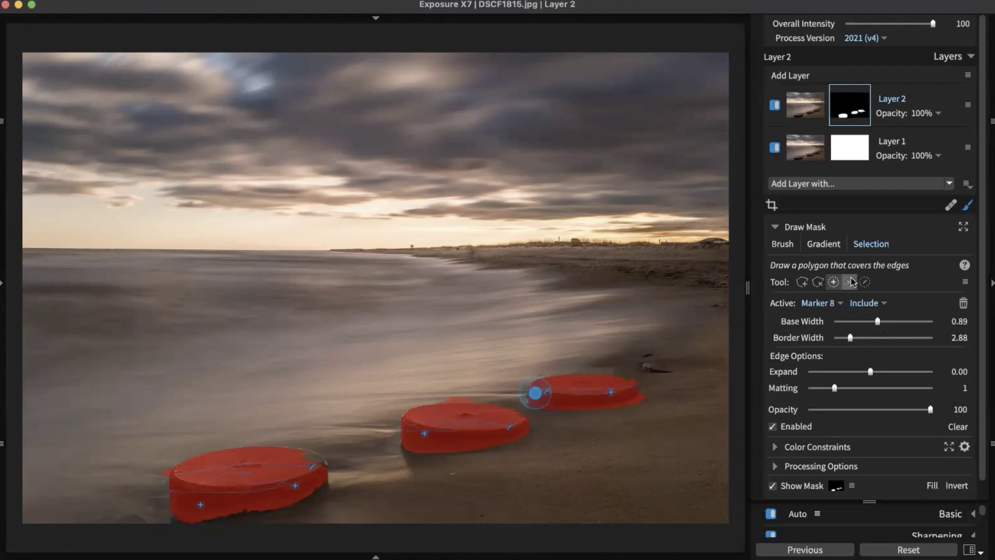
pyautogui.click(459, 392)
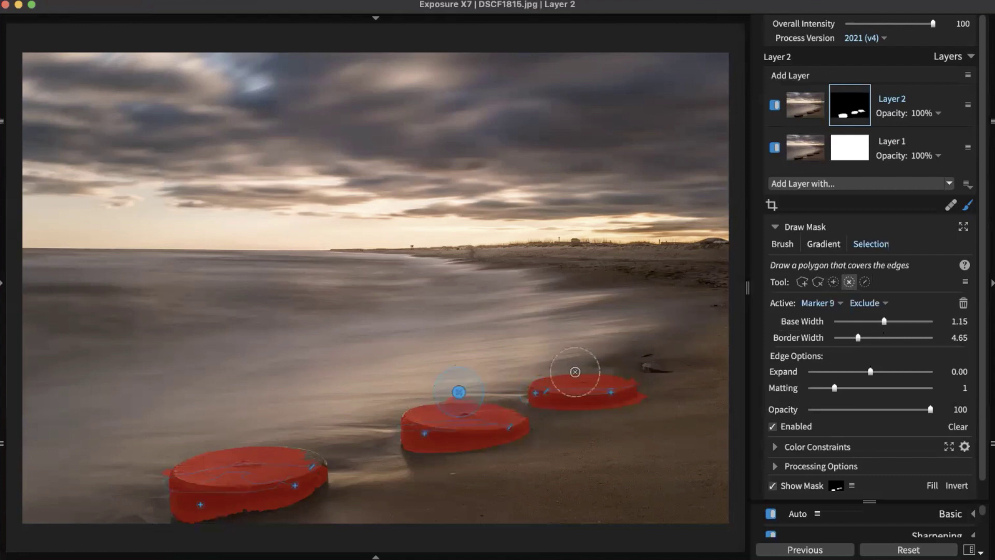
pyautogui.click(647, 399)
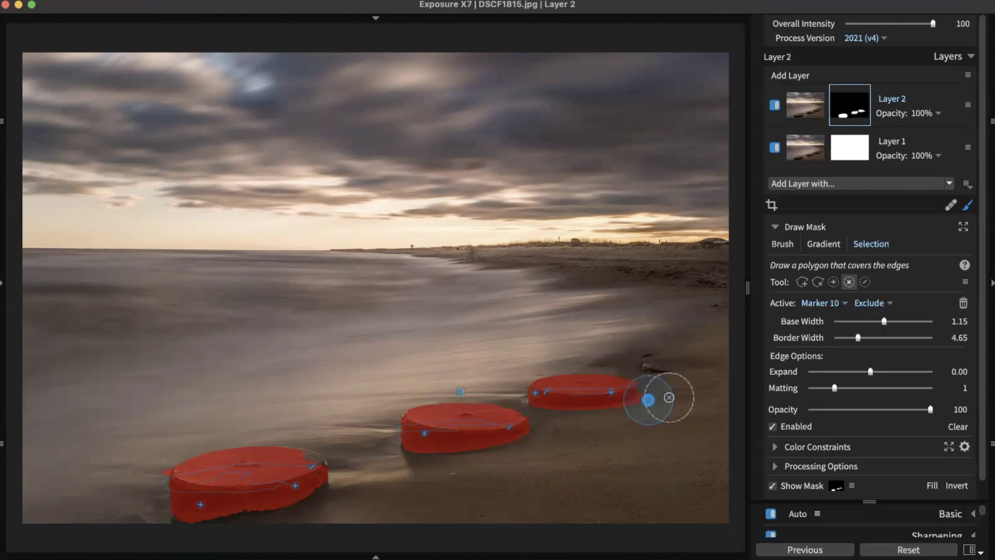
pyautogui.click(631, 372)
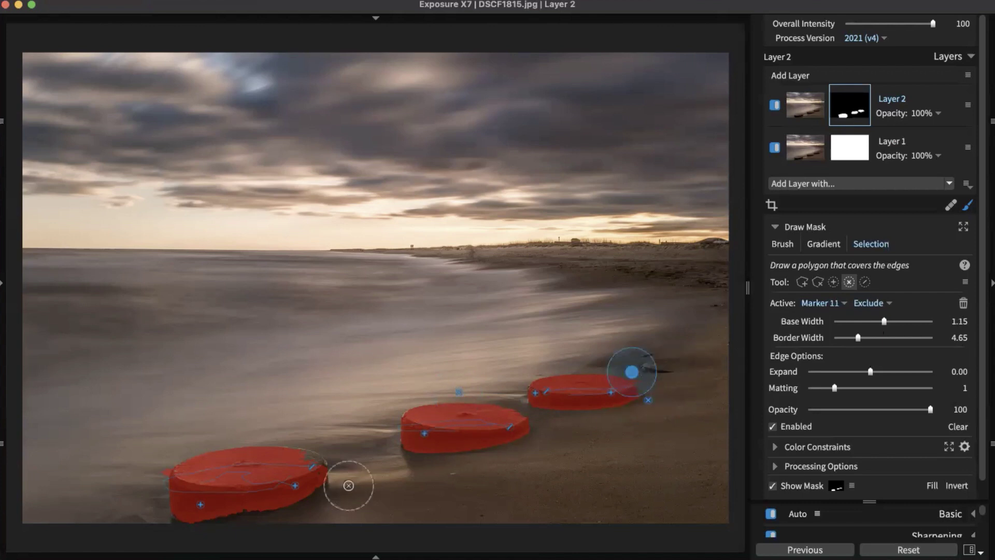
# Paint an include marker down the nearest piling's right end and place an exclude marker off its left edge with base width 2.80, border width 2.85.
pyautogui.click(833, 281)
pyautogui.moveTo(307, 458); pyautogui.dragTo(315, 483)
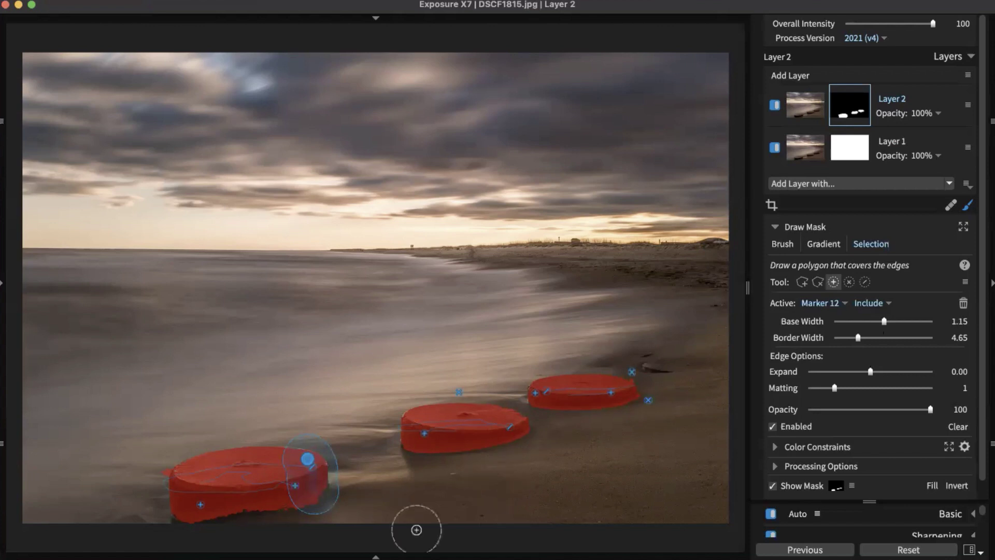
pyautogui.click(849, 282)
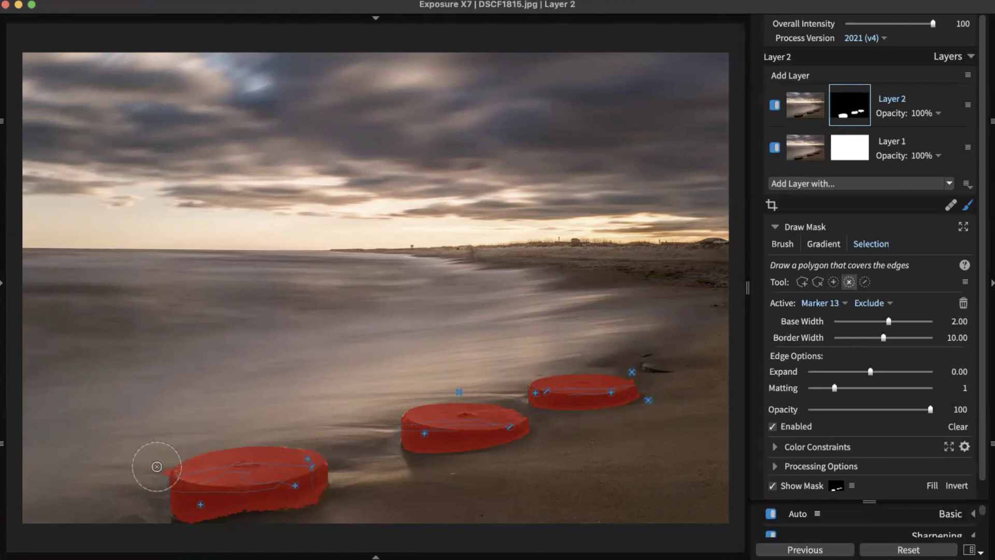
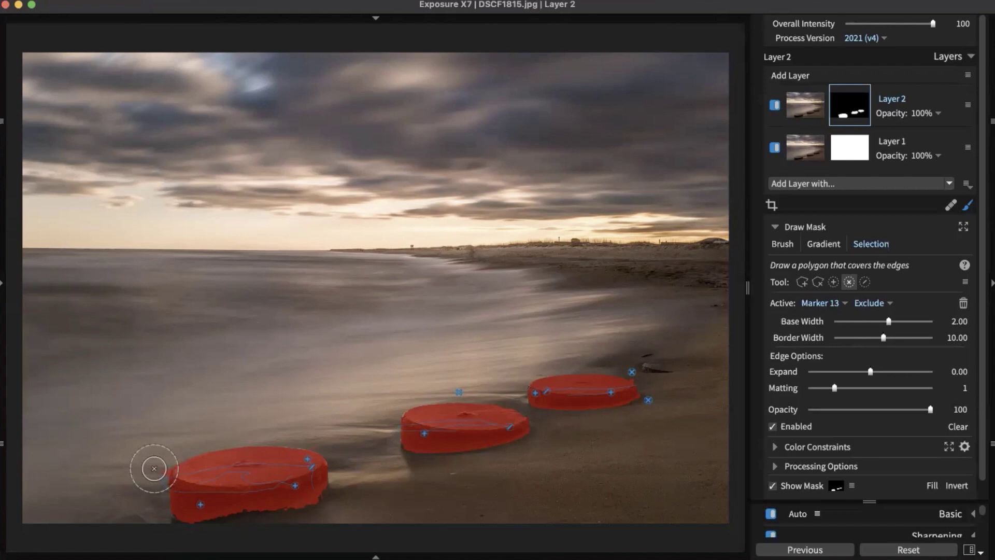
pyautogui.click(154, 468)
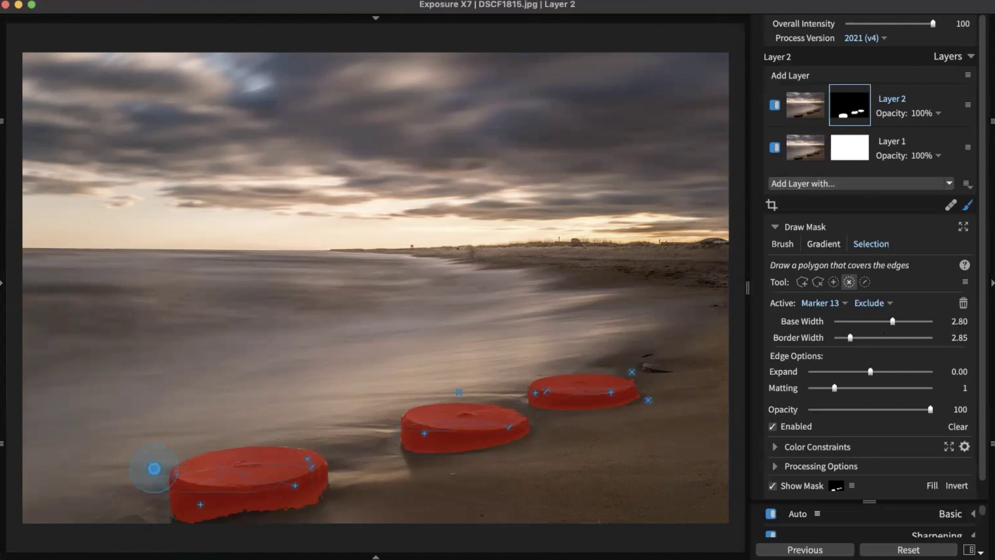
# Finish drawing Layer 2's mask and open the layer's Basic adjustments.
pyautogui.click(968, 207)
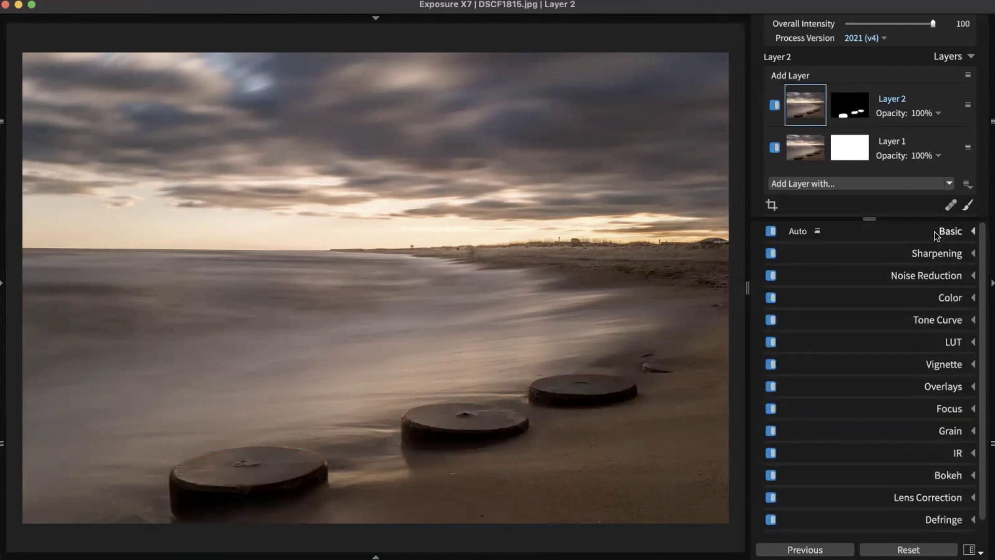
pyautogui.click(944, 231)
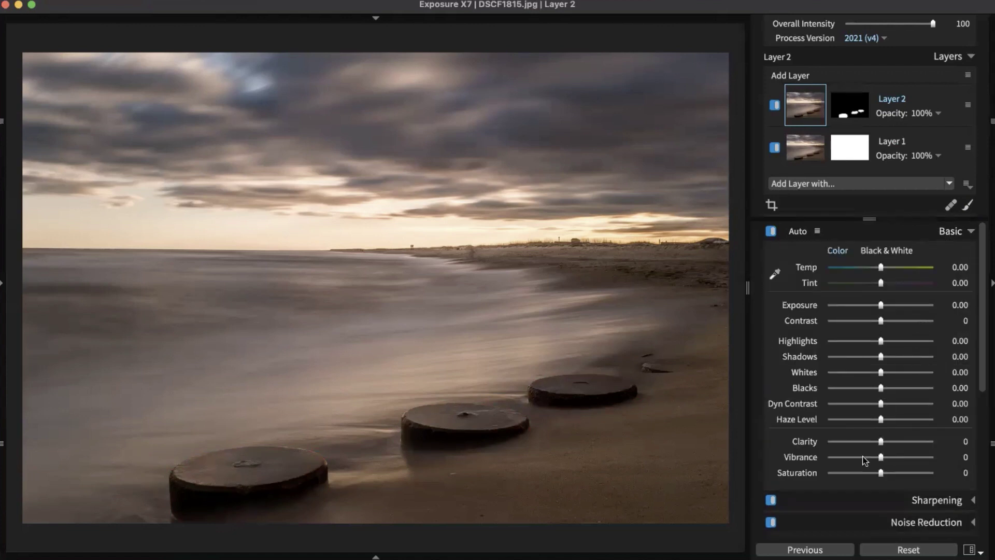
pyautogui.moveTo(878, 404); pyautogui.dragTo(903, 404)
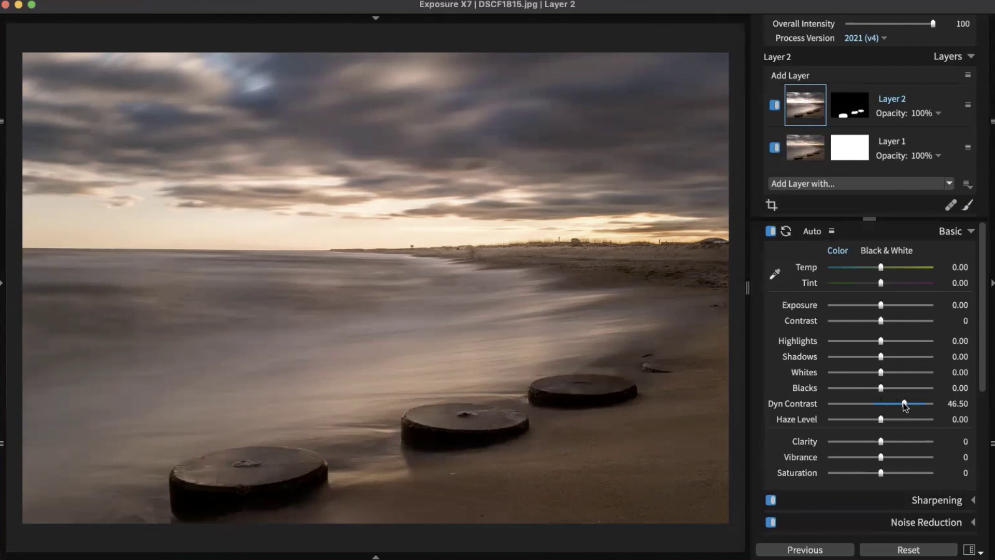
pyautogui.doubleClick(901, 403)
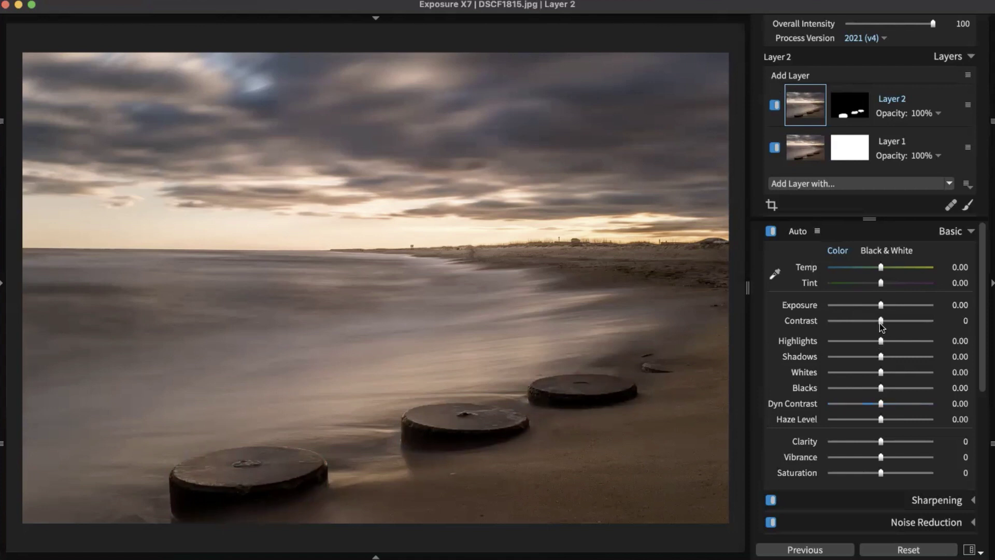
pyautogui.click(931, 318)
pyautogui.moveTo(927, 315)
pyautogui.mouseDown()
pyautogui.moveTo(837, 326)
pyautogui.moveTo(920, 324)
pyautogui.mouseUp()
pyautogui.doubleClick(919, 321)
# Set Layer 2's Dyn Contrast to 64.33, Haze Level to -7.01 and Contrast to 12 for the masked pilings.
pyautogui.moveTo(882, 403); pyautogui.dragTo(915, 403)
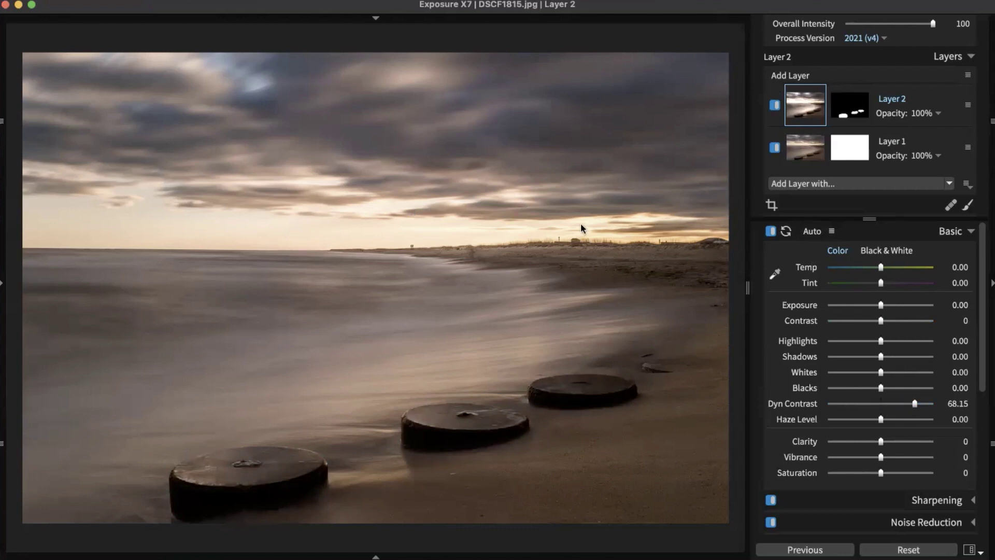
pyautogui.moveTo(915, 403)
pyautogui.mouseDown()
pyautogui.moveTo(891, 404)
pyautogui.moveTo(909, 406)
pyautogui.mouseUp()
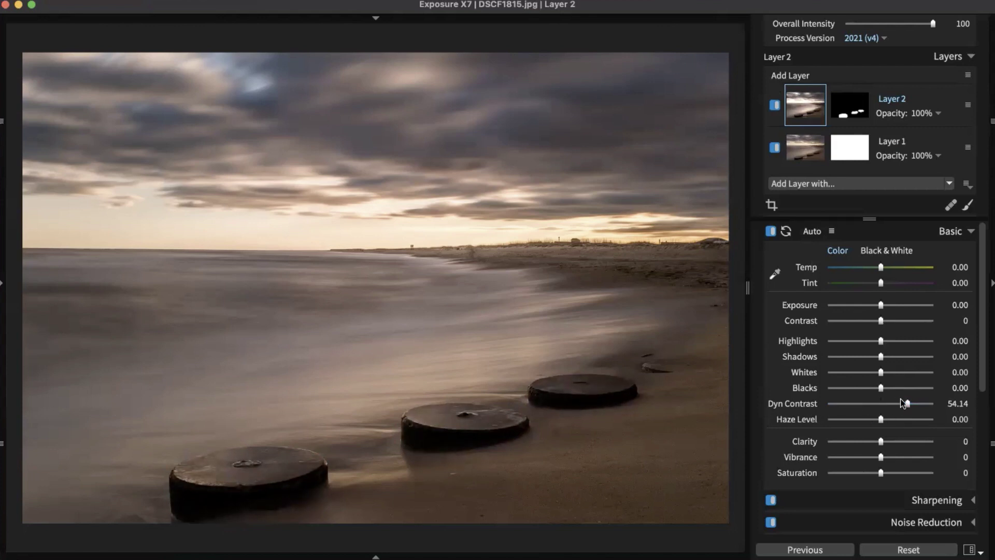
pyautogui.moveTo(910, 403); pyautogui.dragTo(876, 421)
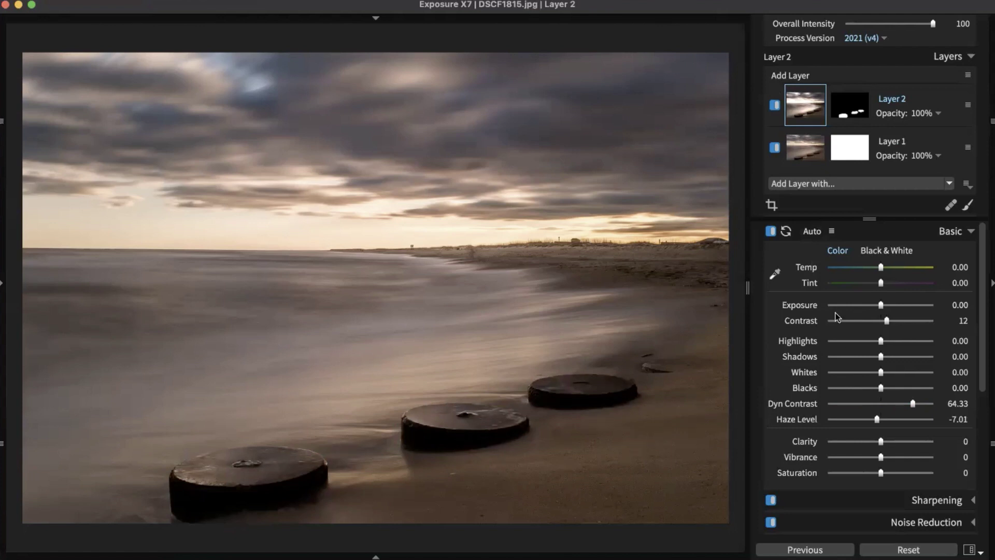
# Add a third layer and apply the Darken Sky preset from Graduated Filters to it.
pyautogui.click(807, 79)
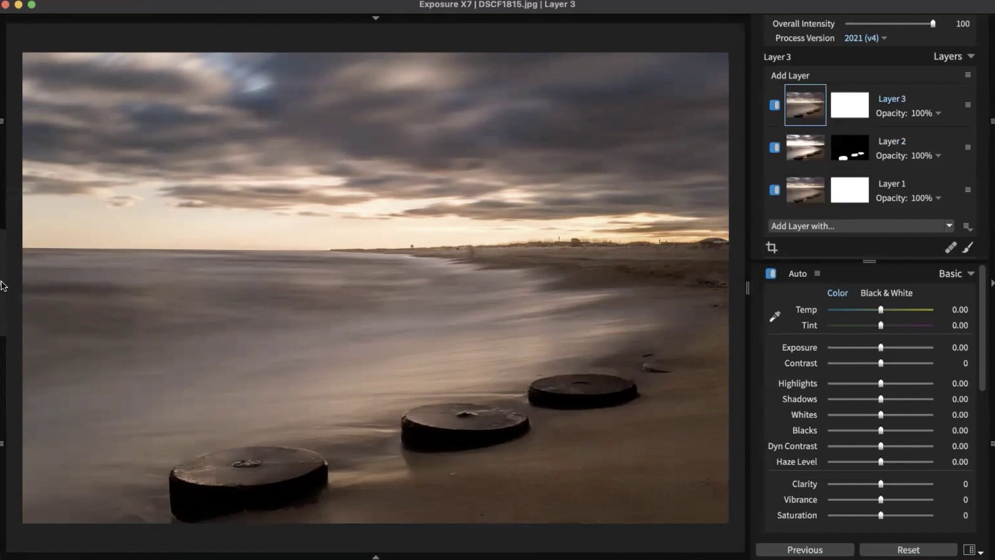
pyautogui.moveTo(3, 282)
pyautogui.click(46, 473)
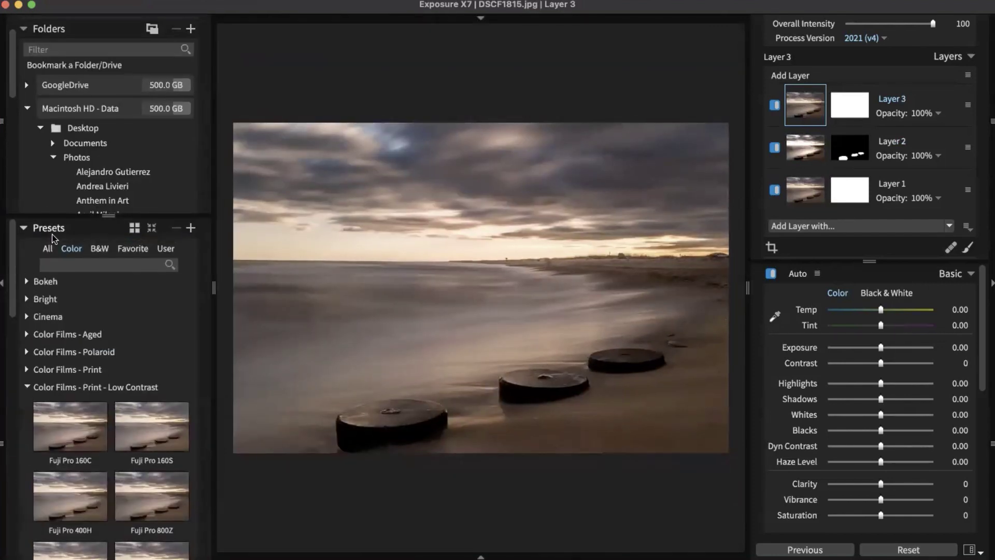
pyautogui.click(86, 386)
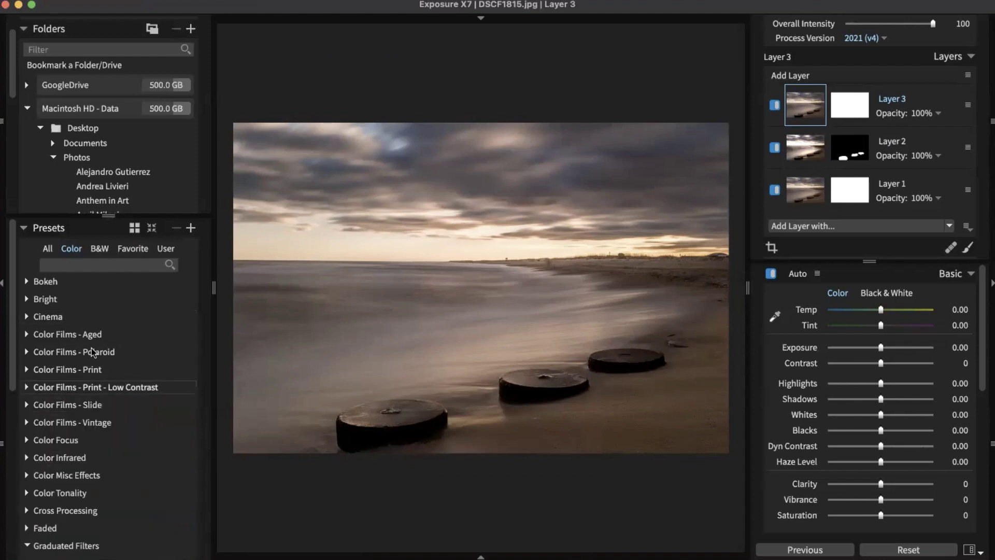
pyautogui.click(63, 542)
pyautogui.scroll(-1, 85, 352)
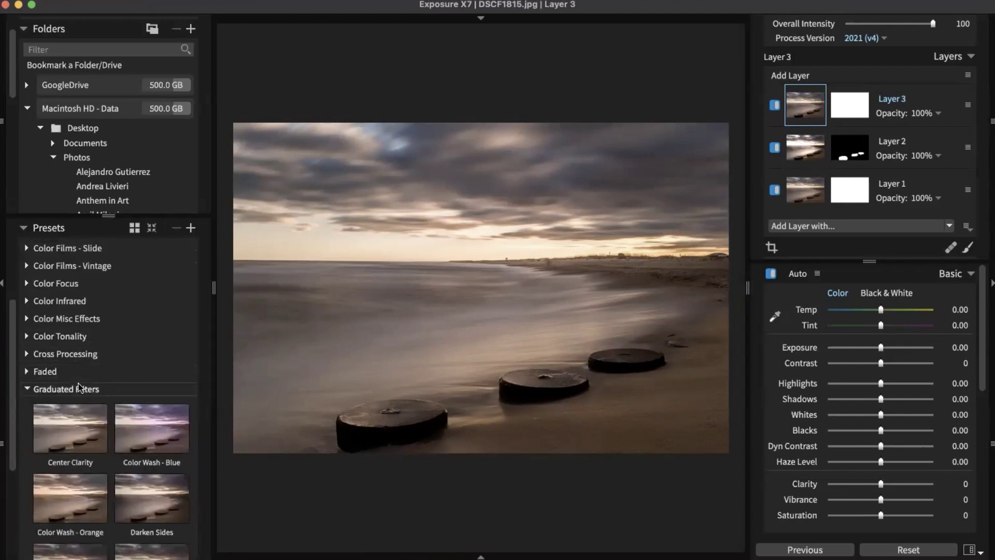
pyautogui.scroll(-4, 78, 389)
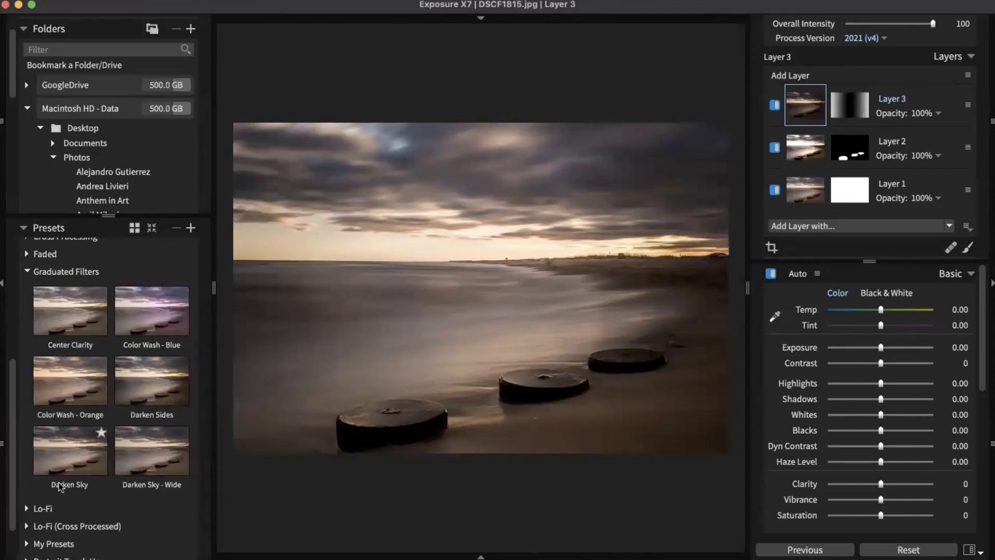
pyautogui.click(71, 456)
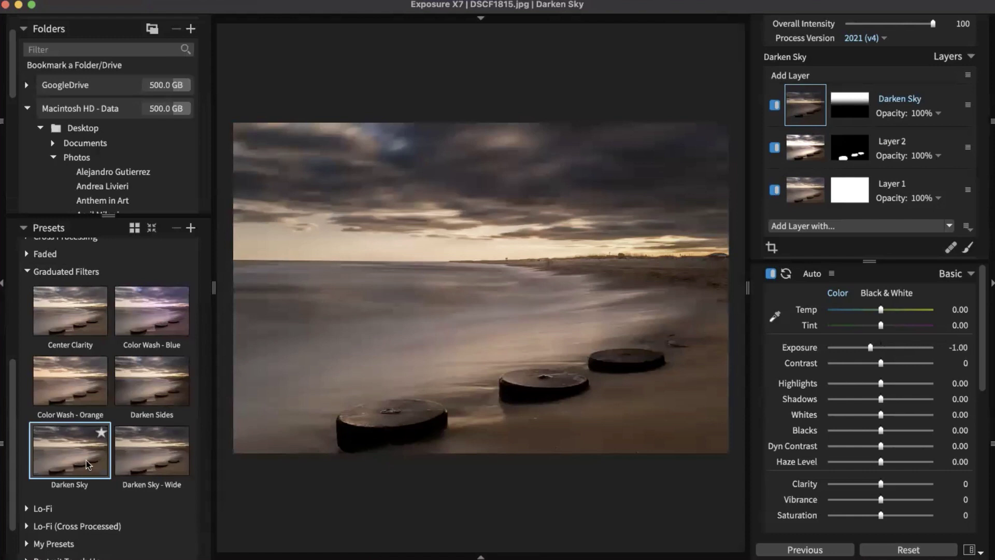
pyautogui.scroll(1, 154, 431)
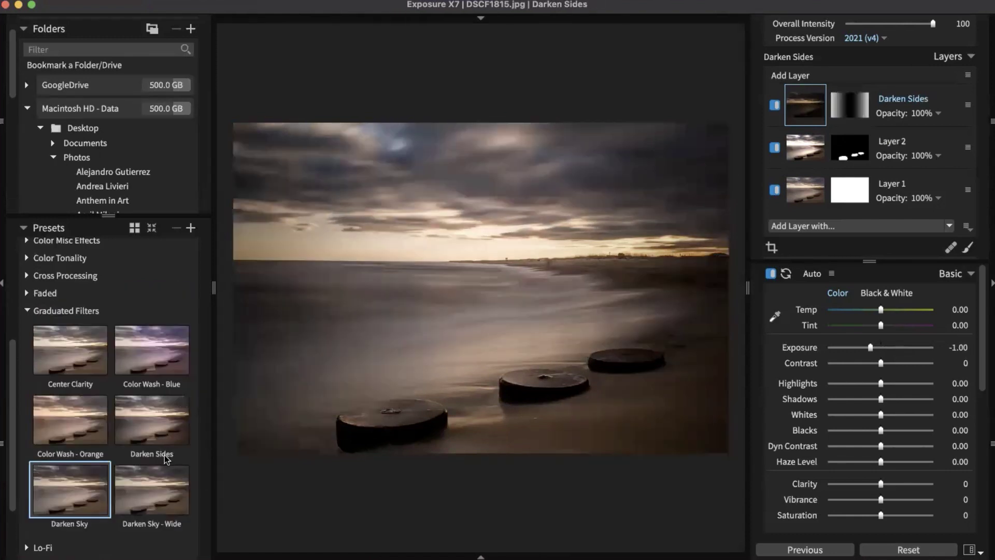
pyautogui.click(2, 282)
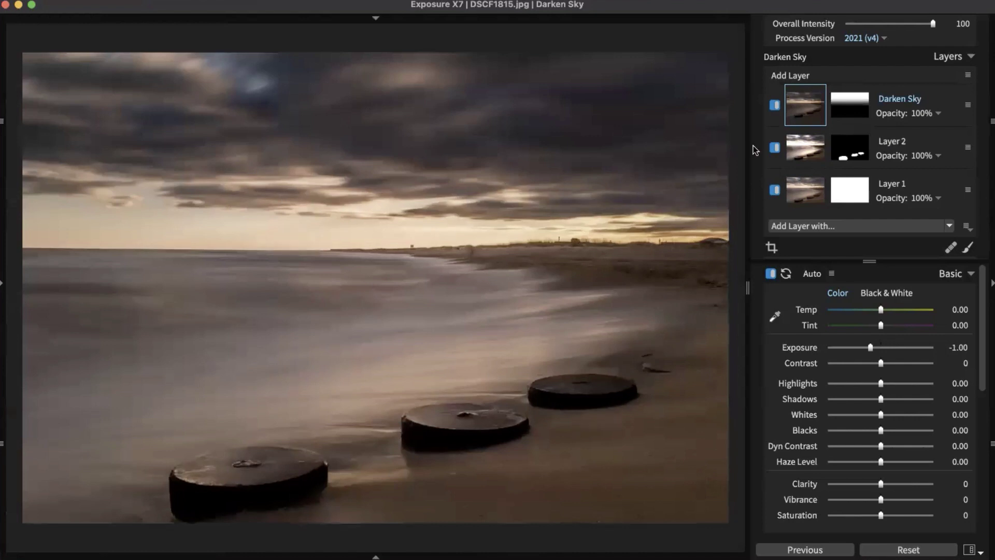
# Raise the Darken Sky layer's Exposure to 0.41.
pyautogui.click(848, 113)
pyautogui.click(809, 107)
pyautogui.click(956, 273)
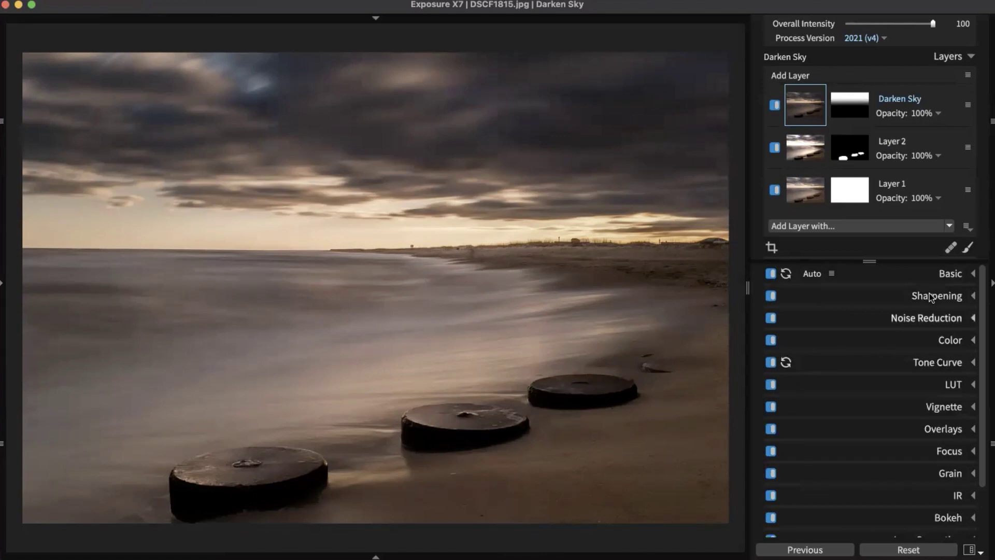
pyautogui.click(944, 273)
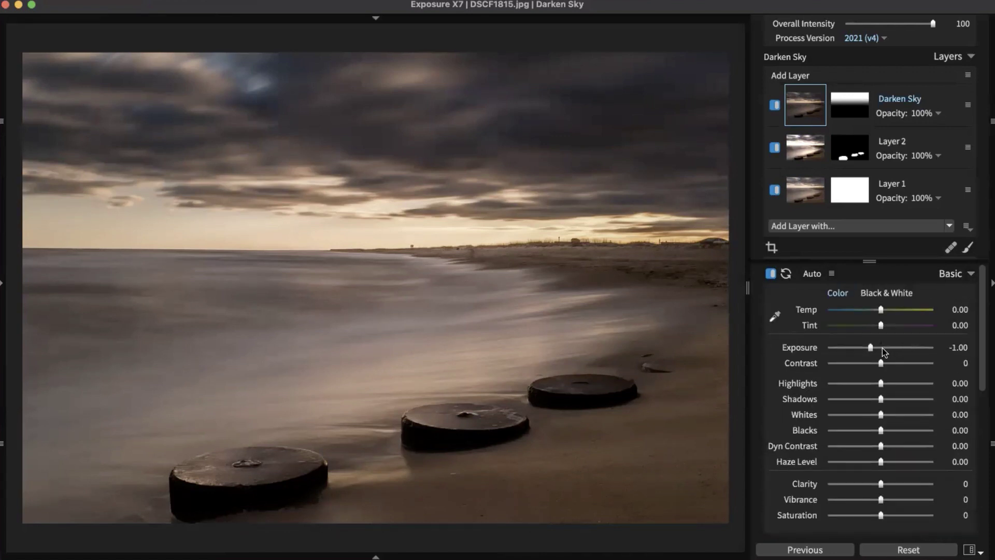
pyautogui.moveTo(882, 348); pyautogui.dragTo(886, 350)
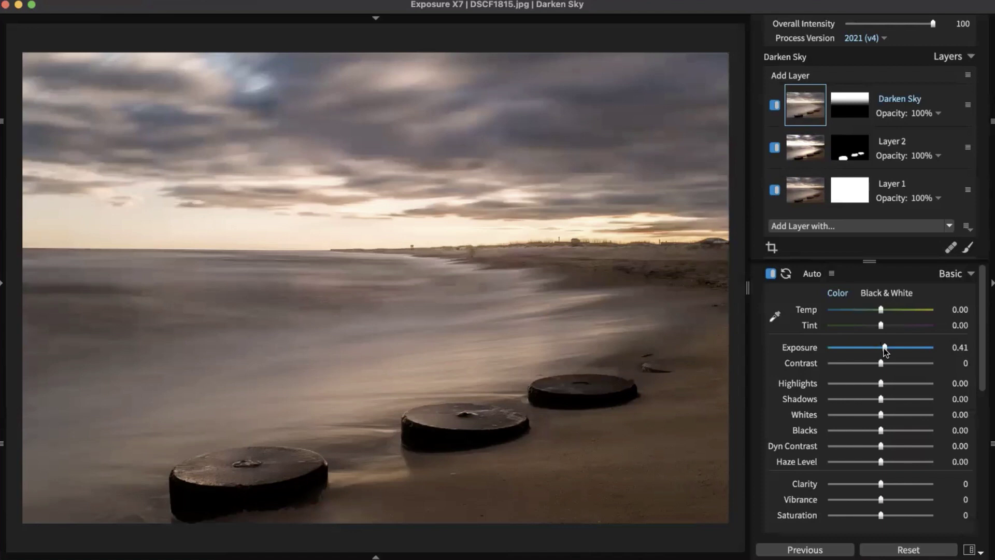
# Examine the Darken Sky layer's tone curve and split toning settings, and compare the photo with the layer off and on.
pyautogui.click(944, 277)
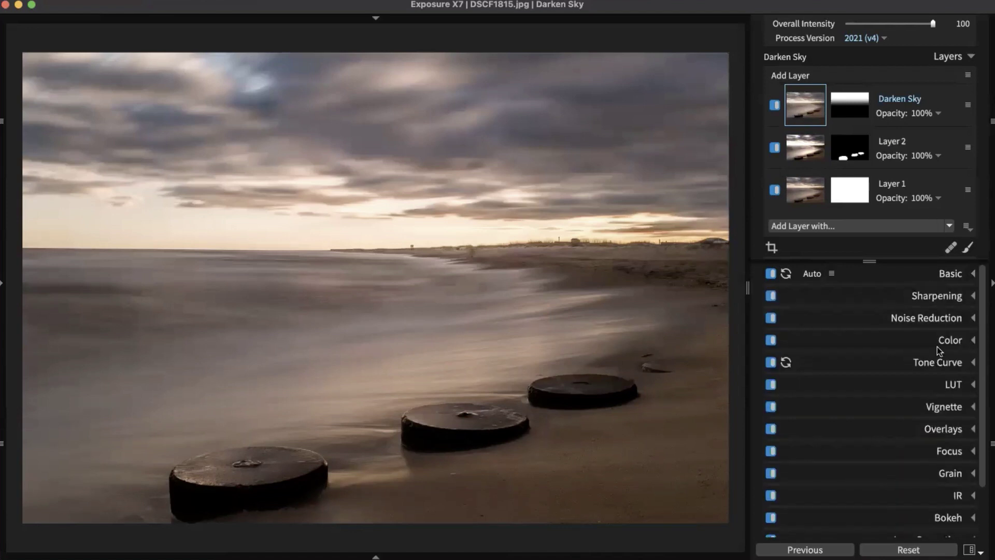
pyautogui.click(922, 362)
pyautogui.scroll(-5, 923, 362)
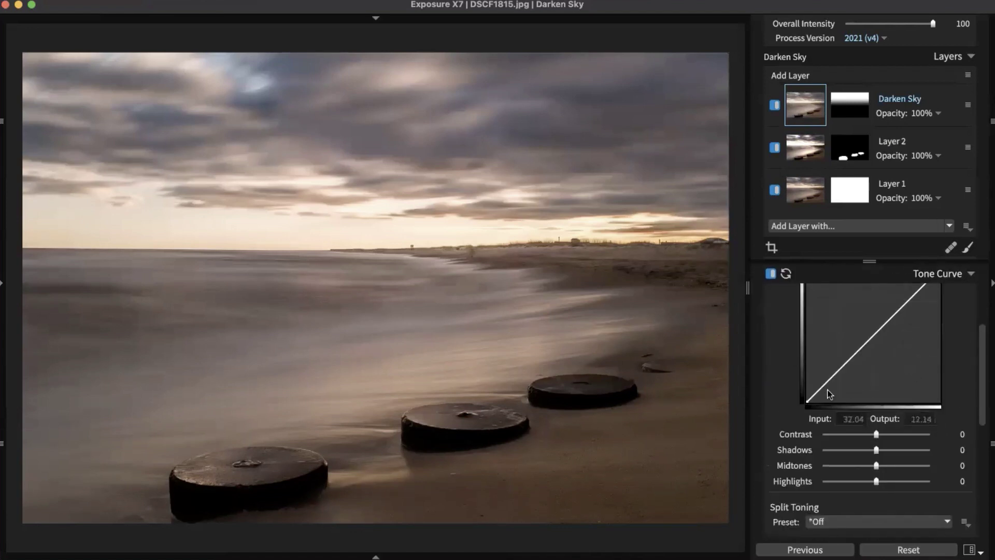
pyautogui.scroll(4, 976, 409)
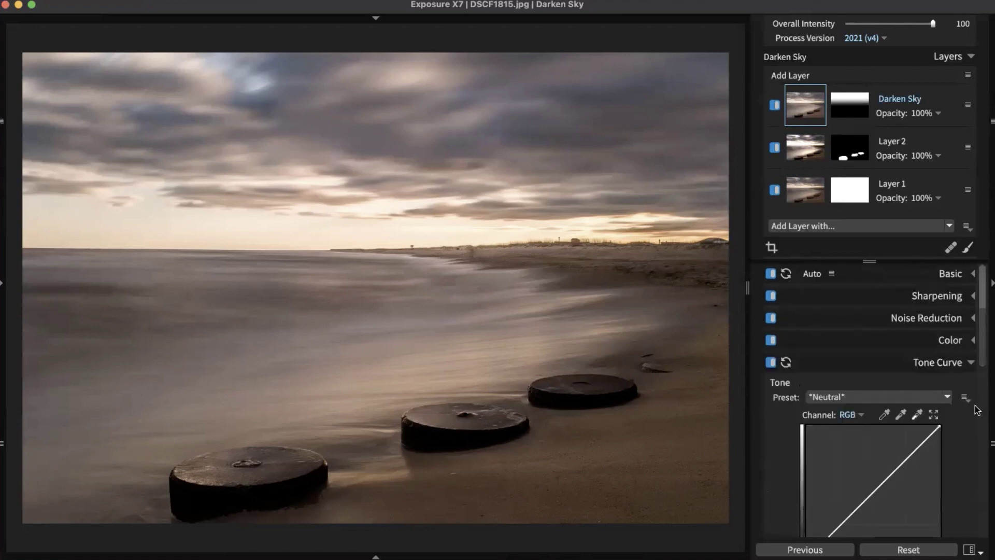
pyautogui.scroll(-4, 976, 410)
pyautogui.scroll(-3, 977, 410)
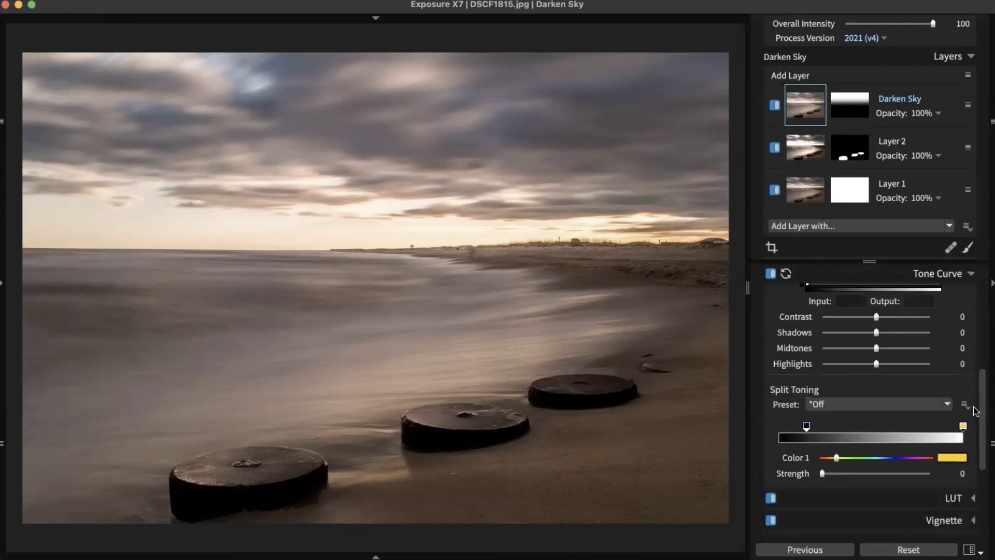
pyautogui.scroll(4, 975, 411)
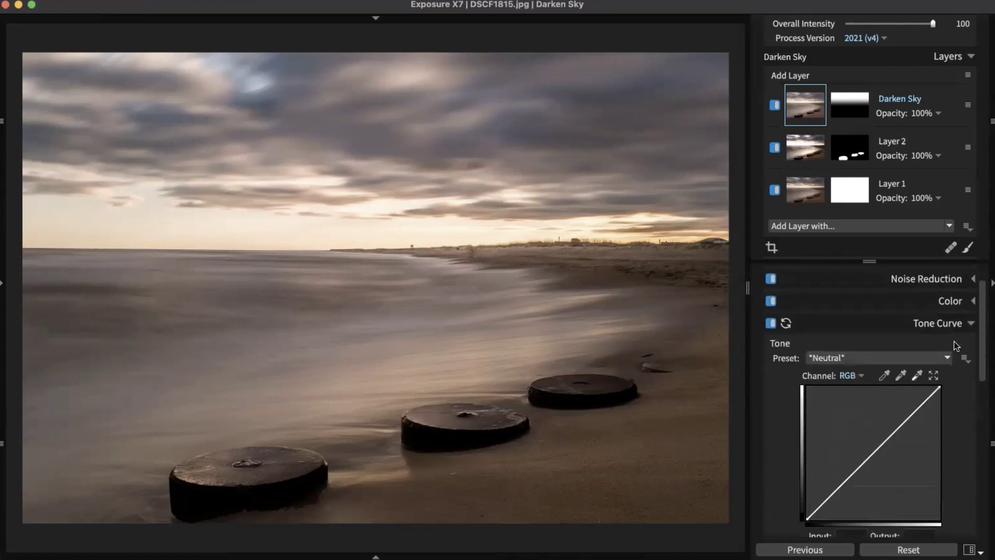
pyautogui.click(950, 320)
pyautogui.scroll(2, 884, 356)
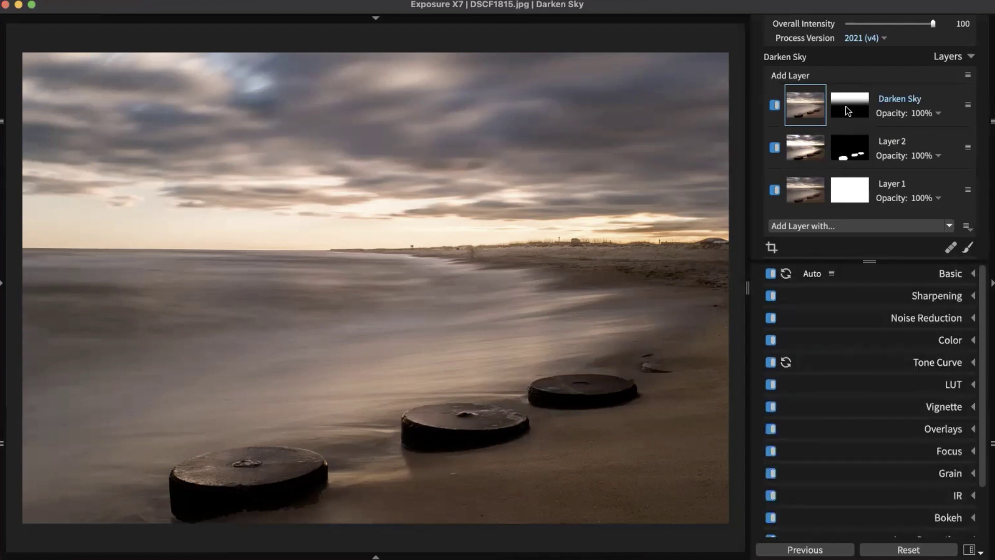
pyautogui.click(775, 105)
pyautogui.click(775, 105)
# Brush the Darken Sky layer's mask over the water beyond the pilings with a size 39 brush, Feather 100 and Flow 10.
pyautogui.click(854, 104)
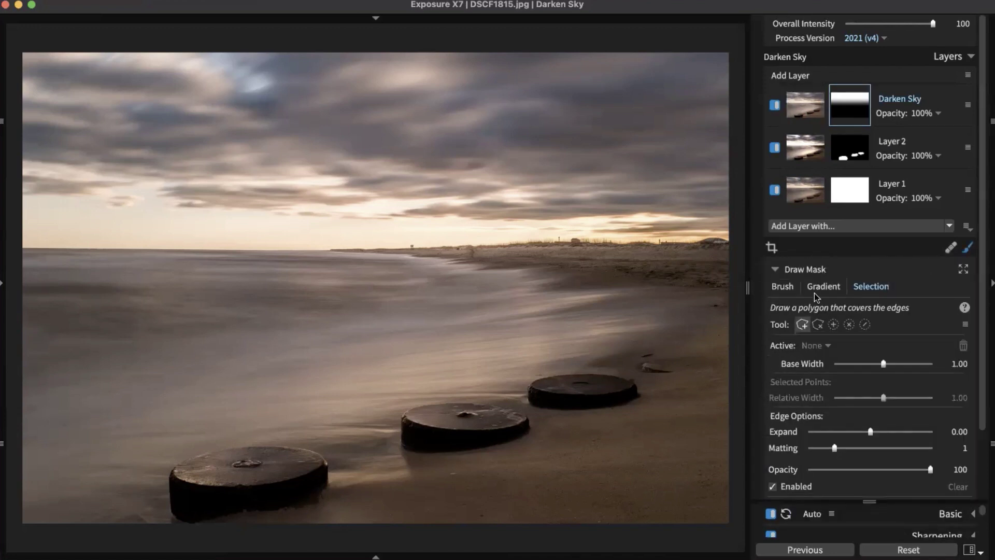
pyautogui.click(782, 287)
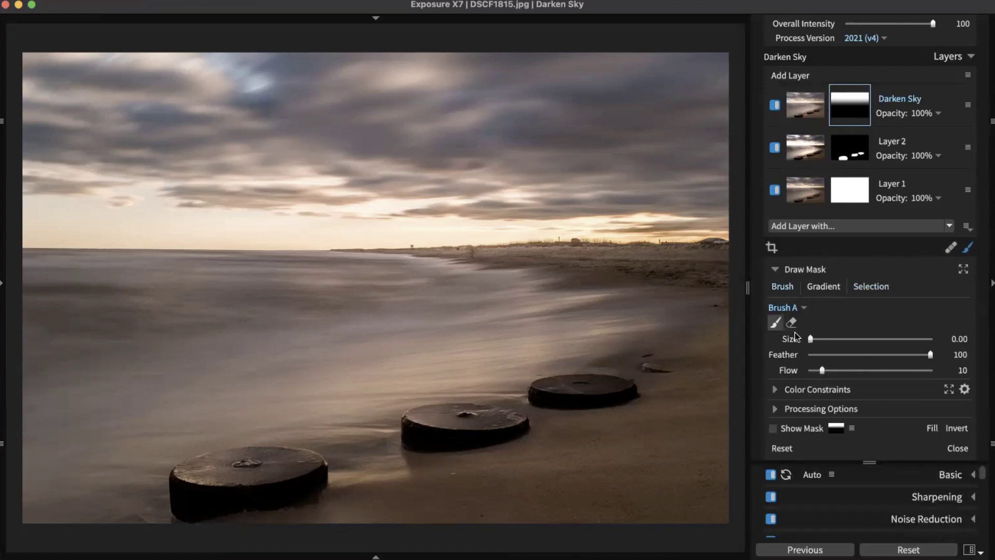
pyautogui.press(']')
pyautogui.press(']')
pyautogui.press(']')
pyautogui.press(']')
pyautogui.press(']')
pyautogui.press(']')
pyautogui.press(']')
pyautogui.press(']')
pyautogui.press(']')
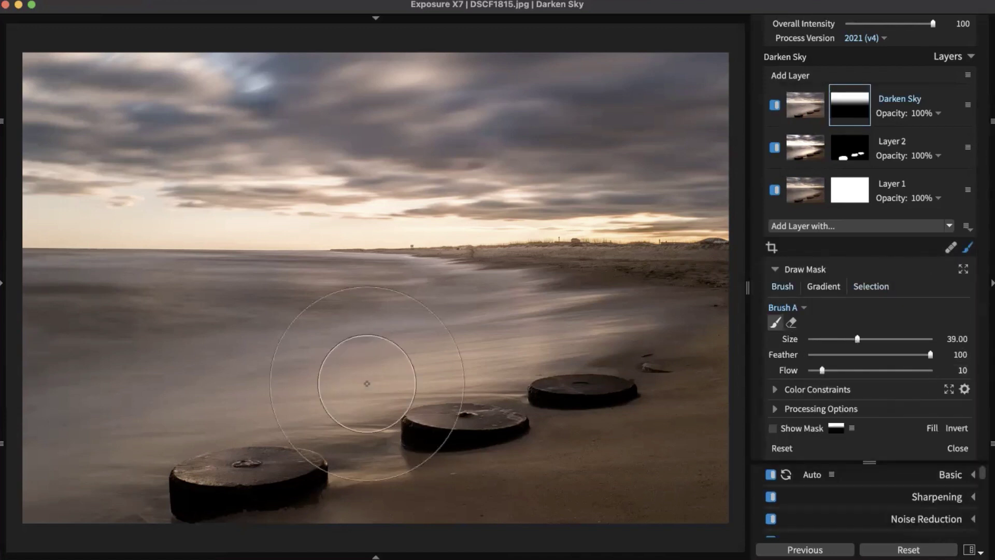
pyautogui.press('[')
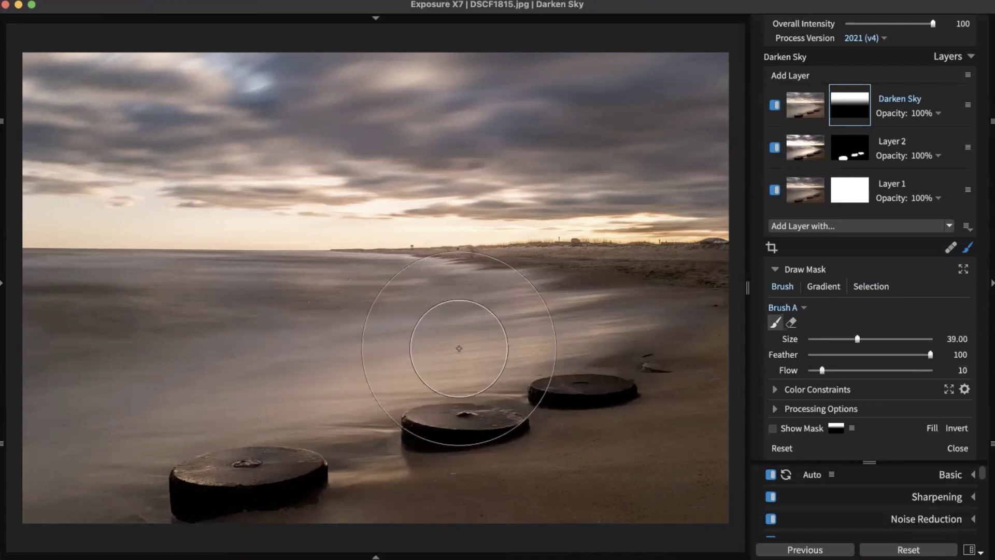
pyautogui.moveTo(474, 304)
pyautogui.mouseDown()
pyautogui.moveTo(444, 300)
pyautogui.moveTo(195, 378)
pyautogui.mouseUp()
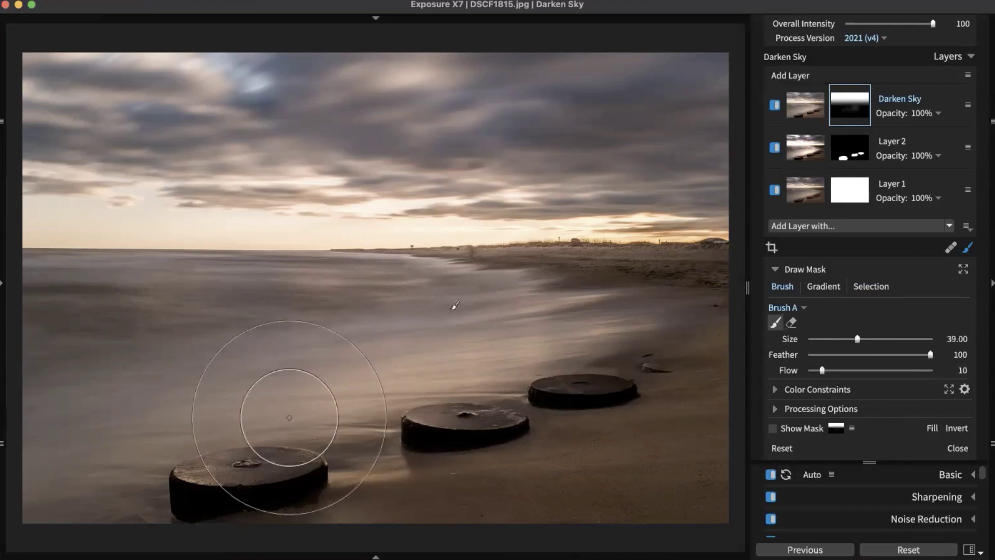
# Extend the Darken Sky mask along the water near the pilings with smaller brushes, going down to size 15.
pyautogui.press('[')
pyautogui.press('[')
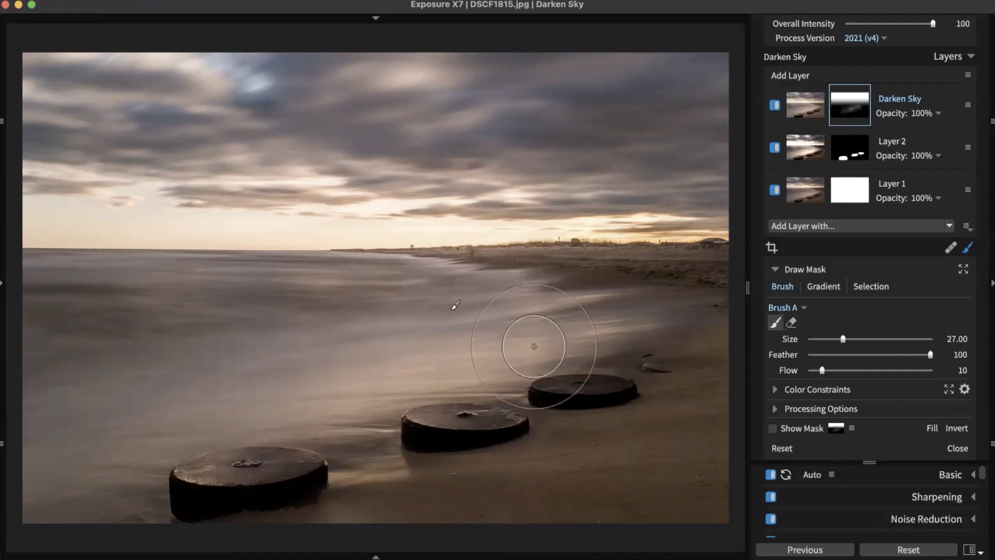
pyautogui.press('[')
pyautogui.press('[')
pyautogui.press('[')
pyautogui.press(']')
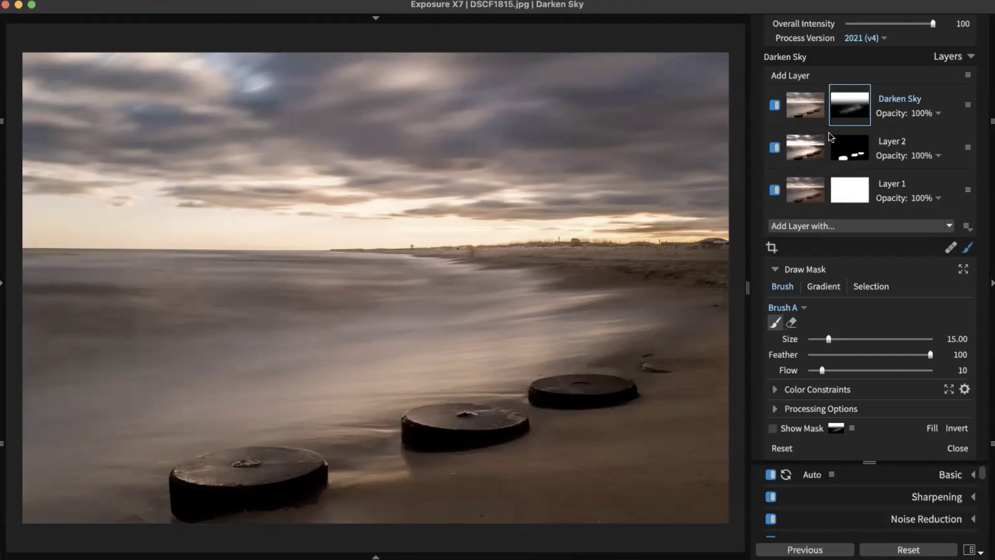
# Compare the photo with the brushed Darken Sky layer off and on.
pyautogui.click(813, 109)
pyautogui.click(775, 105)
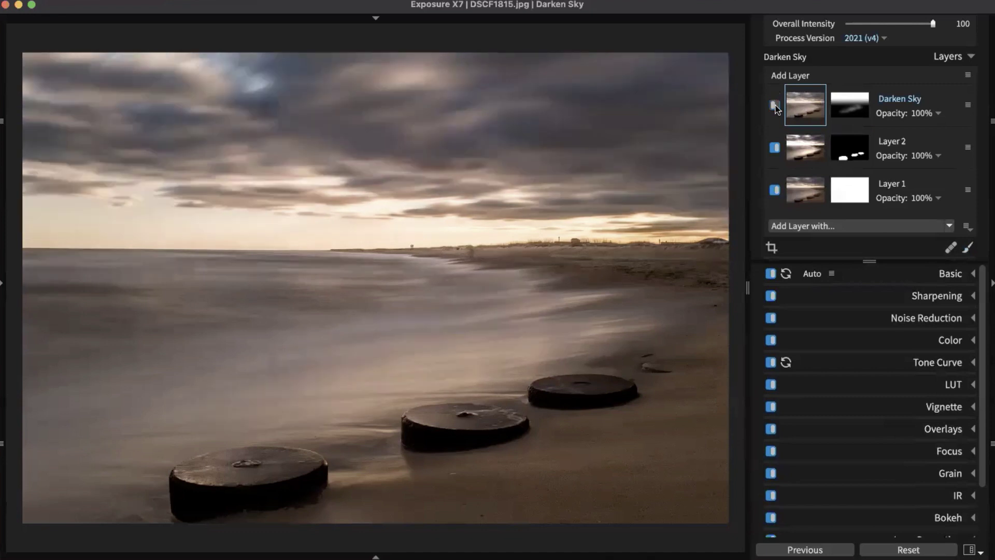
pyautogui.click(775, 105)
pyautogui.click(774, 105)
pyautogui.click(775, 106)
pyautogui.click(775, 105)
pyautogui.click(775, 105)
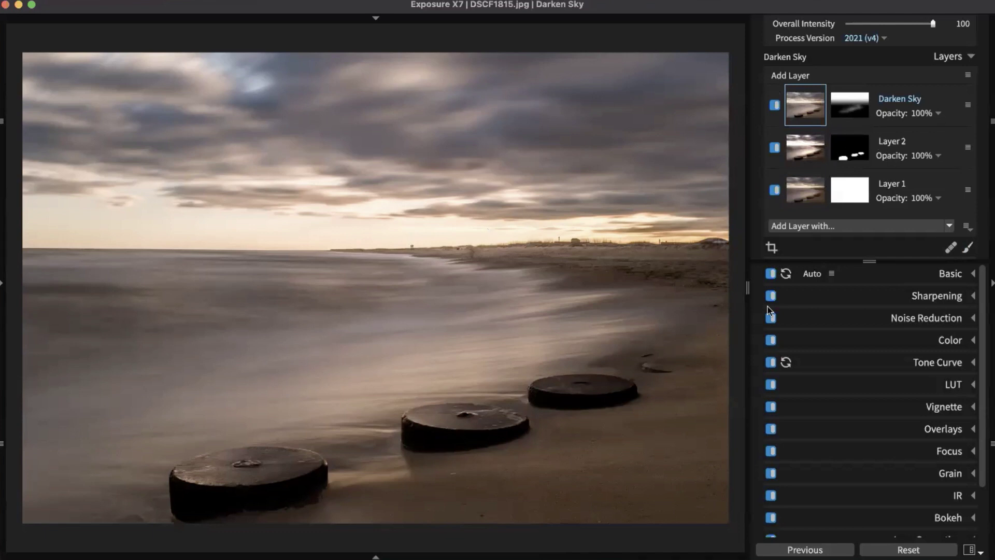
# Lower the Darken Sky layer's Highlights slightly and set its Whites to 8.28.
pyautogui.click(958, 274)
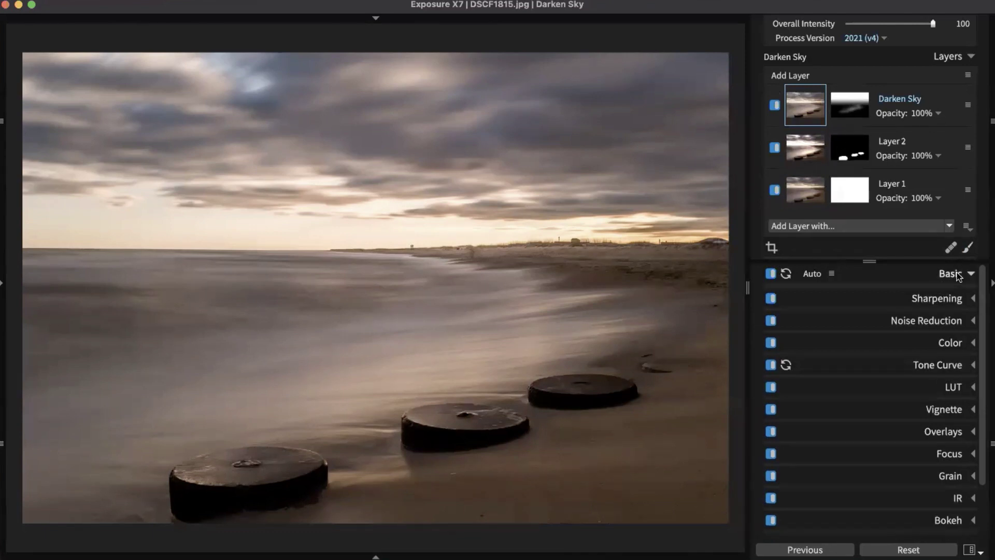
pyautogui.scroll(-3, 989, 334)
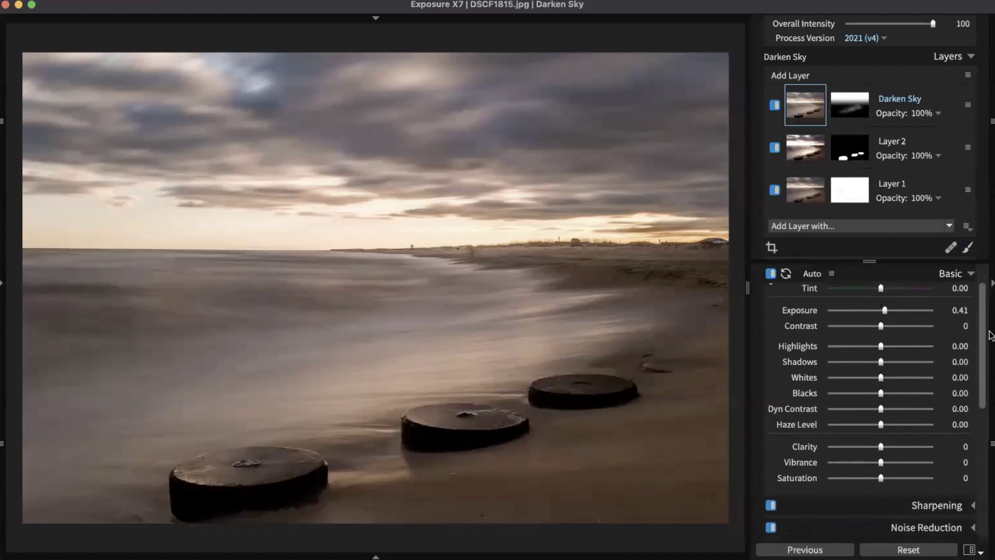
pyautogui.rightClick(989, 351)
pyautogui.click(988, 347)
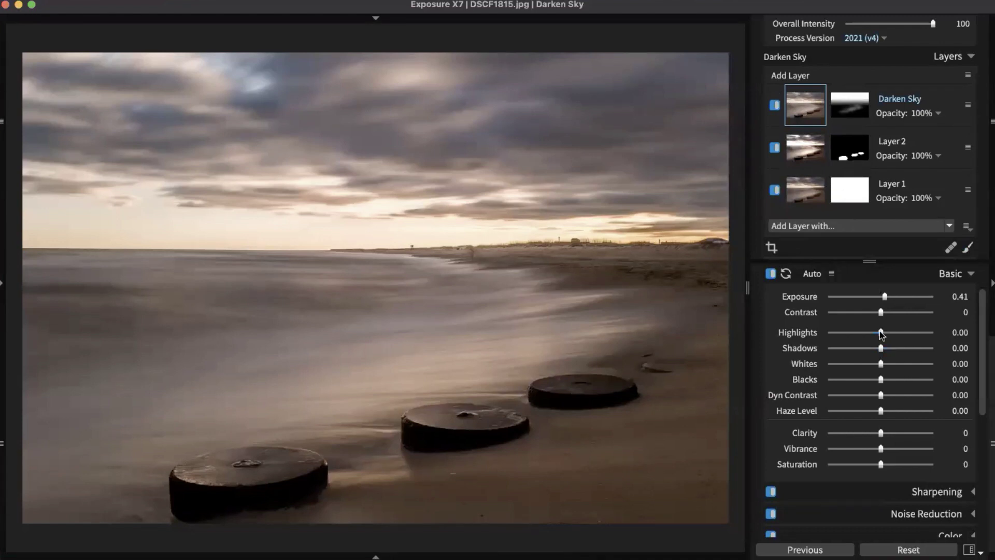
pyautogui.moveTo(881, 333); pyautogui.dragTo(885, 368)
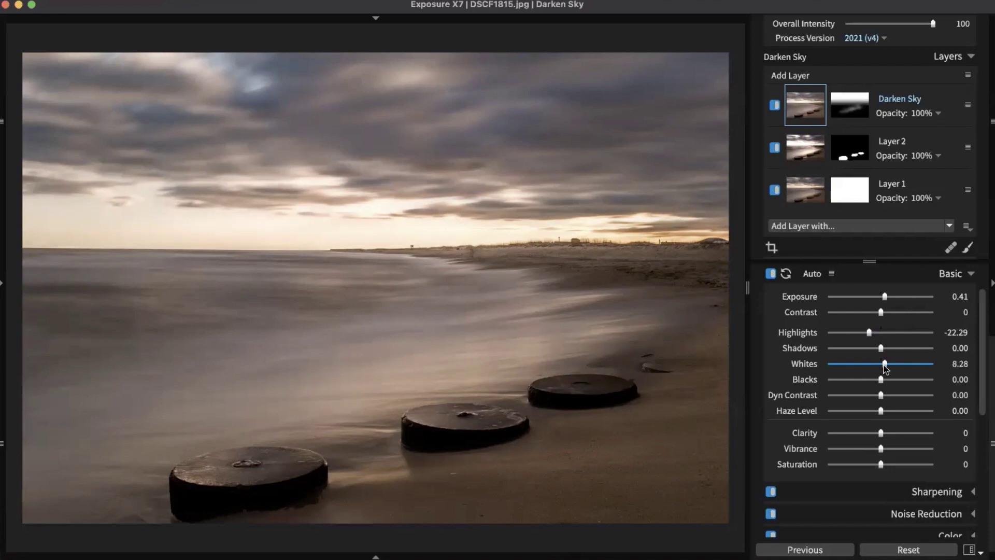
pyautogui.moveTo(868, 333)
pyautogui.mouseDown()
pyautogui.moveTo(851, 334)
pyautogui.moveTo(909, 347)
pyautogui.moveTo(879, 349)
pyautogui.mouseUp()
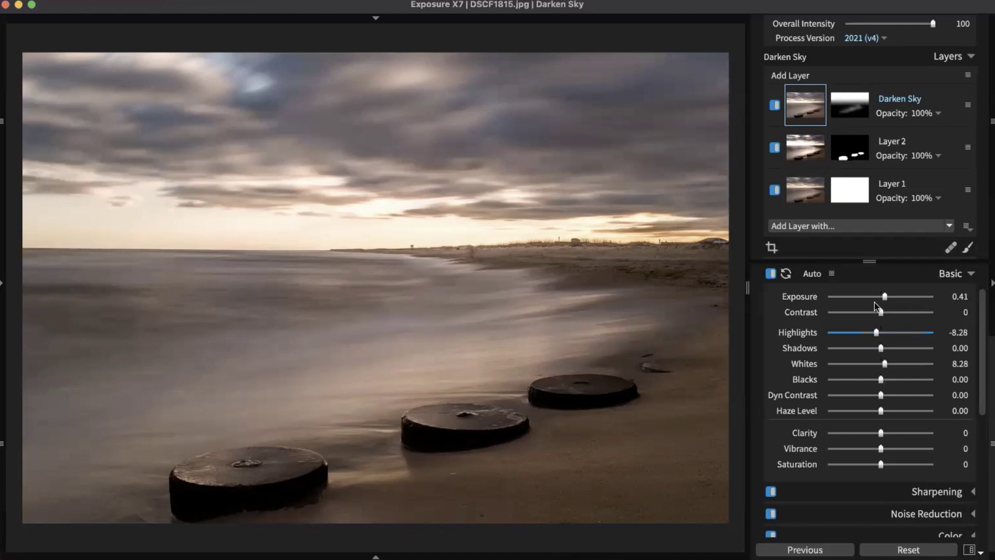
pyautogui.moveTo(876, 332); pyautogui.dragTo(874, 332)
pyautogui.click(958, 274)
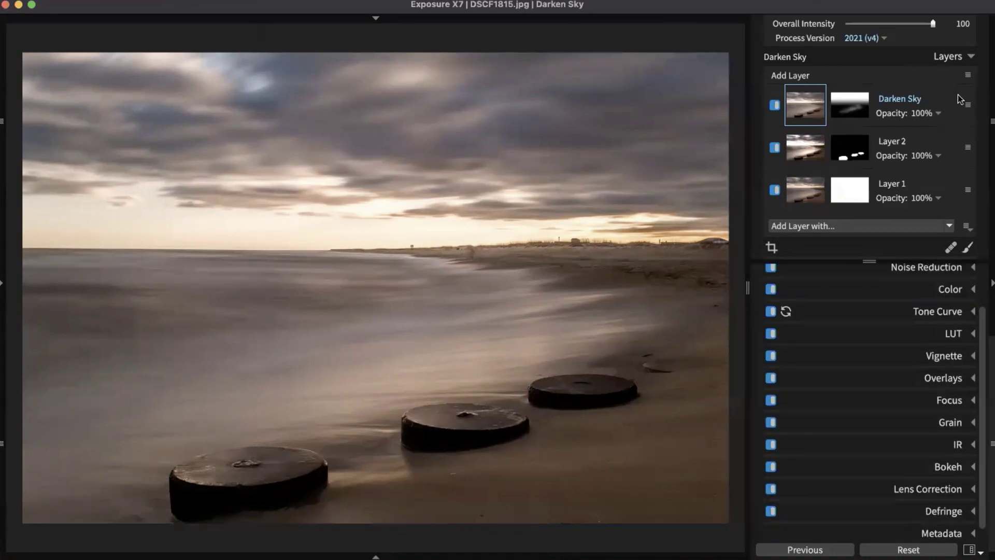
# Reduce the Darken Sky layer's opacity to 79%.
pyautogui.click(931, 114)
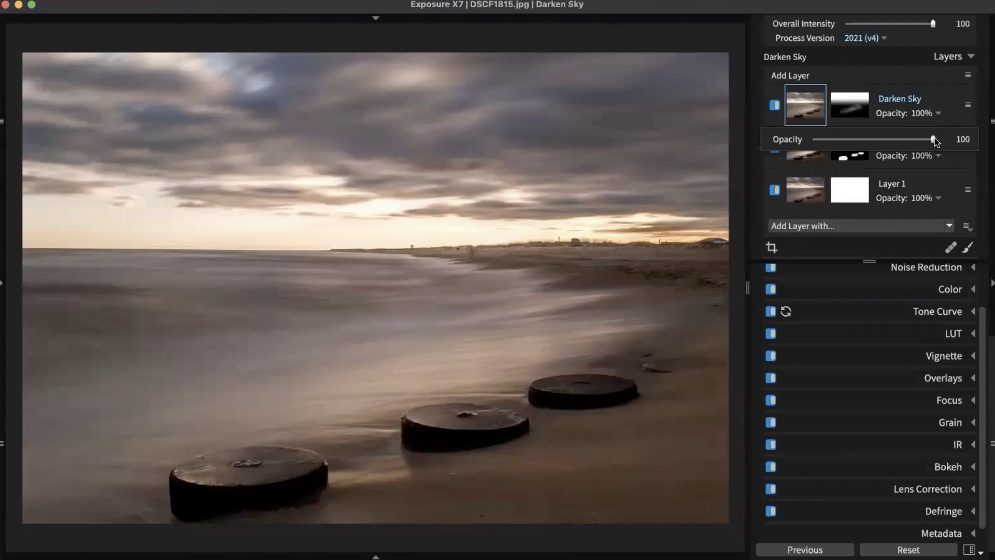
pyautogui.moveTo(932, 138); pyautogui.dragTo(906, 147)
pyautogui.moveTo(906, 150)
pyautogui.mouseDown()
pyautogui.moveTo(880, 148)
pyautogui.moveTo(908, 139)
pyautogui.mouseUp()
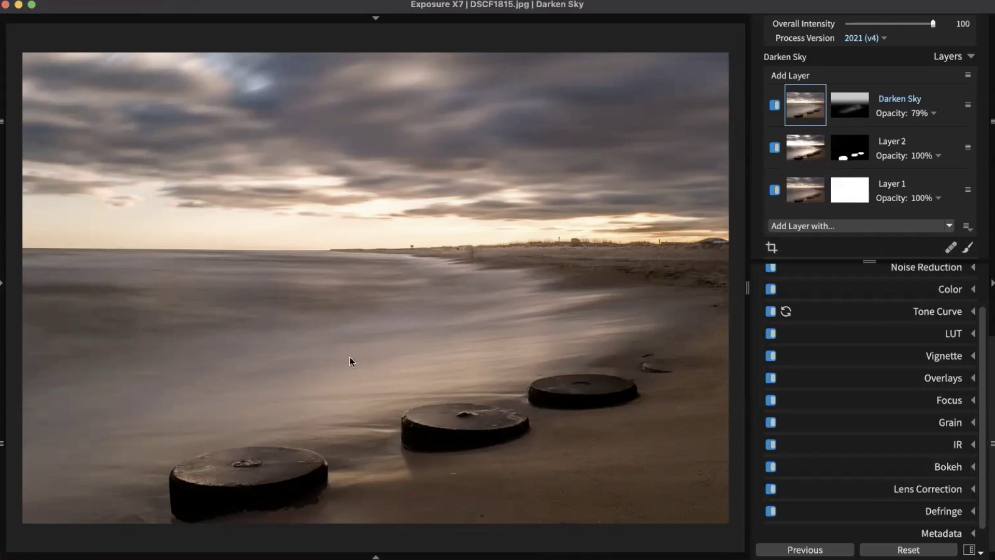
# Open the portrait IMG_4760 copy.jpg from the photographer's folder under Photos.
pyautogui.click(2, 284)
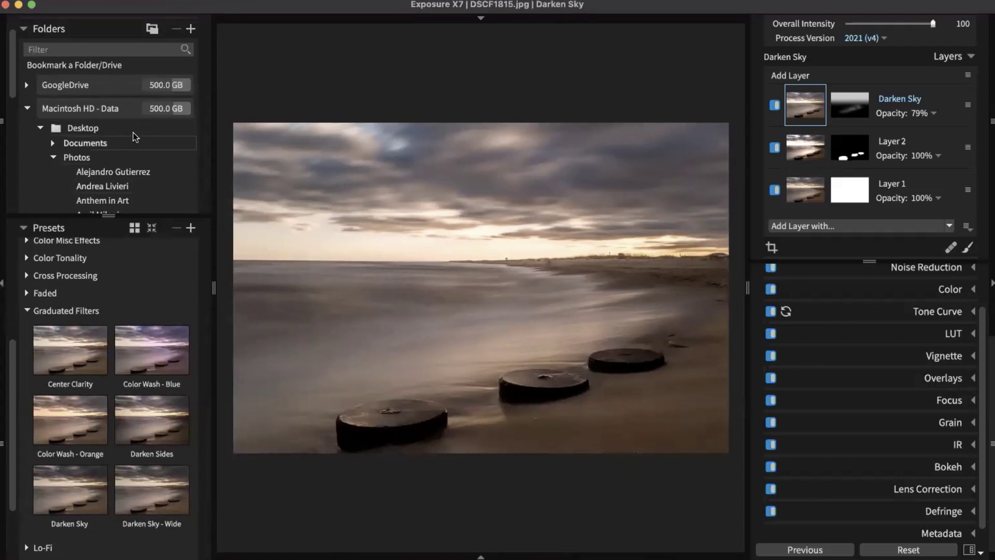
pyautogui.scroll(-5, 108, 171)
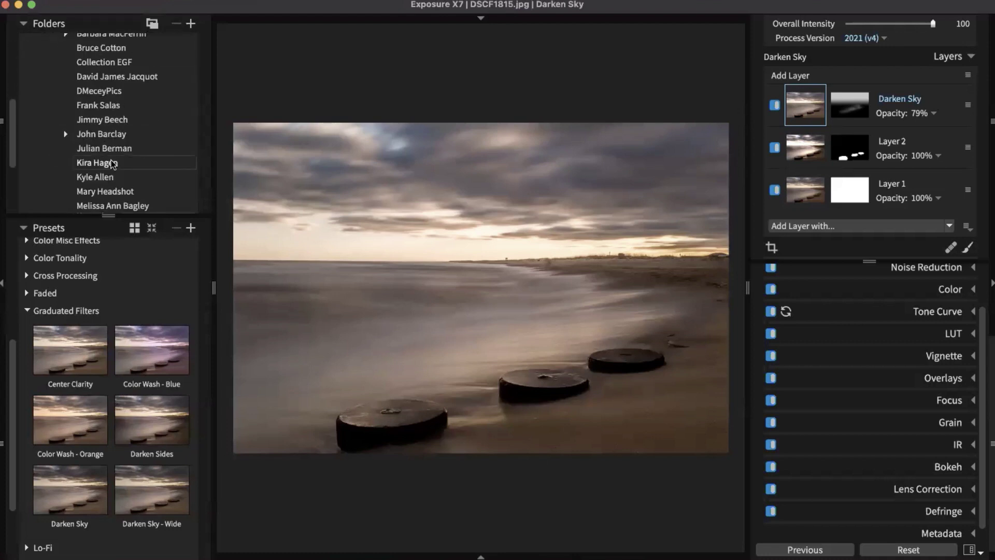
pyautogui.click(126, 150)
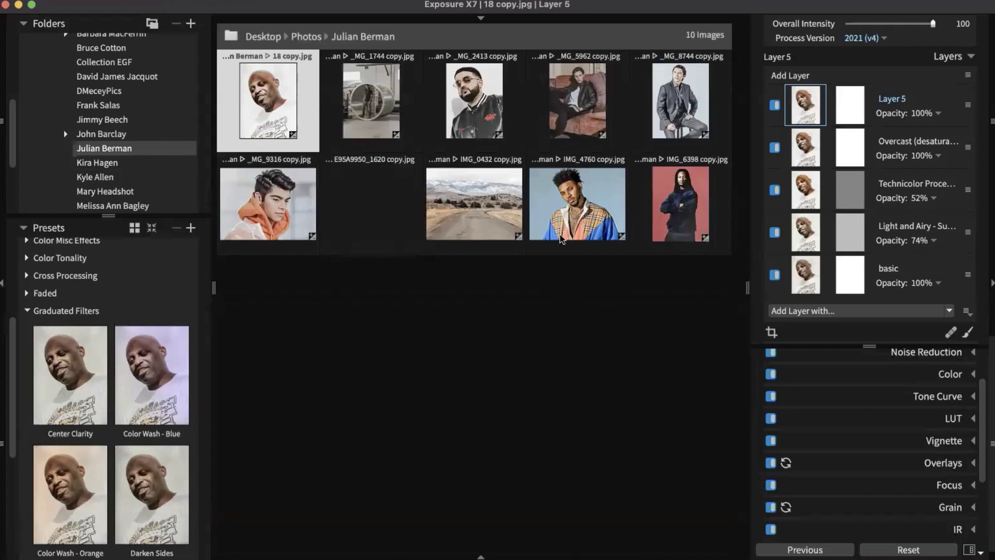
pyautogui.doubleClick(558, 213)
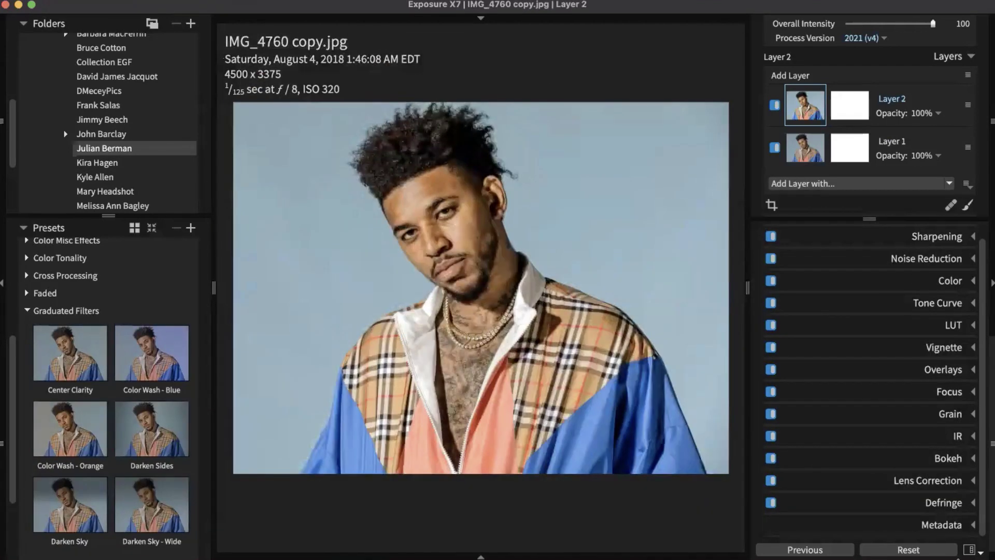
# Reset the portrait's existing edits and enlarge its view by hiding the folders and presets.
pyautogui.click(944, 551)
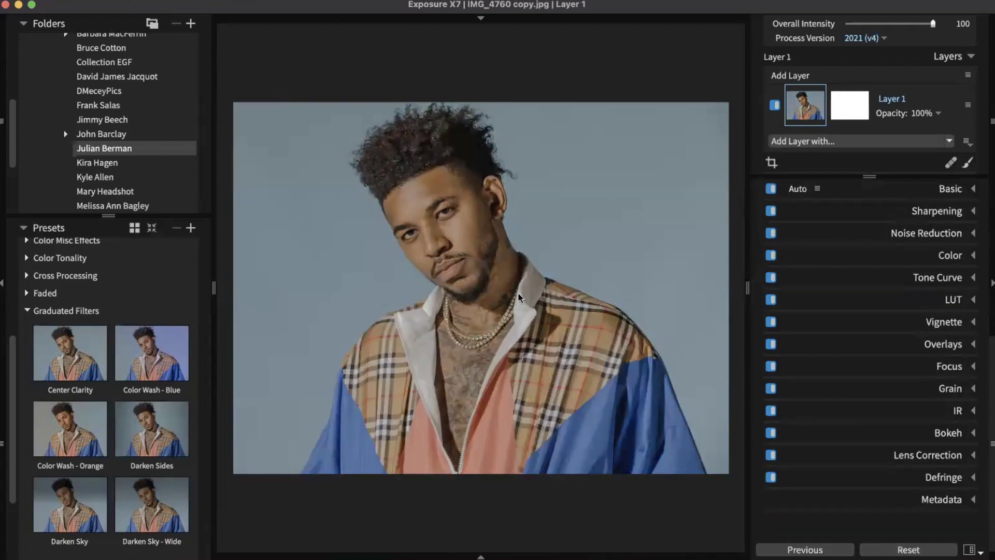
pyautogui.click(2, 282)
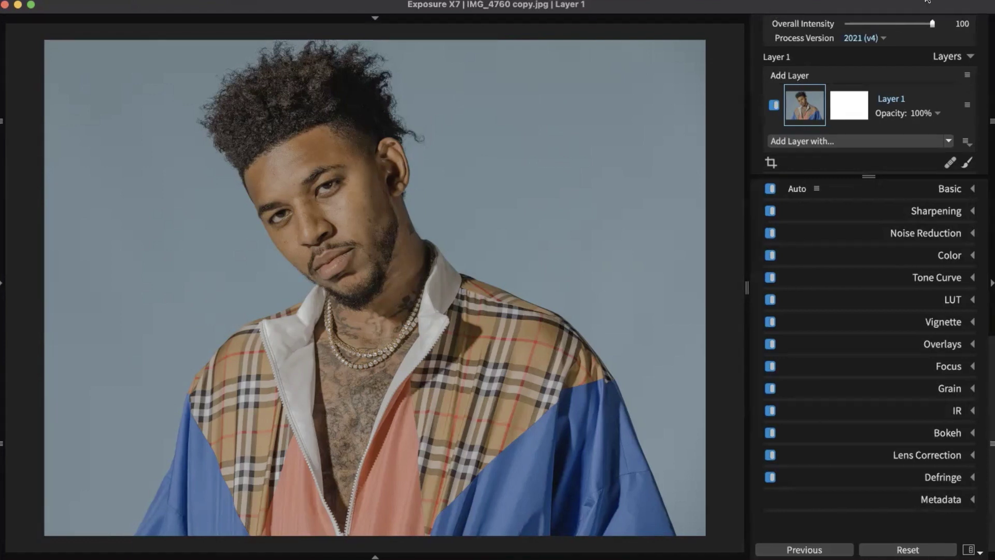
pyautogui.click(775, 8)
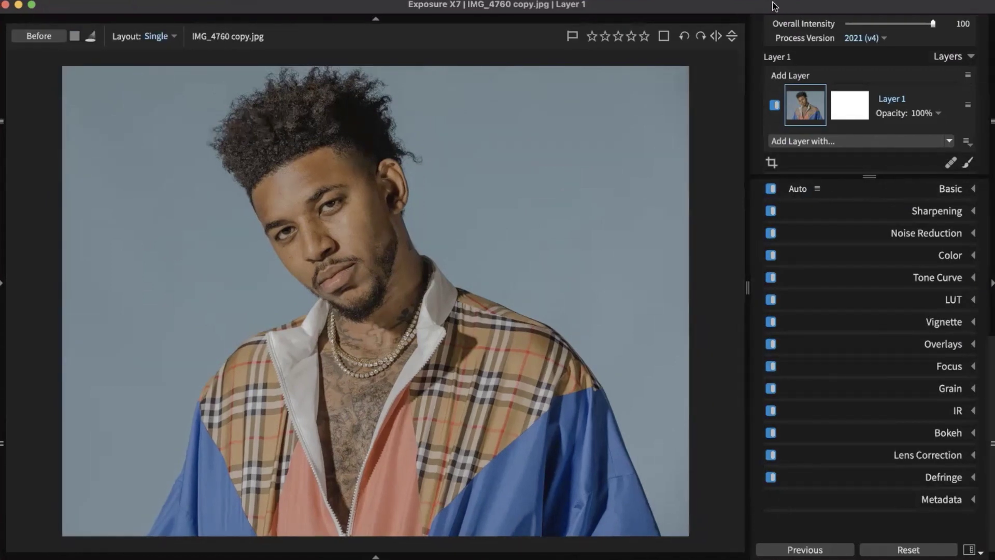
pyautogui.click(400, 17)
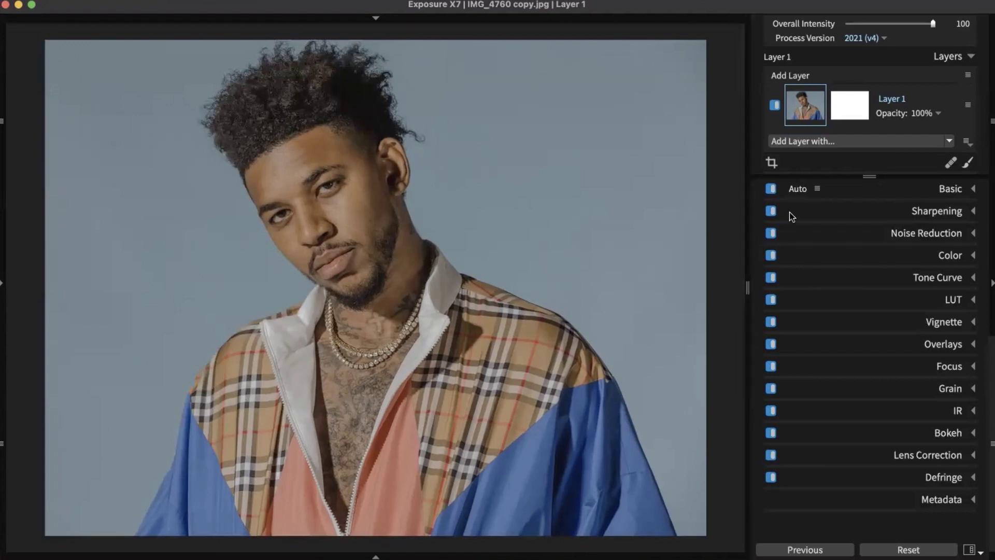
# Apply Auto to the Basic adjustments of Layer 1 and compare the portrait with them off and on.
pyautogui.moveTo(797, 198)
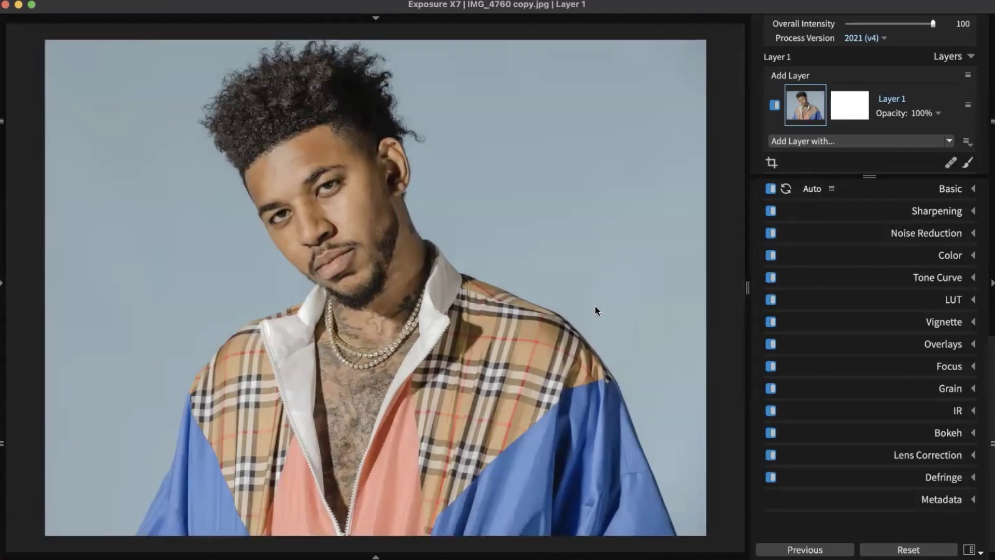
pyautogui.click(771, 188)
pyautogui.click(771, 188)
# Add a second layer and start a Selection mask on it with the include marker tool.
pyautogui.click(797, 78)
pyautogui.click(856, 114)
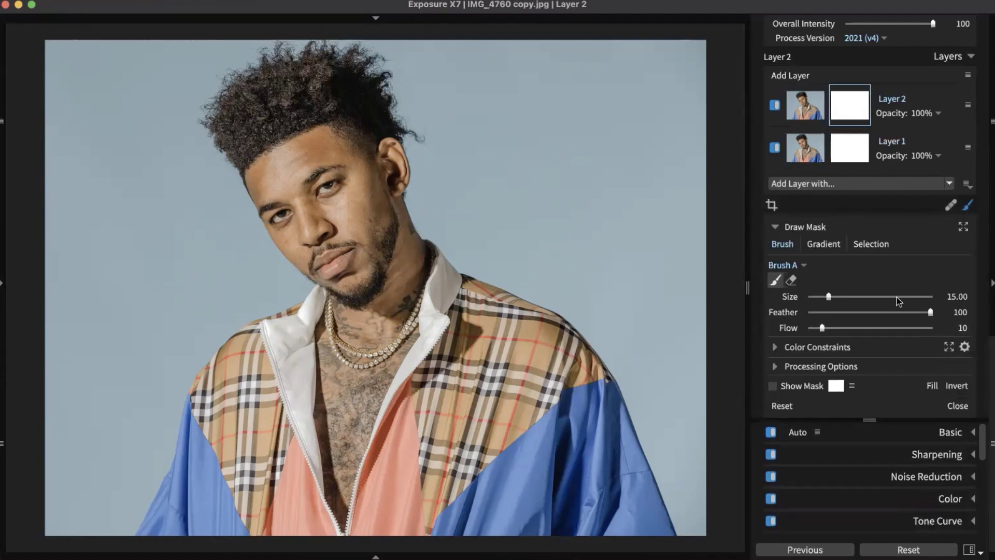
pyautogui.click(866, 246)
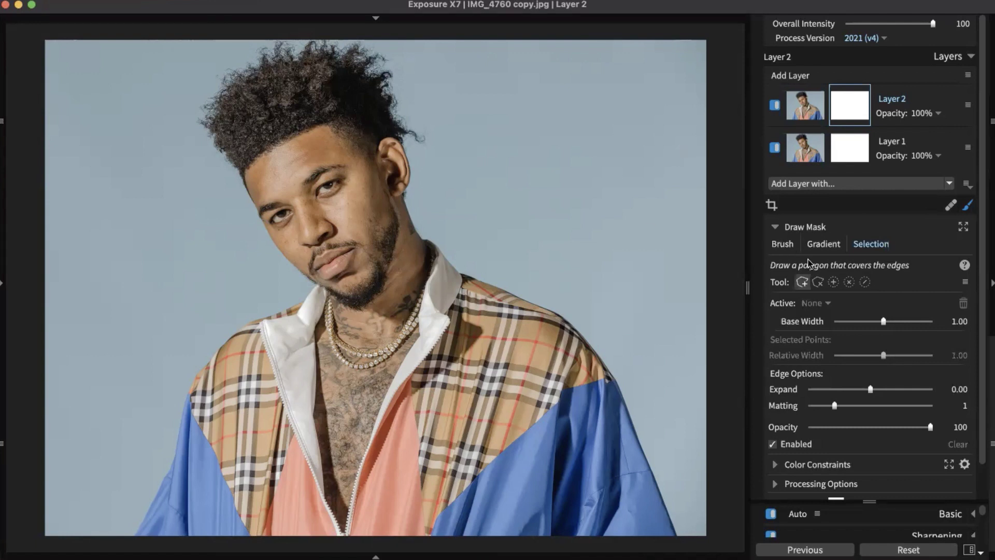
pyautogui.click(837, 281)
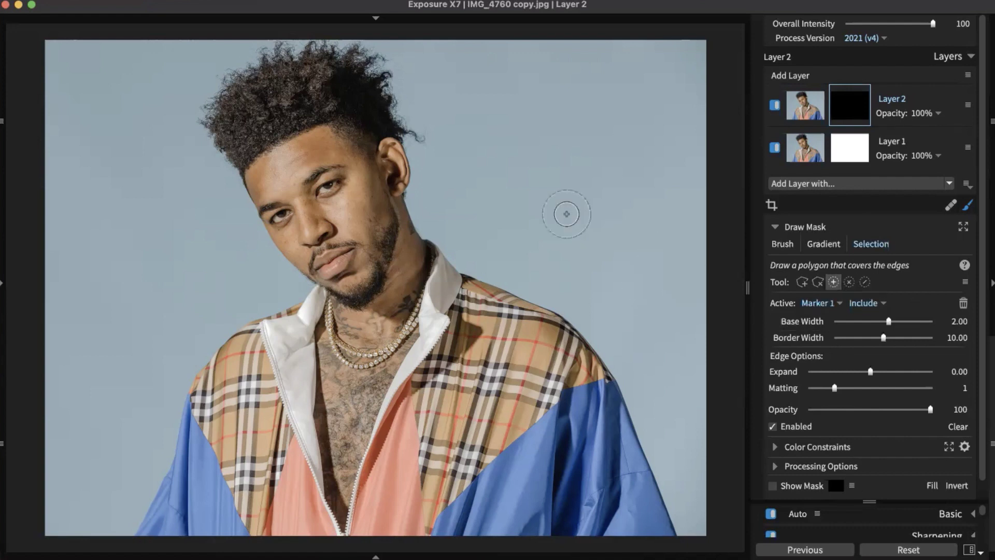
# Try an include marker stroke on the background, widen it to Base Width 10 and Border Width 20, and delete it.
pyautogui.moveTo(562, 244); pyautogui.dragTo(699, 101)
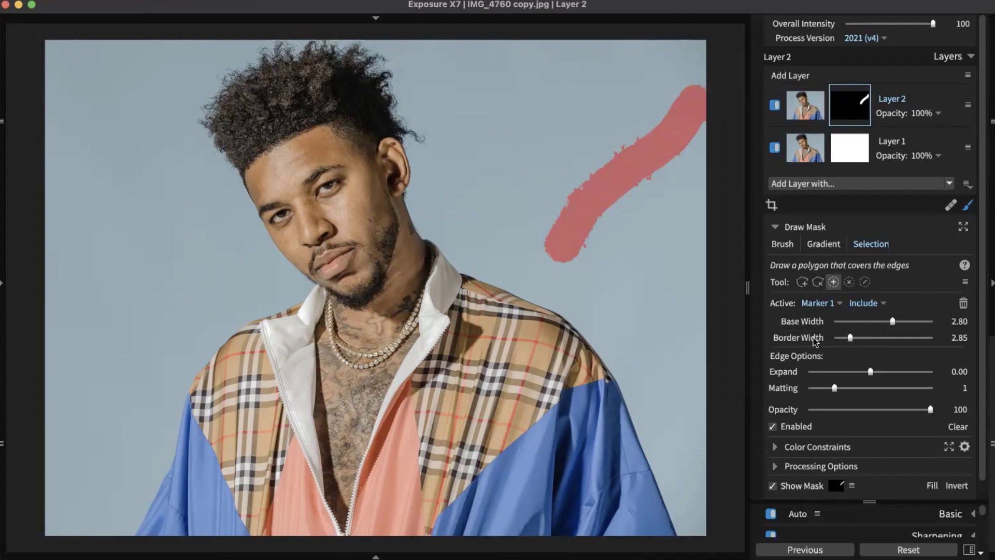
pyautogui.moveTo(891, 320)
pyautogui.mouseDown()
pyautogui.moveTo(860, 321)
pyautogui.moveTo(922, 315)
pyautogui.moveTo(939, 328)
pyautogui.mouseUp()
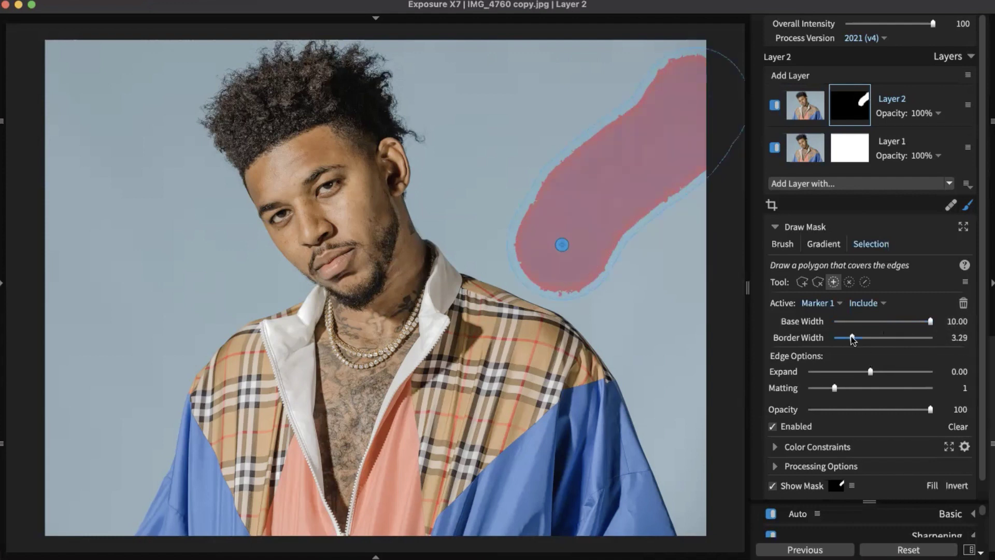
pyautogui.moveTo(850, 337); pyautogui.dragTo(891, 339)
pyautogui.moveTo(891, 338); pyautogui.dragTo(933, 338)
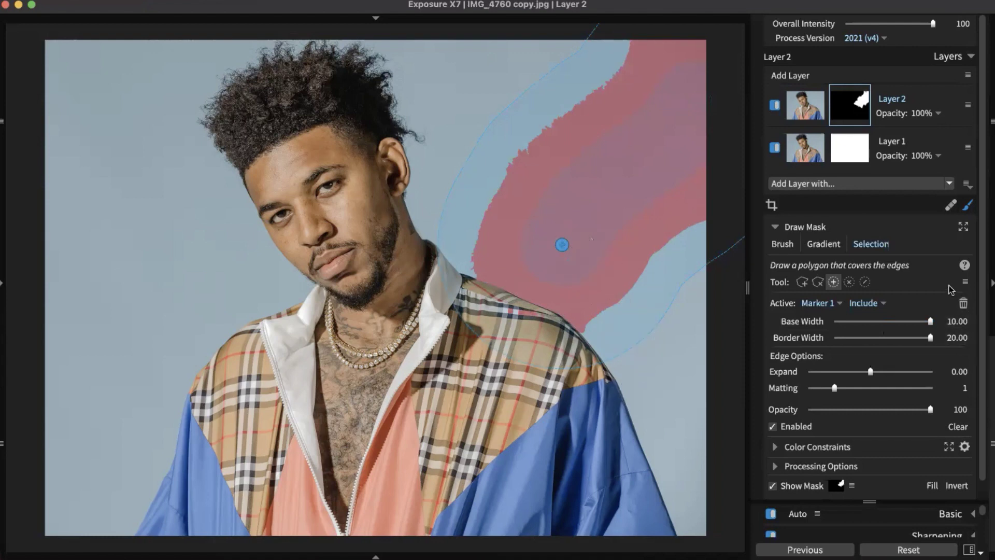
pyautogui.click(962, 302)
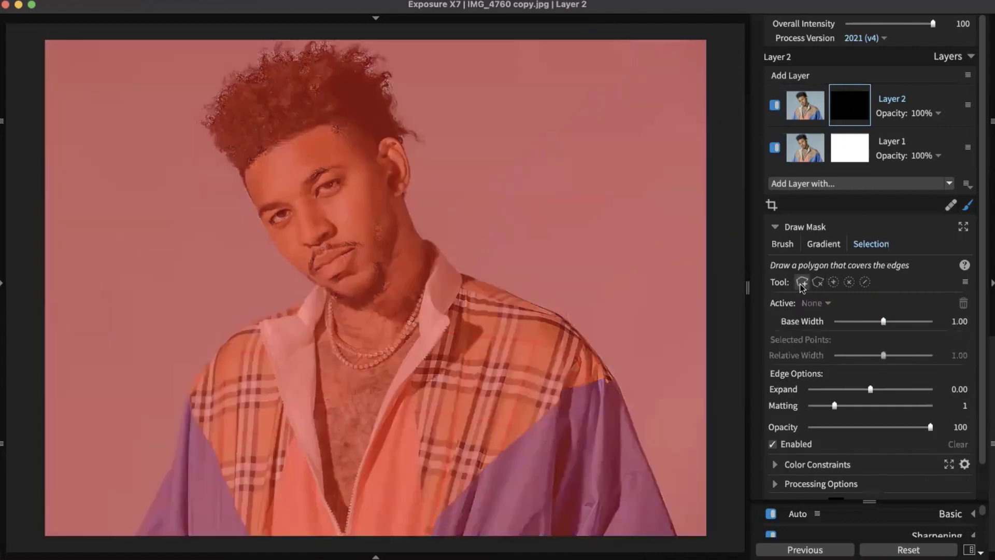
# Mask the background around the subject with include markers, at Base Width 10 and Border Width 15.45, or 3.40 and 14.70 above the hair.
pyautogui.click(834, 281)
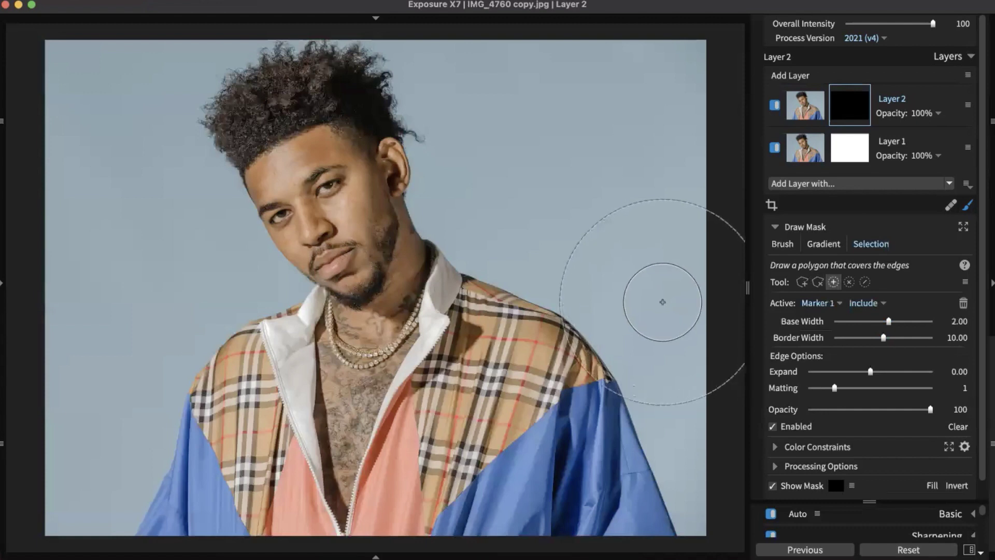
pyautogui.moveTo(702, 466)
pyautogui.mouseDown()
pyautogui.moveTo(718, 505)
pyautogui.moveTo(684, 373)
pyautogui.moveTo(624, 288)
pyautogui.moveTo(492, 197)
pyautogui.moveTo(487, 114)
pyautogui.moveTo(460, 73)
pyautogui.moveTo(595, 115)
pyautogui.mouseUp()
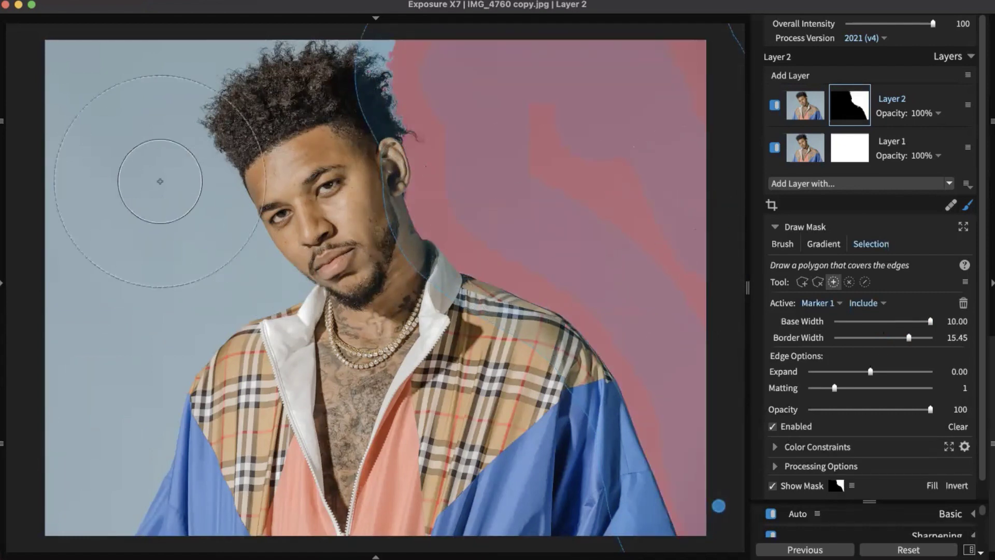
pyautogui.moveTo(120, 87)
pyautogui.mouseDown()
pyautogui.moveTo(156, 52)
pyautogui.moveTo(186, 47)
pyautogui.moveTo(118, 147)
pyautogui.moveTo(96, 333)
pyautogui.moveTo(145, 239)
pyautogui.moveTo(86, 369)
pyautogui.moveTo(73, 455)
pyautogui.moveTo(56, 444)
pyautogui.moveTo(115, 333)
pyautogui.moveTo(185, 309)
pyautogui.moveTo(196, 260)
pyautogui.moveTo(217, 267)
pyautogui.mouseUp()
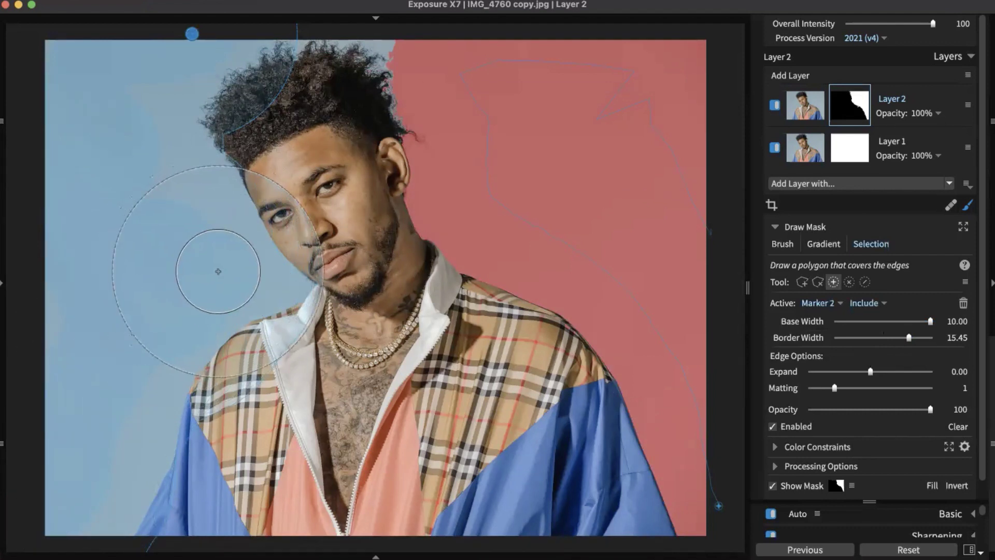
pyautogui.moveTo(426, 26)
pyautogui.mouseDown()
pyautogui.moveTo(423, 45)
pyautogui.moveTo(426, 26)
pyautogui.mouseUp()
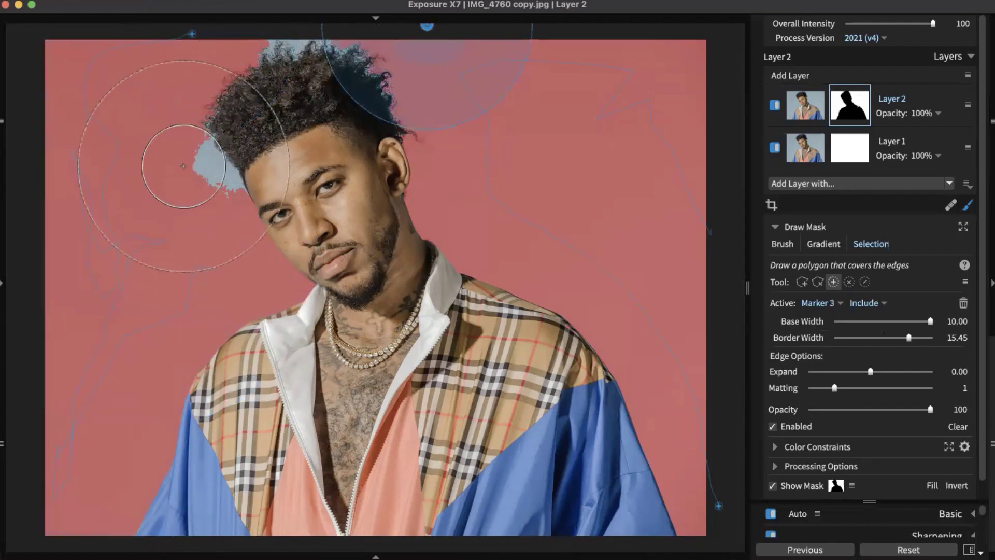
pyautogui.click(174, 191)
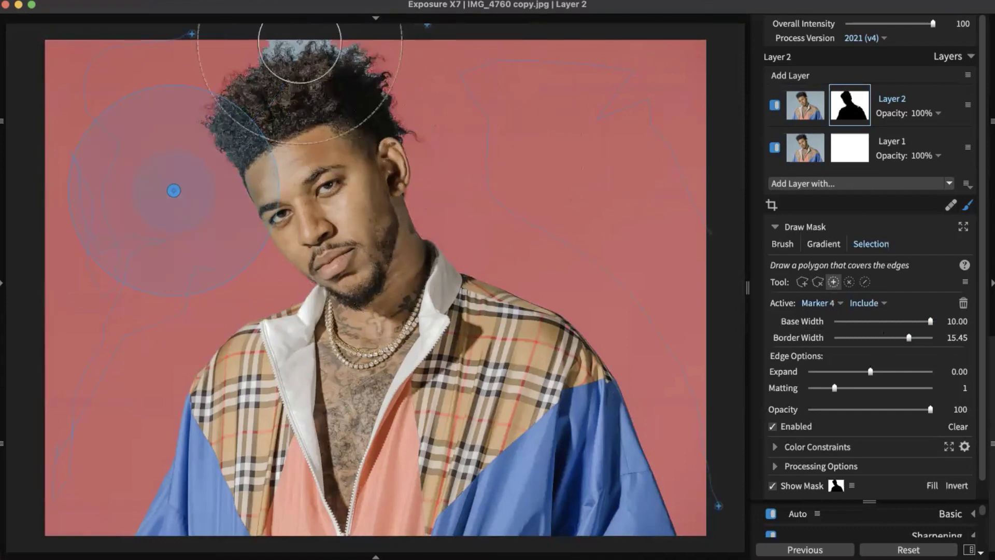
pyautogui.click(300, 25)
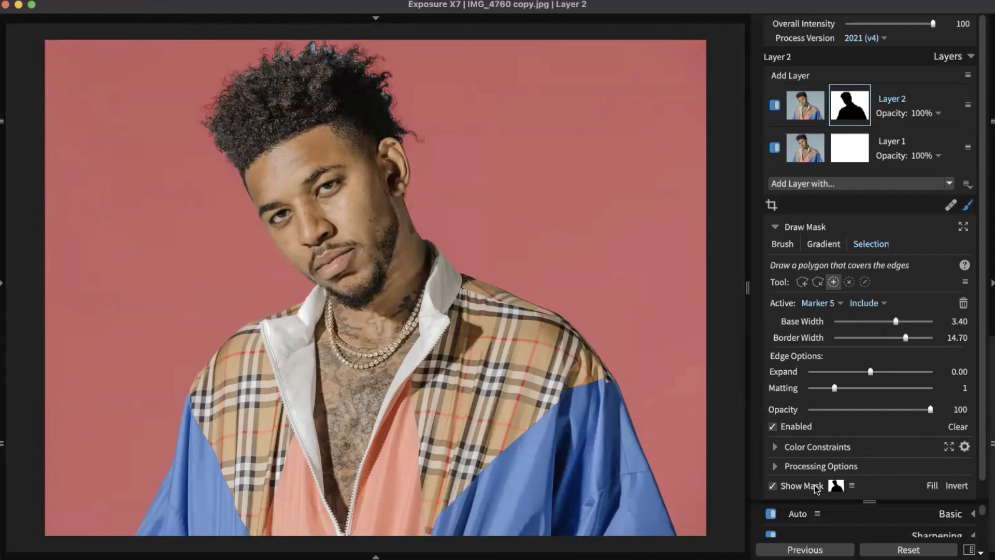
# Change the mask display mode from Overlay to Transparency.
pyautogui.click(852, 487)
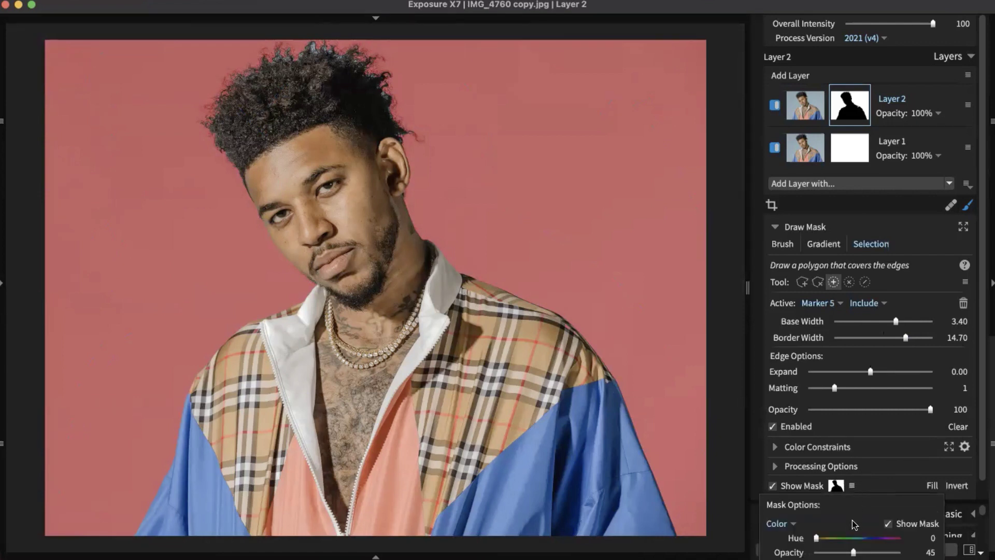
pyautogui.click(851, 487)
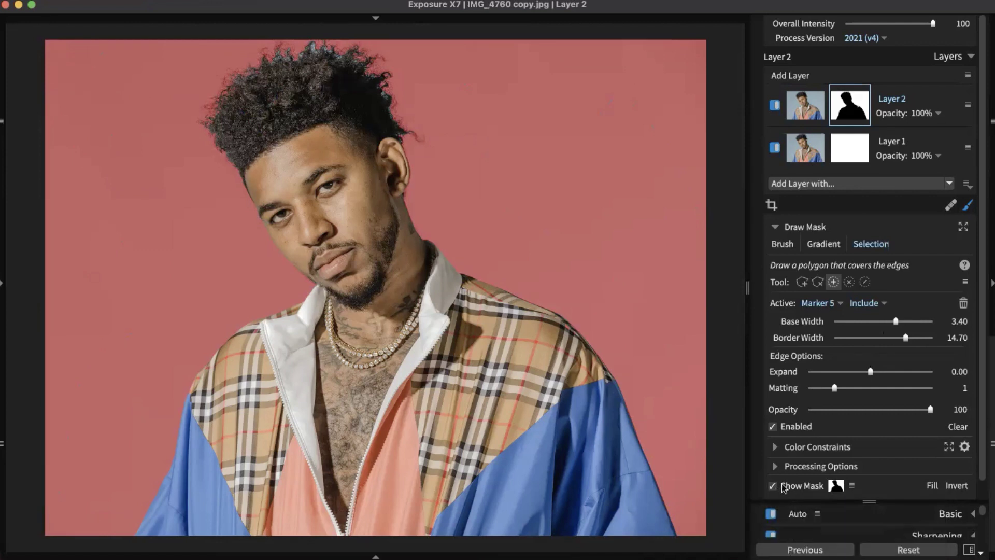
pyautogui.click(851, 486)
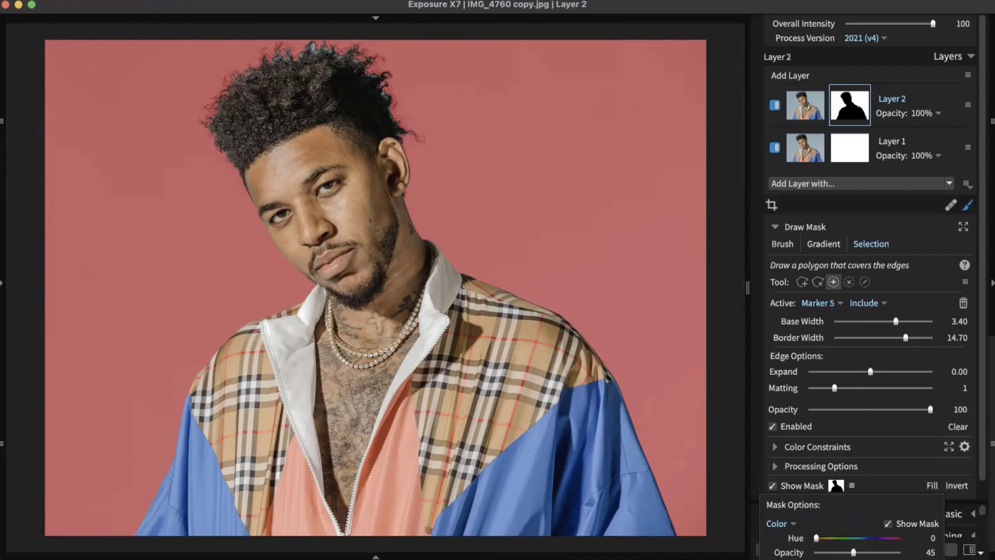
pyautogui.click(821, 504)
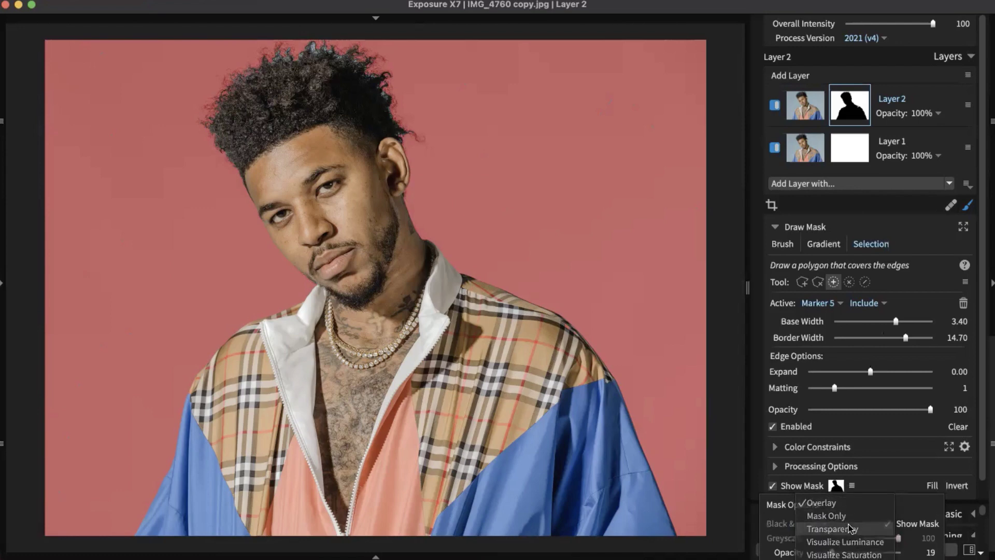
pyautogui.click(850, 529)
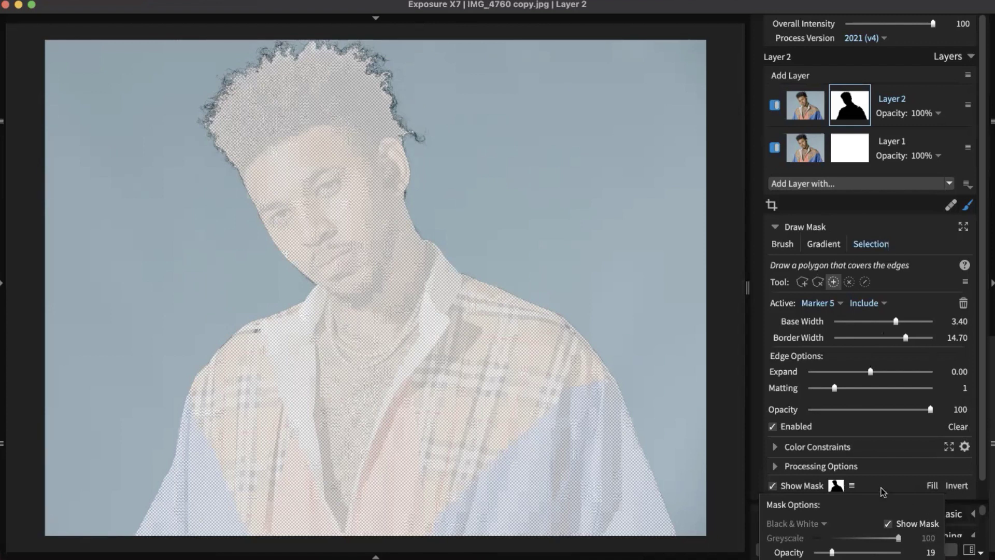
# Try the transparency mask display at opacity 1, and set its opacity to 34.
pyautogui.click(827, 487)
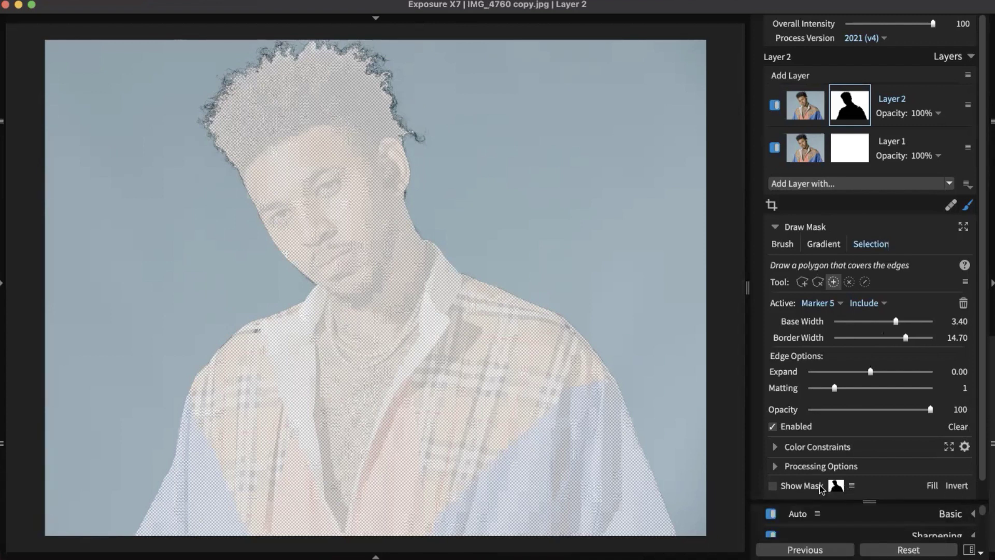
pyautogui.click(773, 486)
pyautogui.click(839, 485)
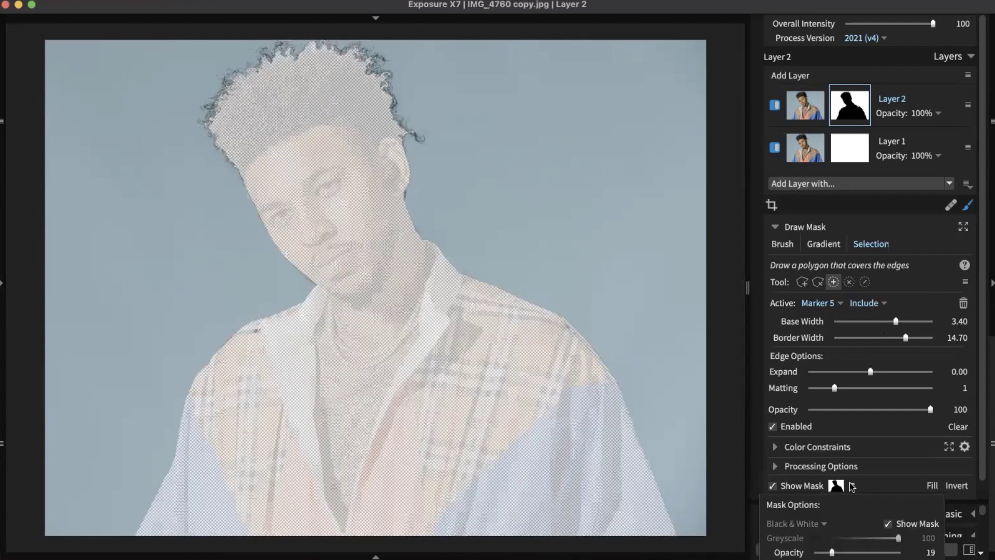
pyautogui.moveTo(831, 552); pyautogui.dragTo(765, 554)
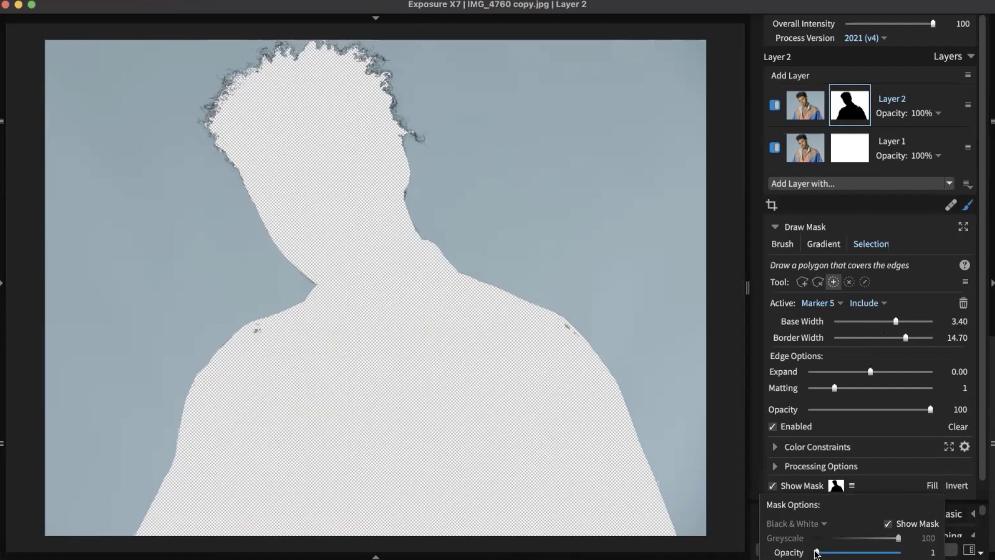
pyautogui.moveTo(816, 552); pyautogui.dragTo(843, 553)
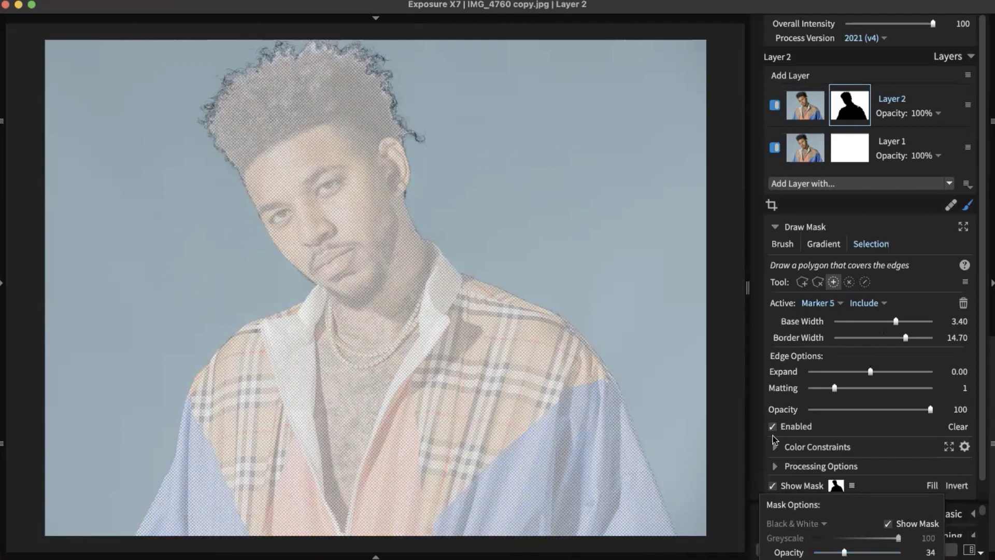
pyautogui.click(900, 486)
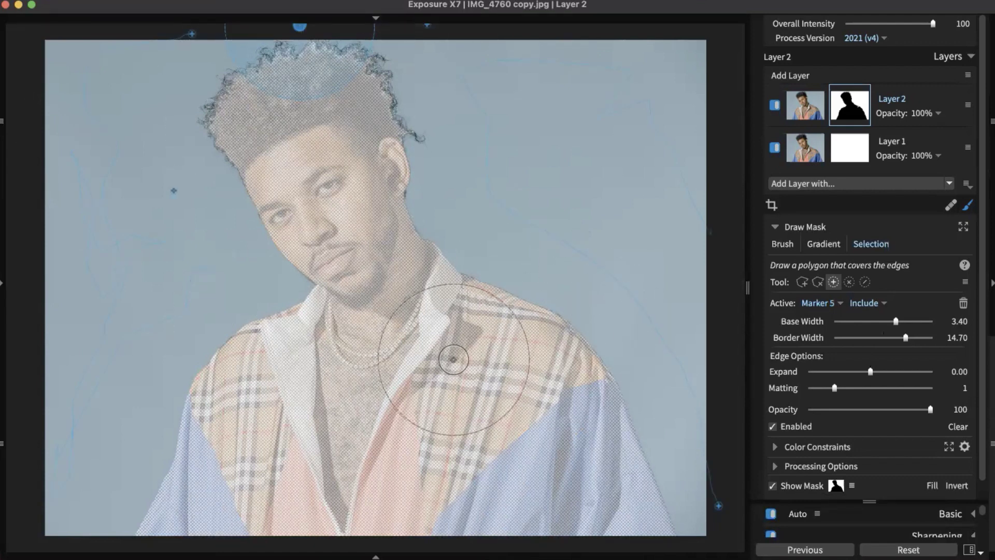
# Exclude both jacket shoulders with exclude markers of Base Width 2.35 and Border Width 14.70, and invert the mask to cover the subject.
pyautogui.click(848, 283)
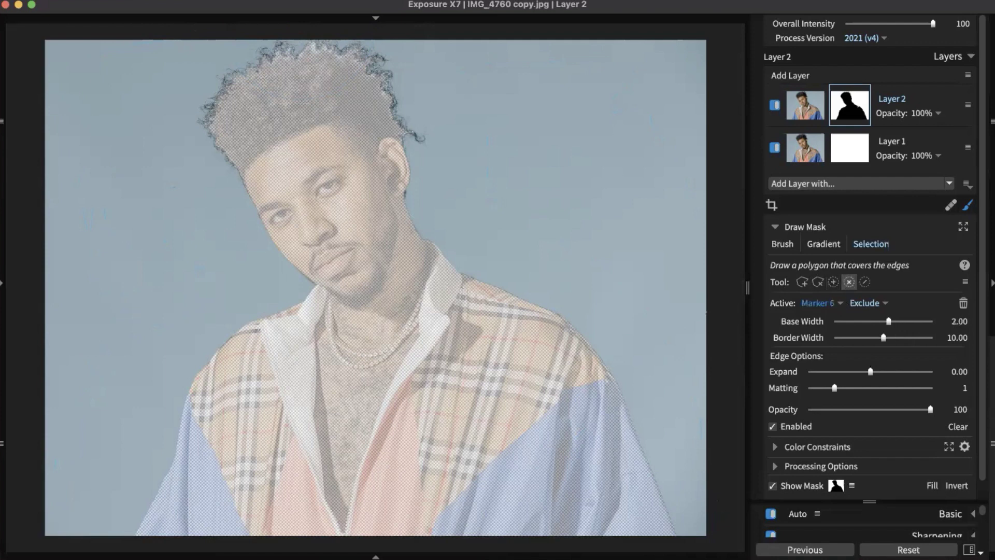
pyautogui.moveTo(555, 336)
pyautogui.mouseDown()
pyautogui.moveTo(502, 310)
pyautogui.moveTo(464, 374)
pyautogui.mouseUp()
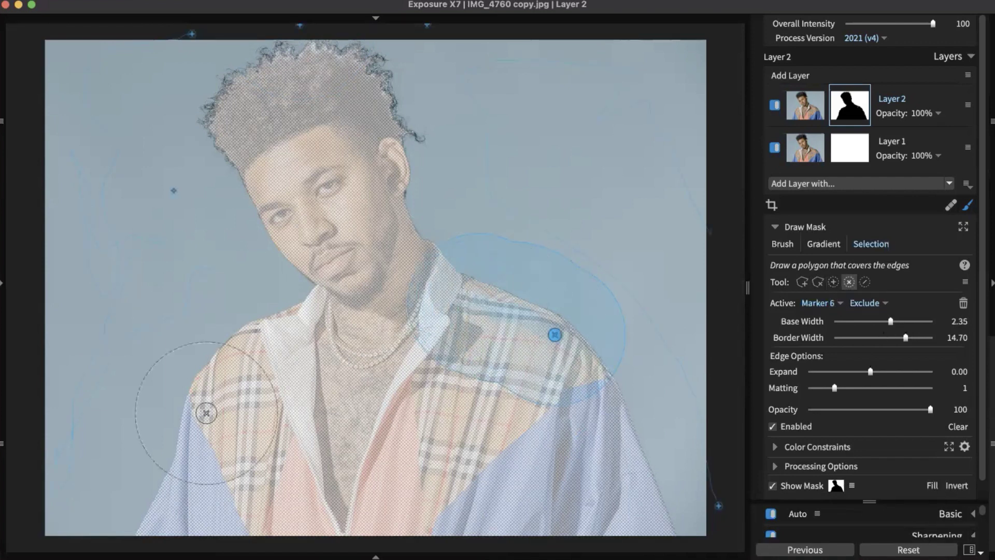
pyautogui.moveTo(202, 419)
pyautogui.mouseDown()
pyautogui.moveTo(213, 392)
pyautogui.moveTo(259, 333)
pyautogui.mouseUp()
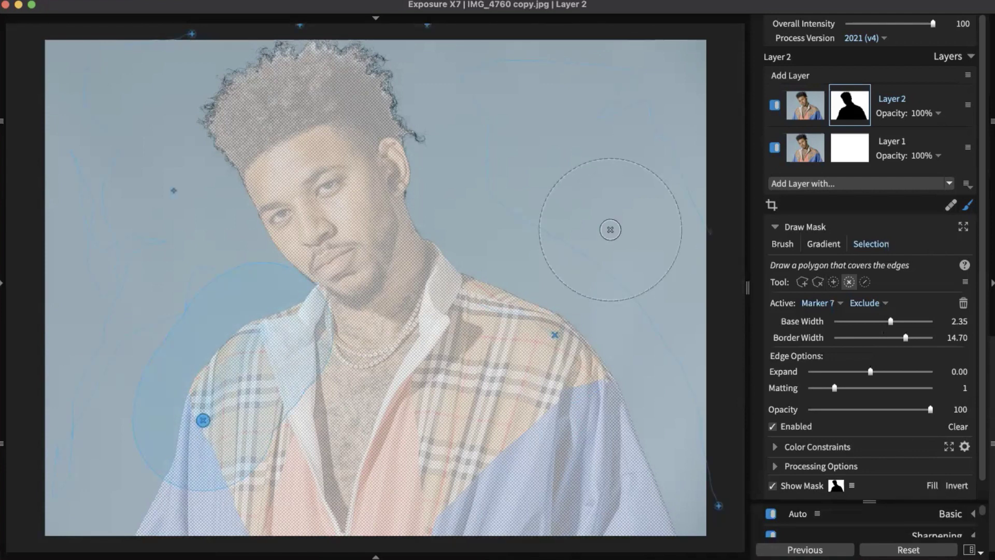
pyautogui.click(953, 487)
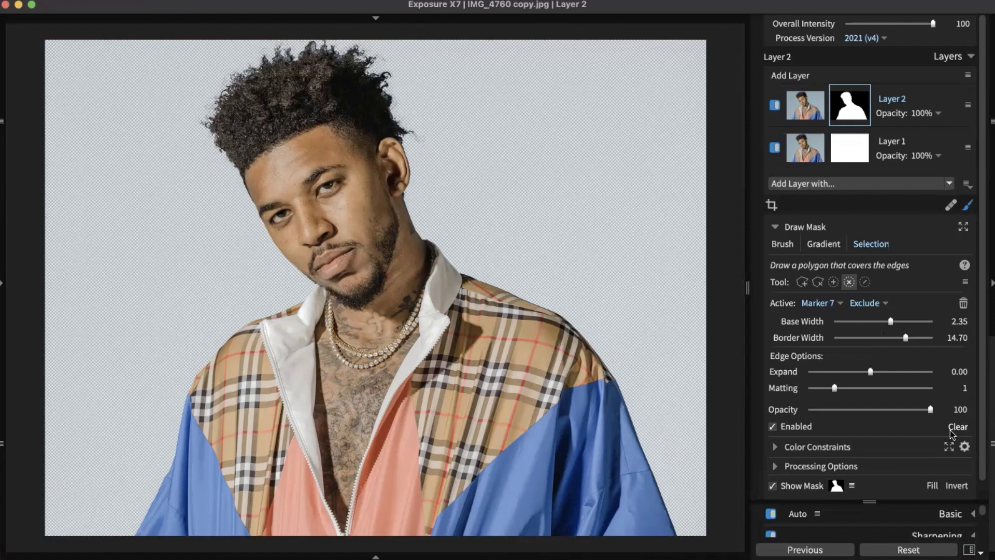
# Try darkening Layer 1 with Exposure -2.07, and reset its Exposure to 0.00.
pyautogui.click(809, 148)
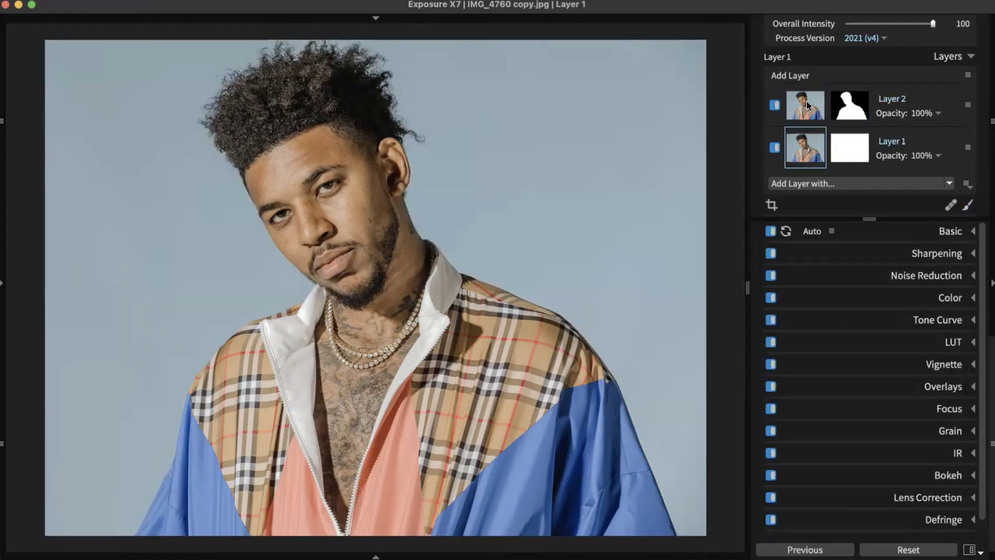
pyautogui.click(953, 231)
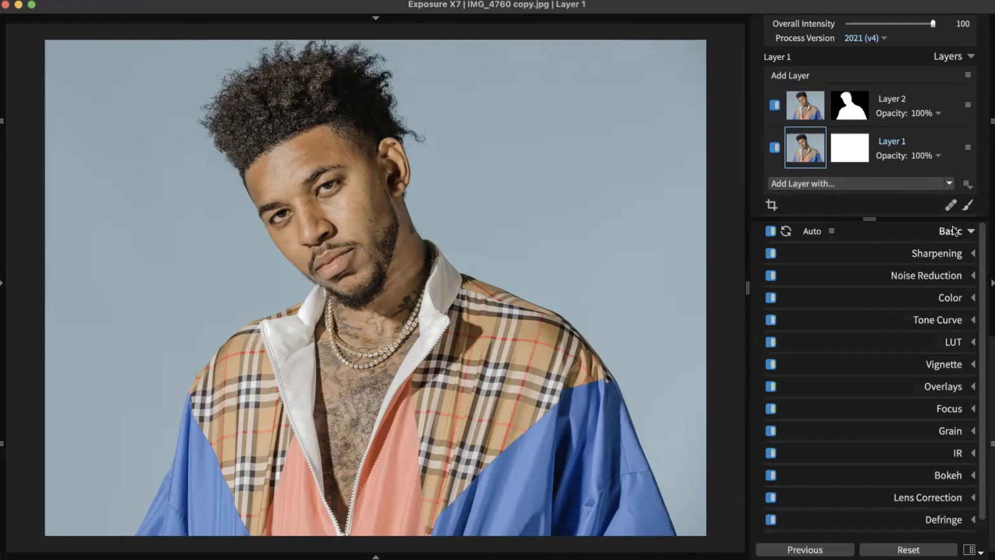
pyautogui.moveTo(880, 304); pyautogui.dragTo(858, 309)
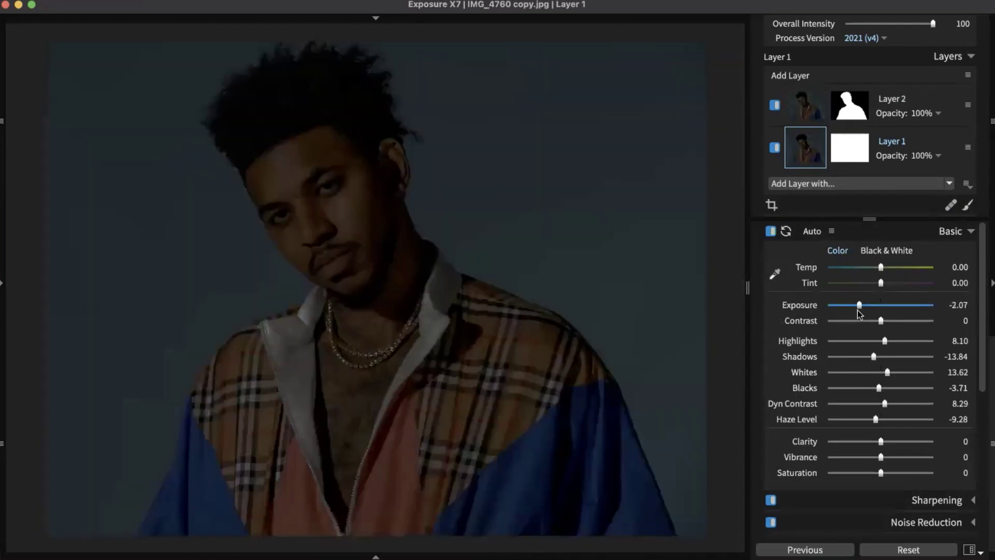
pyautogui.doubleClick(858, 305)
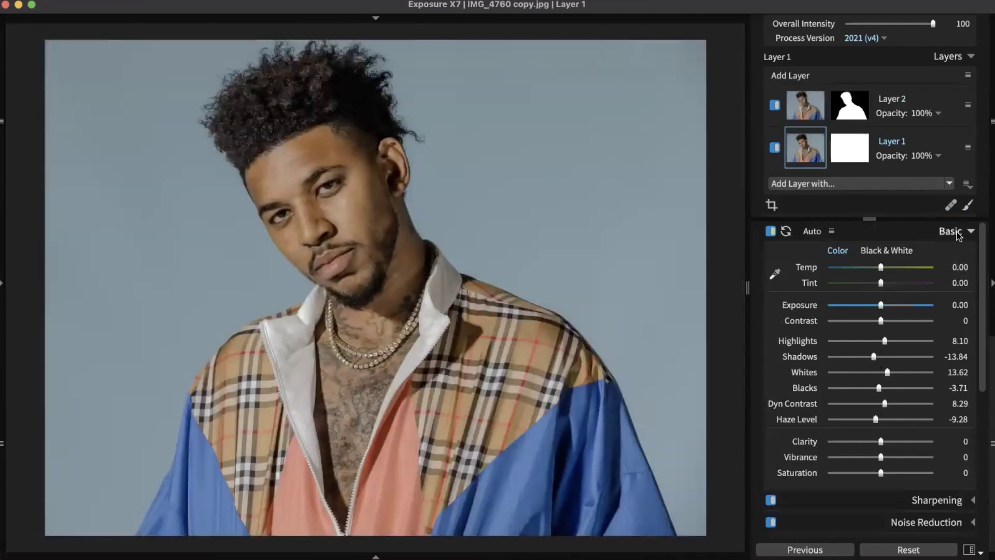
pyautogui.click(957, 231)
# Try raising the Exposure of Layer 2 to 3.73, and reset it to 0.00.
pyautogui.click(850, 106)
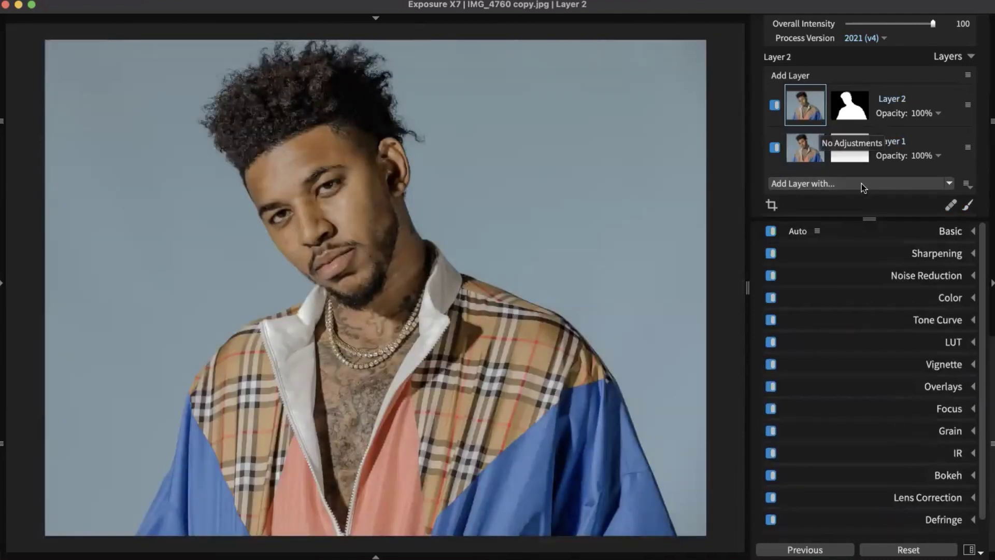
pyautogui.click(950, 231)
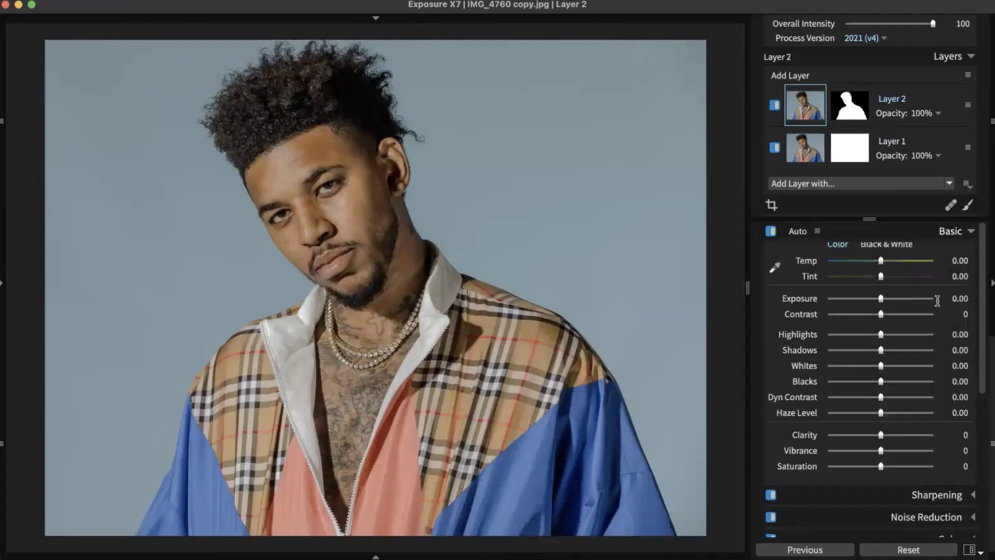
pyautogui.moveTo(880, 305); pyautogui.dragTo(917, 311)
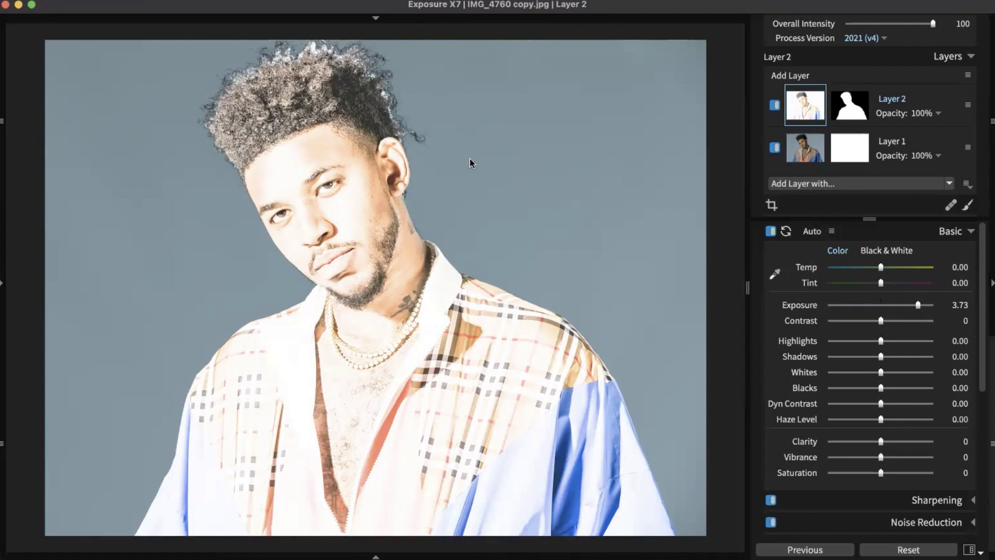
pyautogui.doubleClick(918, 306)
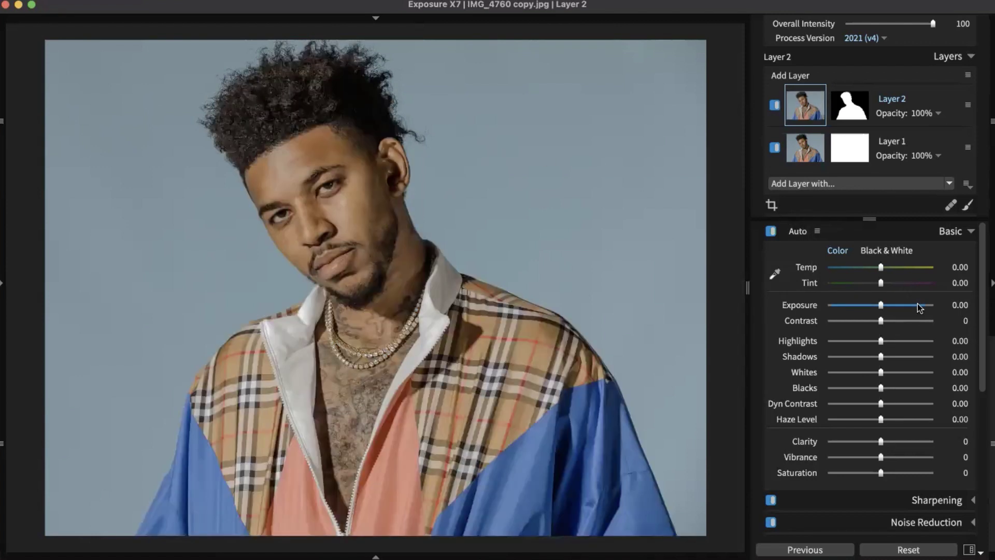
# Refine the edges of Layer 2's mask with Matting 3 and Expand 0.83, and return to the layer's adjustments.
pyautogui.click(855, 101)
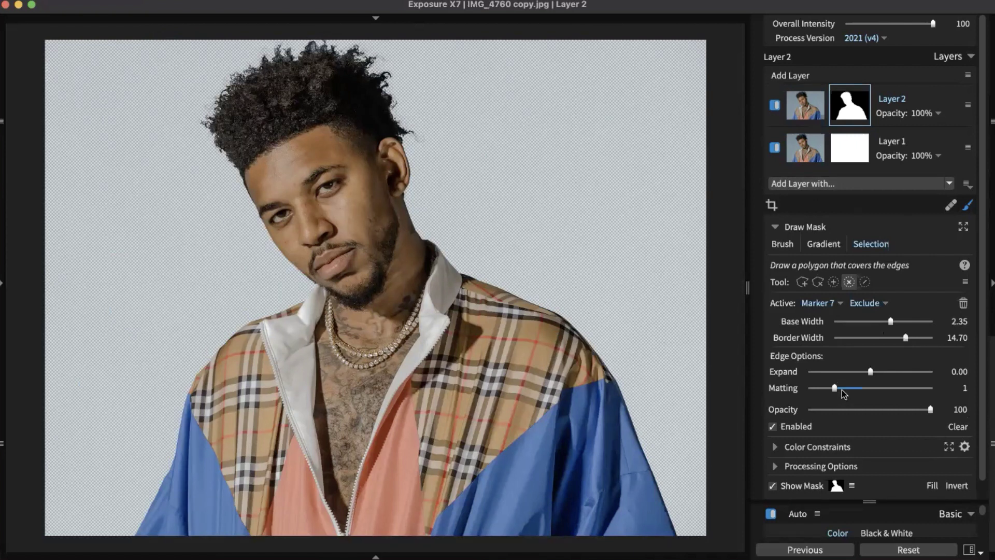
pyautogui.moveTo(841, 391); pyautogui.dragTo(883, 390)
pyautogui.moveTo(871, 372); pyautogui.dragTo(875, 372)
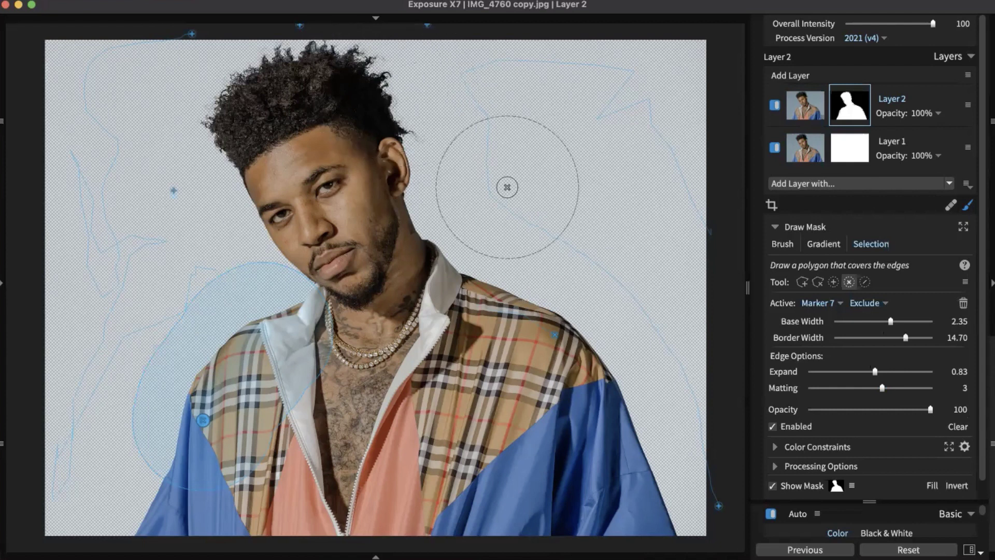
pyautogui.click(805, 105)
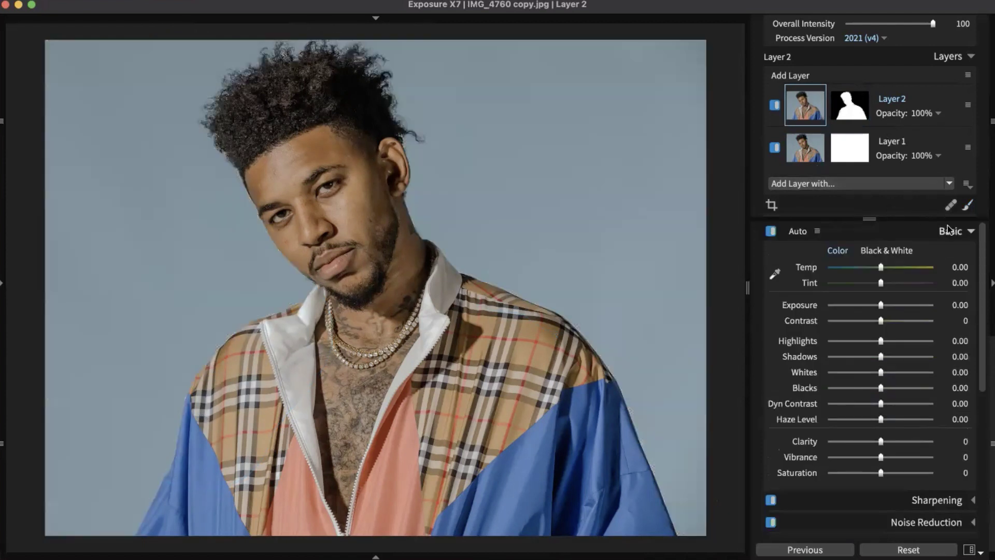
pyautogui.click(947, 230)
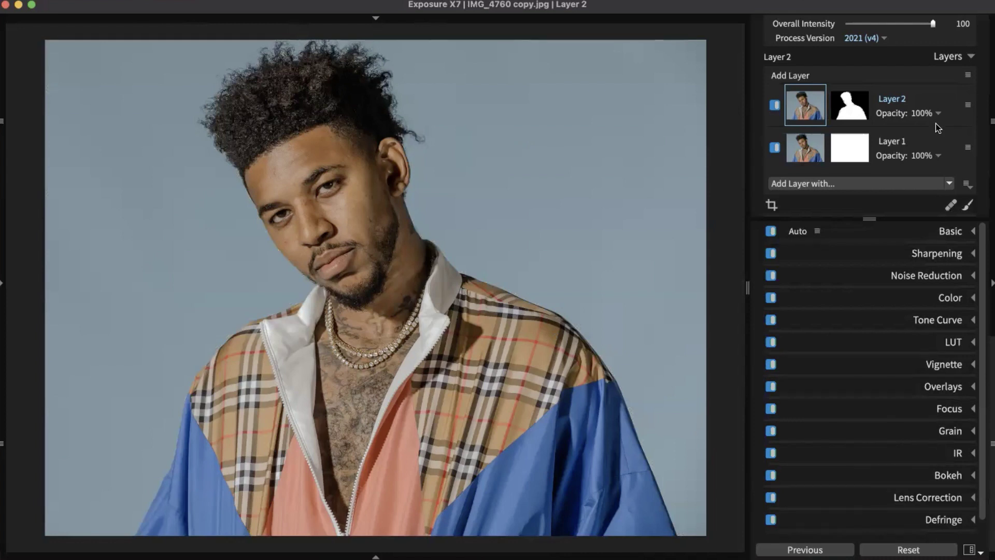
# Check the coverage of Layer 2's mask, and make Layer 1 the layer to adjust.
pyautogui.click(859, 109)
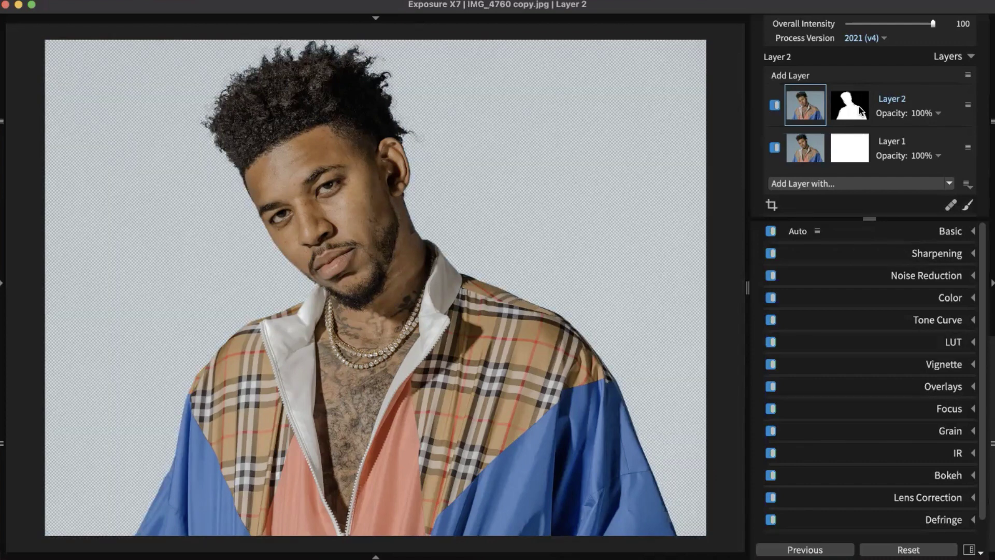
pyautogui.click(817, 111)
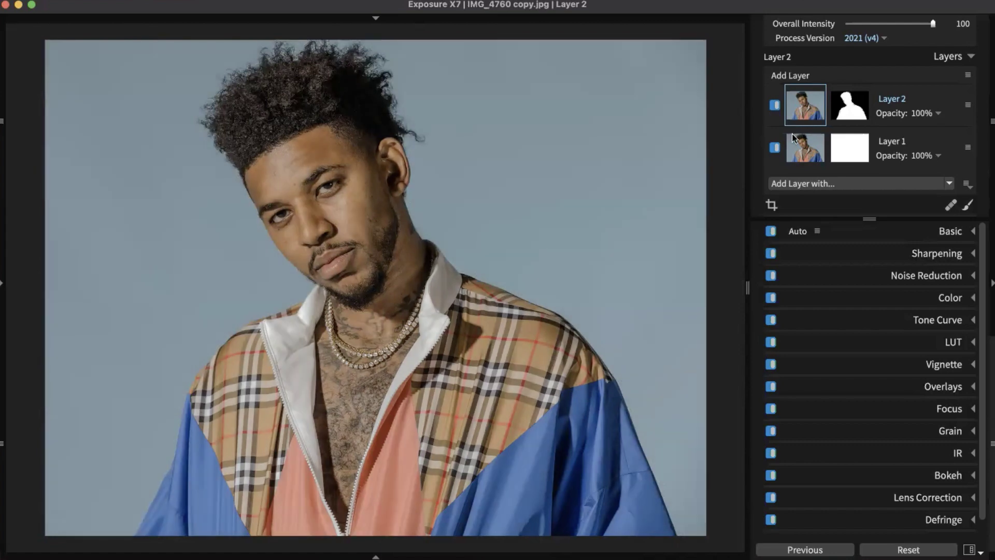
pyautogui.click(794, 148)
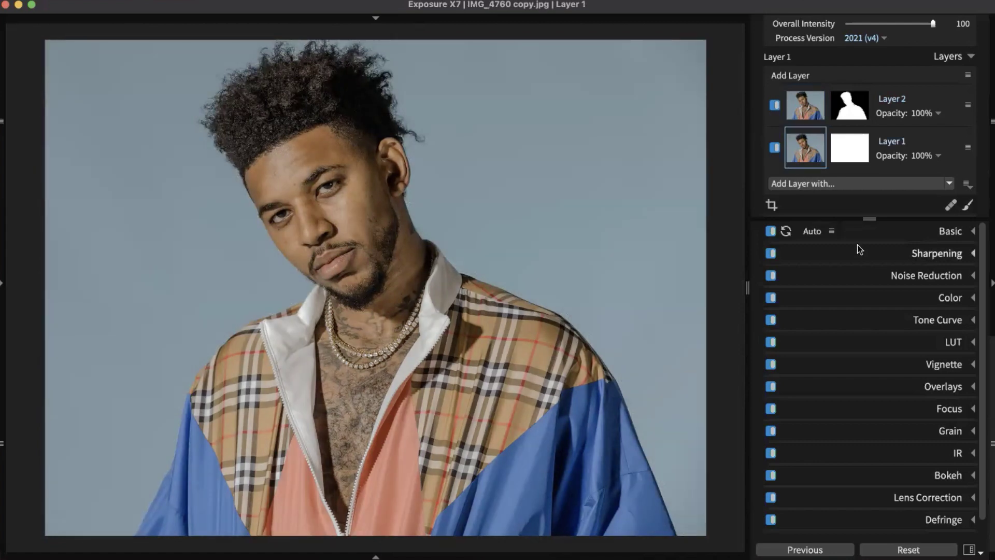
# Apply automatic Basic adjustments to Layer 1, and make Layer 2 the layer to adjust.
pyautogui.click(818, 233)
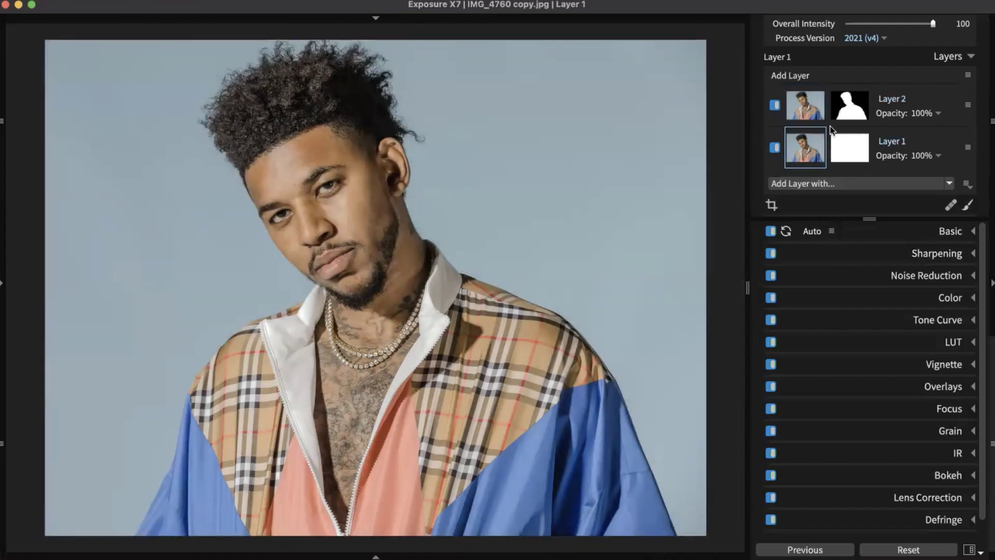
pyautogui.click(815, 115)
pyautogui.click(805, 160)
pyautogui.click(798, 110)
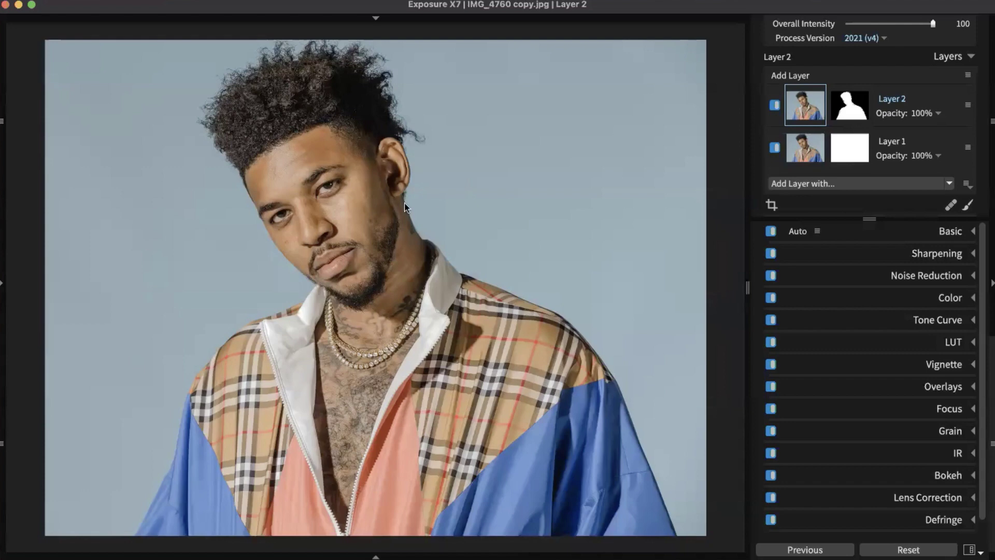
# Compare the Color Films - Polaroid presets on Layer 2, and apply 669 - Creamy Blown Highlights+ to it.
pyautogui.click(3, 283)
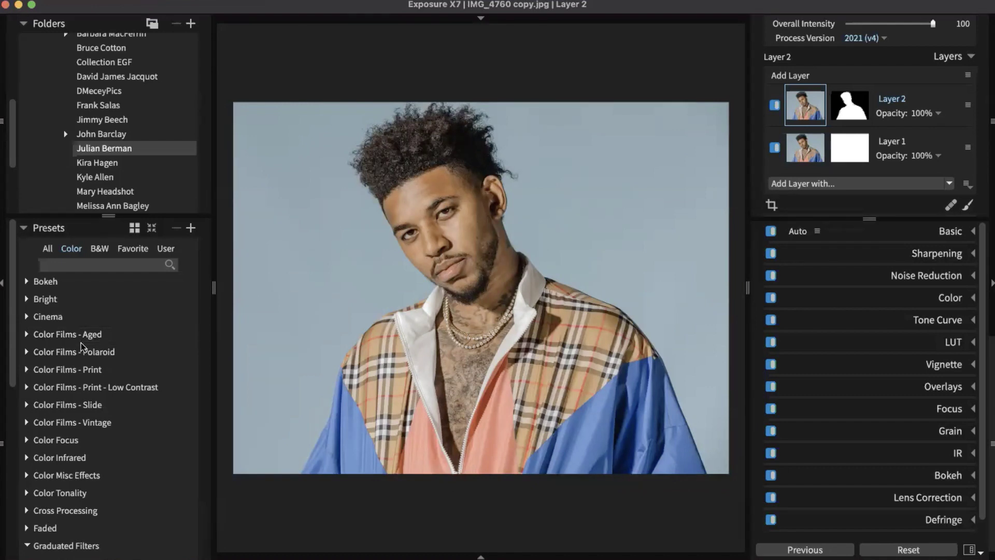
pyautogui.click(27, 353)
pyautogui.scroll(-3, 89, 316)
pyautogui.click(89, 316)
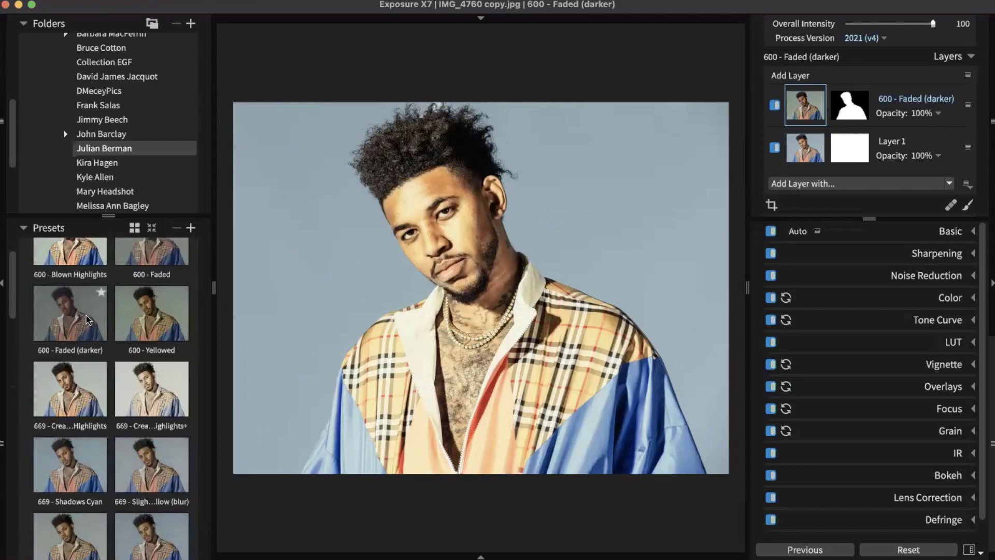
pyautogui.scroll(-3, 88, 324)
pyautogui.scroll(-2, 98, 363)
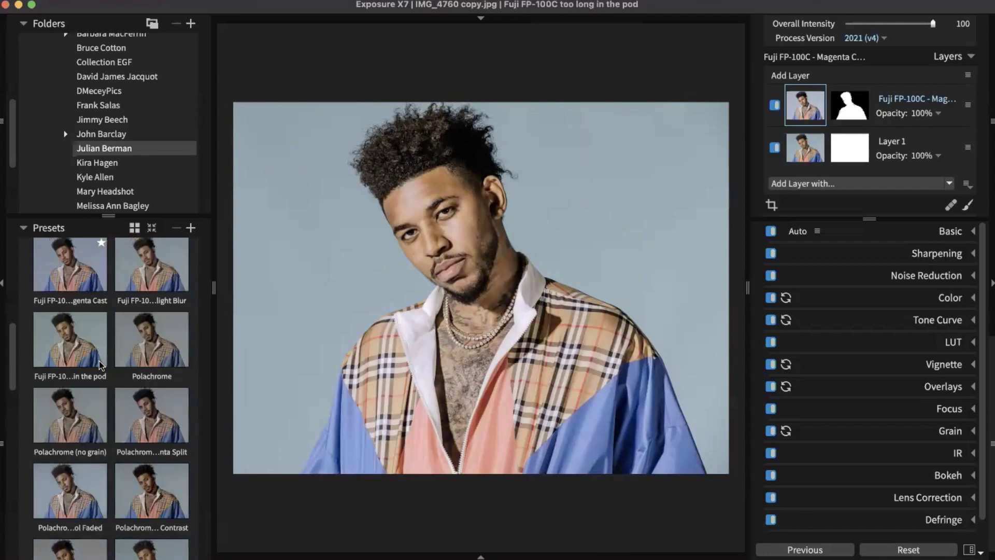
pyautogui.scroll(3, 101, 378)
pyautogui.scroll(3, 104, 397)
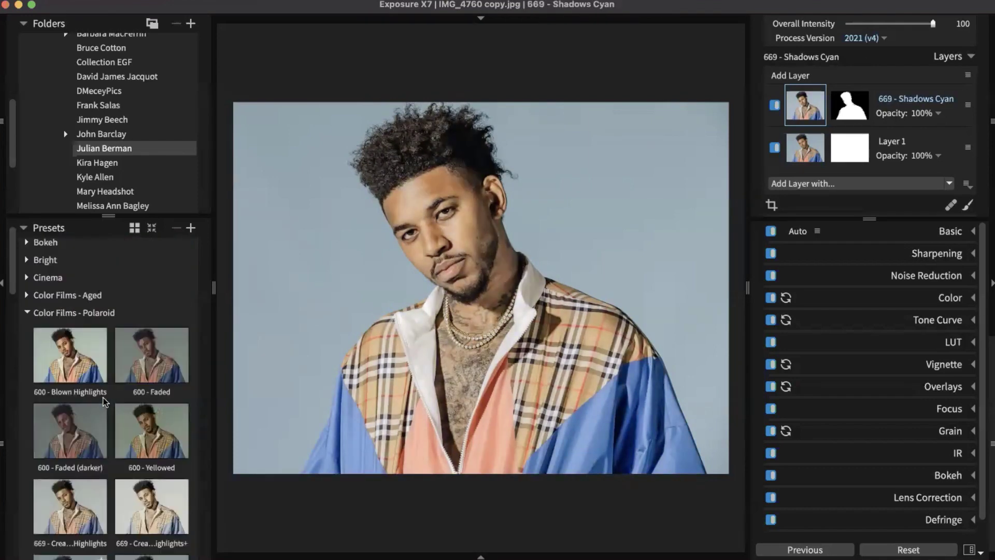
pyautogui.scroll(-1, 124, 410)
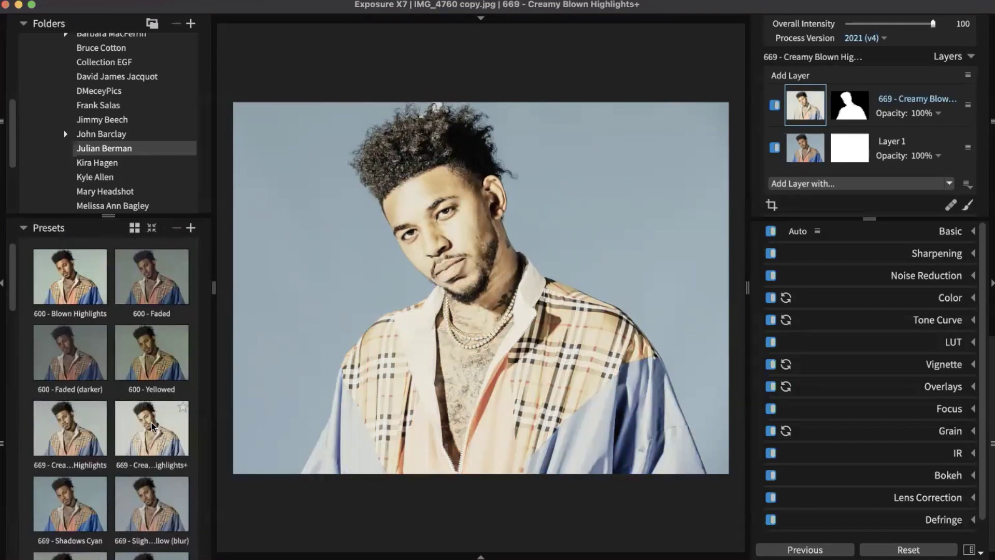
pyautogui.click(151, 422)
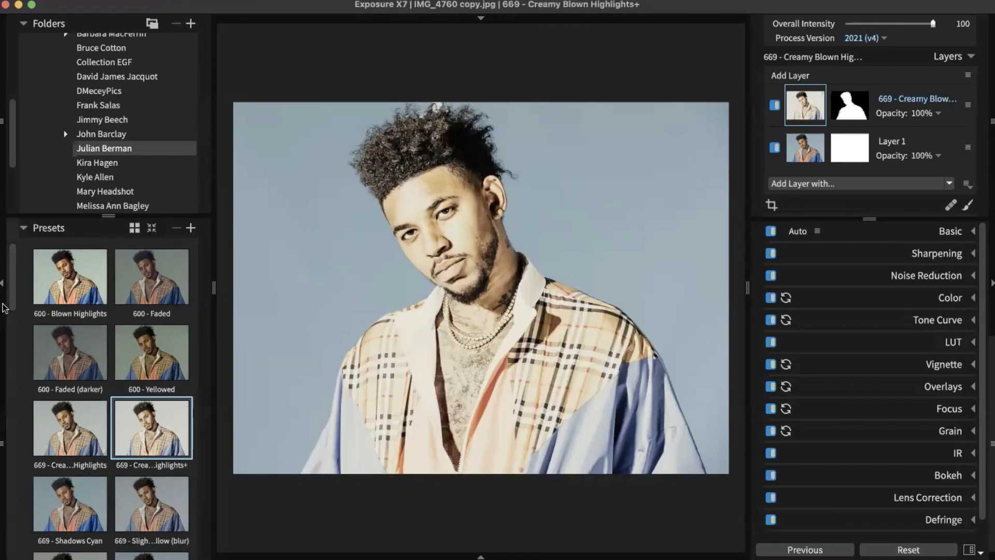
pyautogui.click(3, 283)
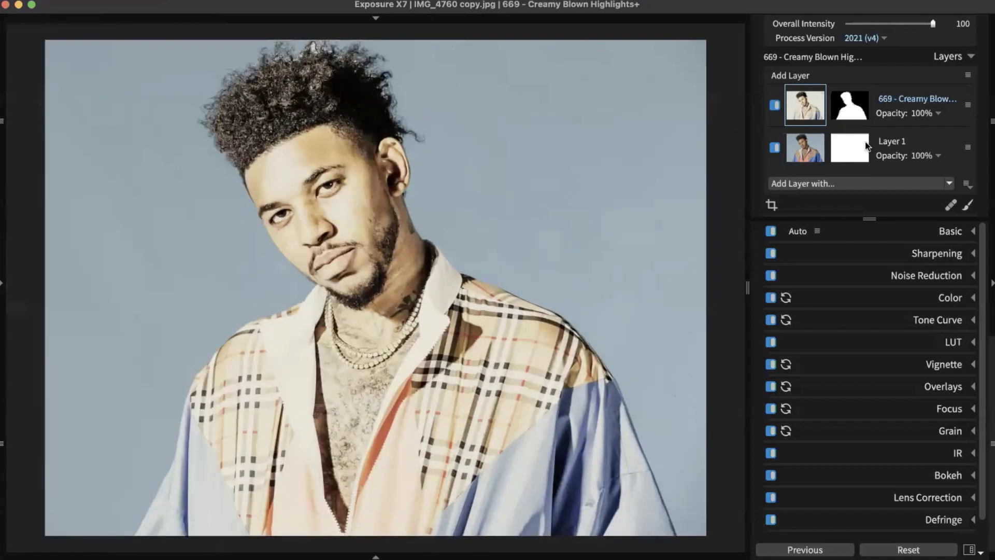
# Reduce the opacity of the subject's preset layer to 19%, and compare the image with the layer off and on.
pyautogui.click(918, 113)
pyautogui.moveTo(934, 142); pyautogui.dragTo(837, 141)
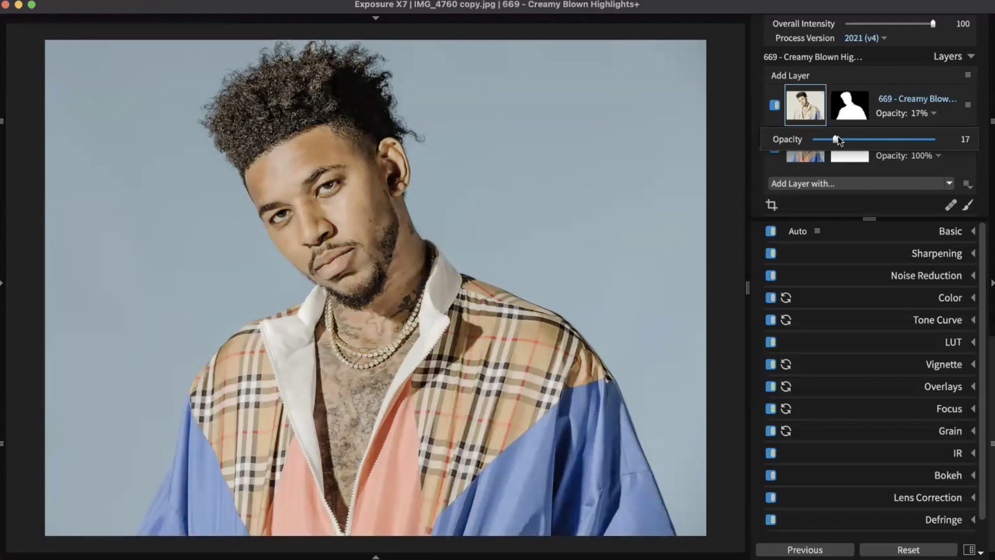
pyautogui.click(774, 106)
pyautogui.click(774, 106)
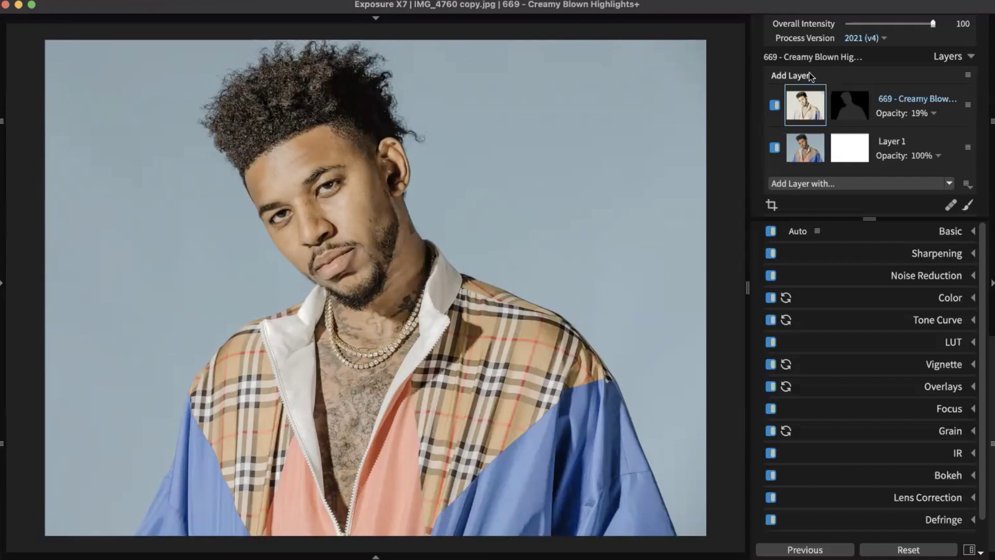
# Duplicate the 669 - Creamy Blown Highlights+ layer, and invert the copy's mask so it covers the background.
pyautogui.rightClick(948, 117)
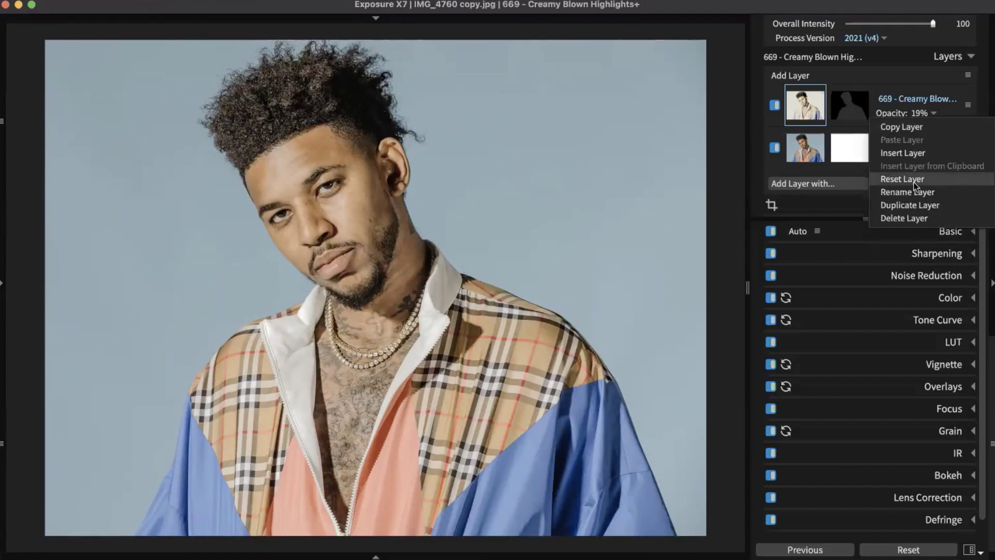
pyautogui.click(916, 202)
pyautogui.click(850, 105)
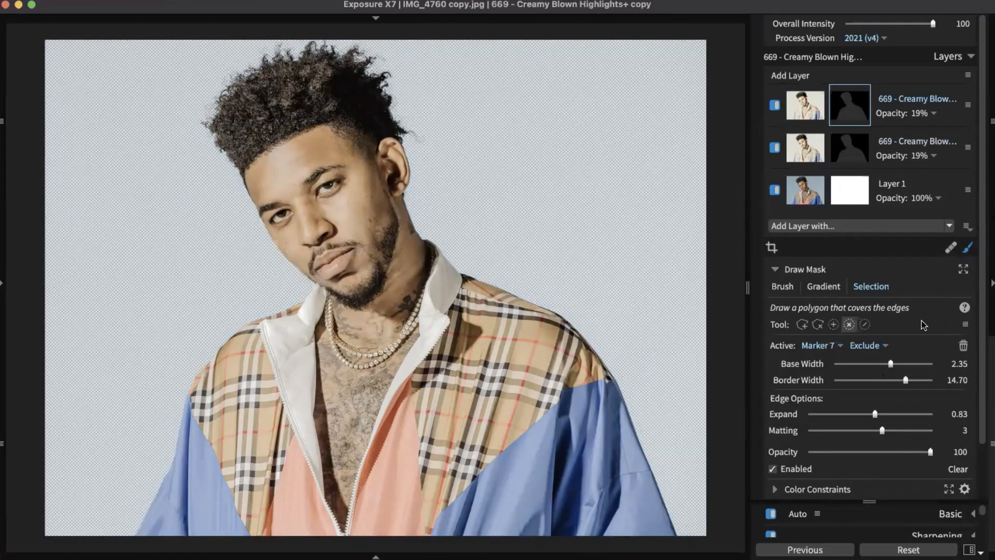
pyautogui.scroll(-3, 933, 360)
pyautogui.click(955, 467)
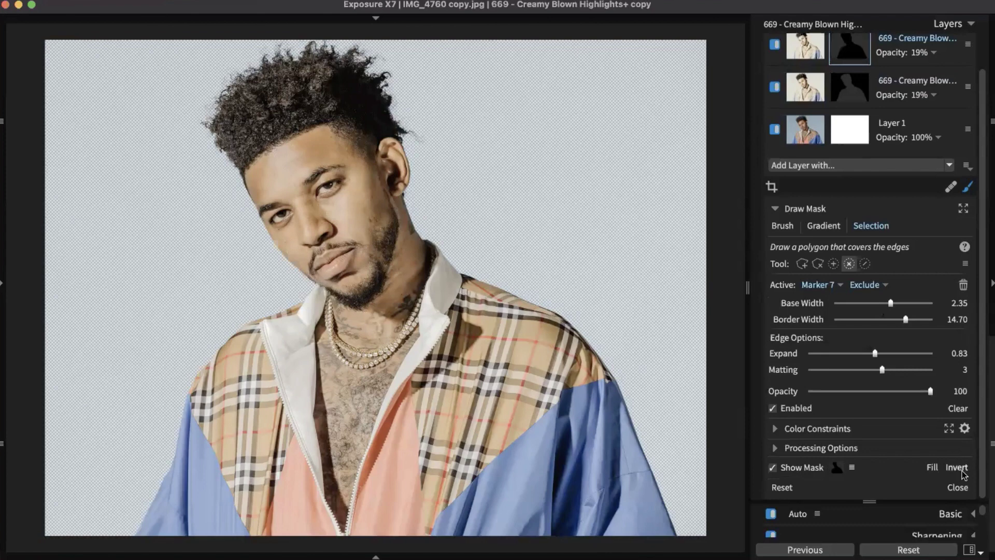
pyautogui.scroll(3, 897, 85)
pyautogui.scroll(1, 896, 109)
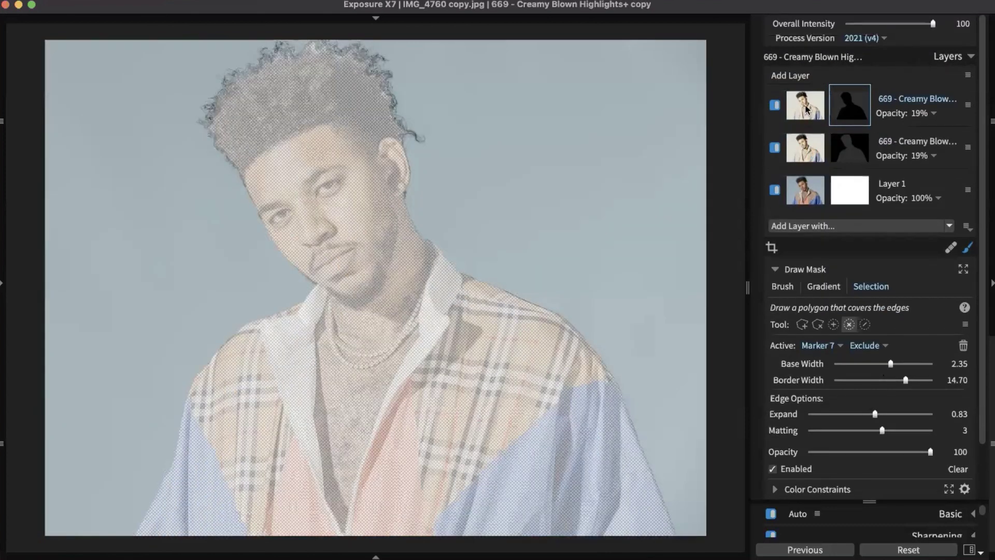
# Set the duplicated layer's opacity to 100%, and preview other Polaroid presets on the background.
pyautogui.click(925, 153)
pyautogui.moveTo(927, 139); pyautogui.dragTo(985, 137)
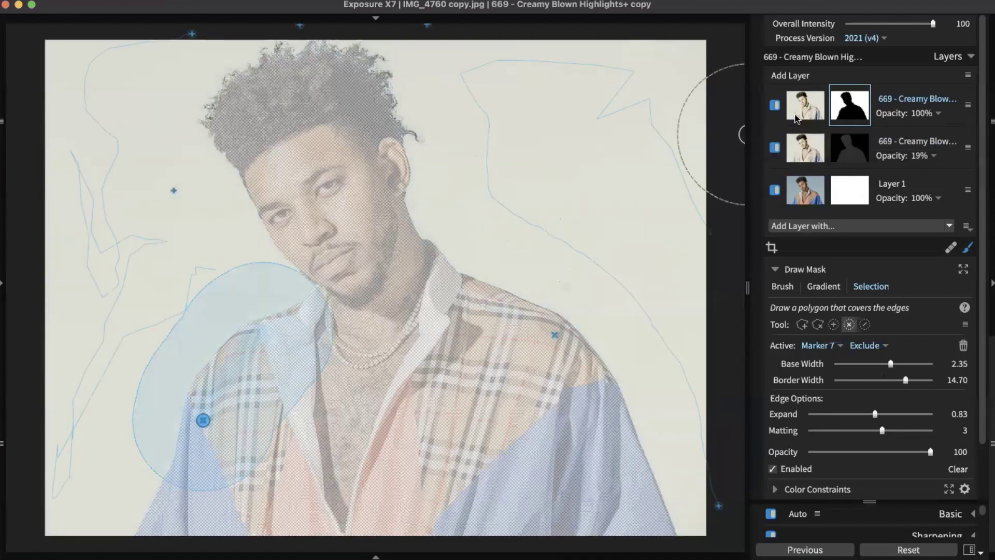
pyautogui.click(806, 102)
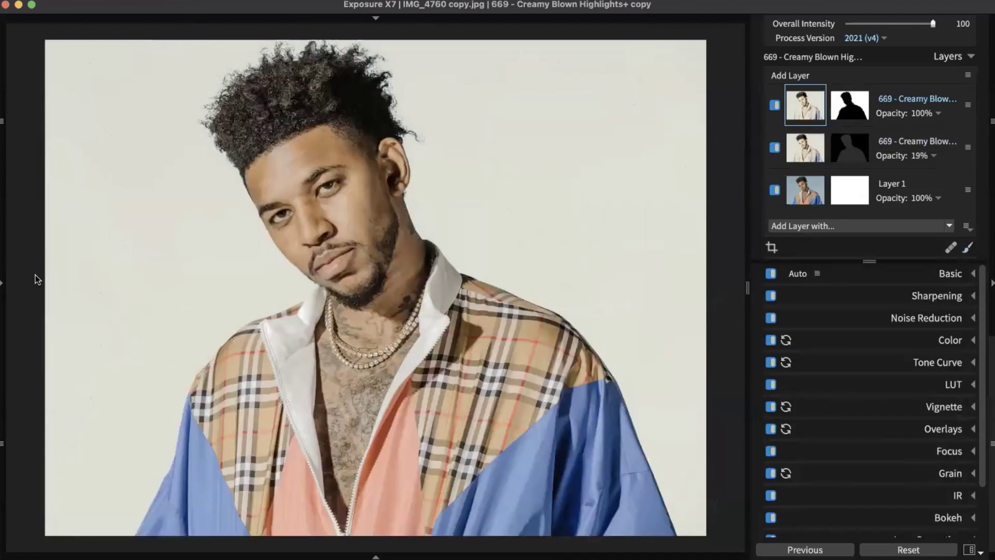
pyautogui.click(8, 283)
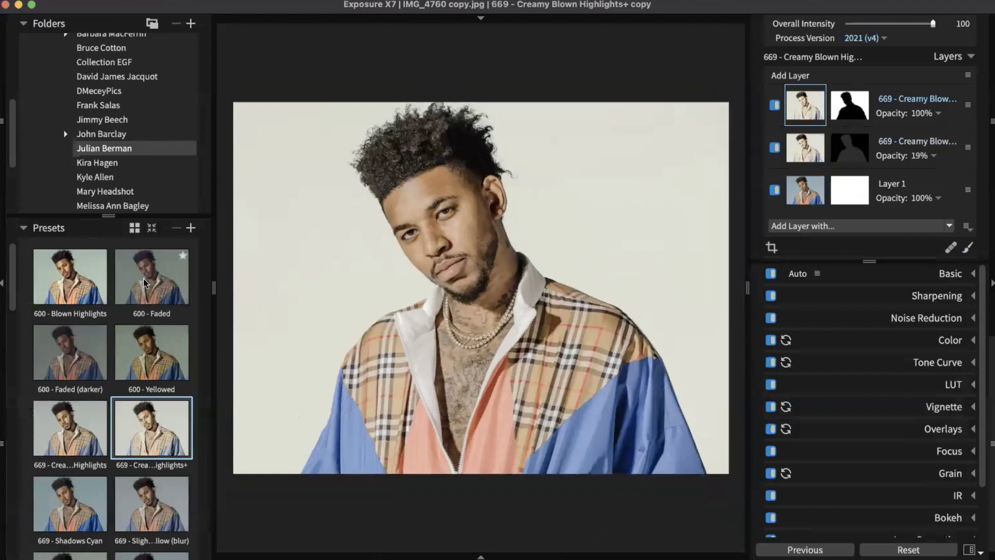
pyautogui.scroll(-3, 147, 348)
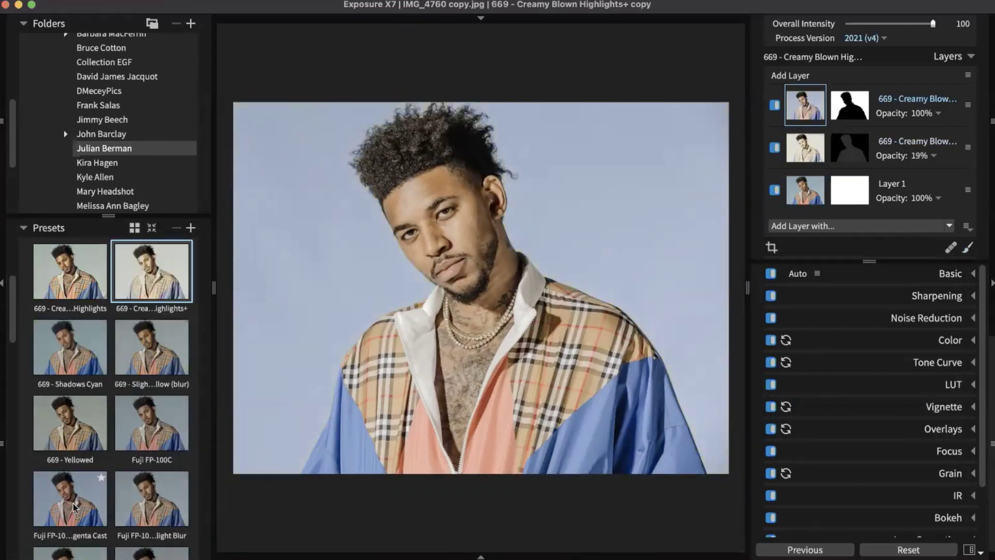
# Tint the background pink with Color Filter Density 25 and Cool/Warm 57 on the duplicated layer, and switch that layer off.
pyautogui.click(962, 341)
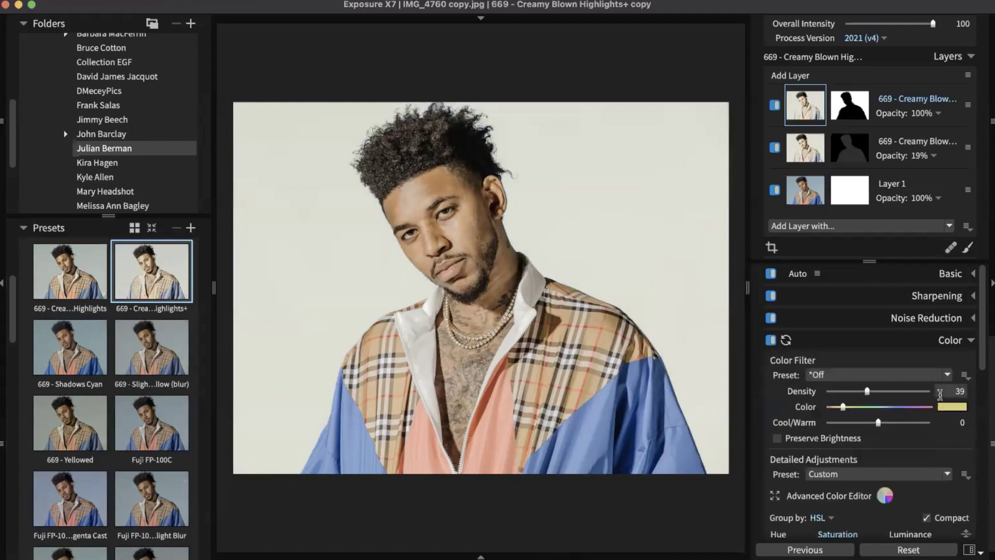
pyautogui.click(939, 340)
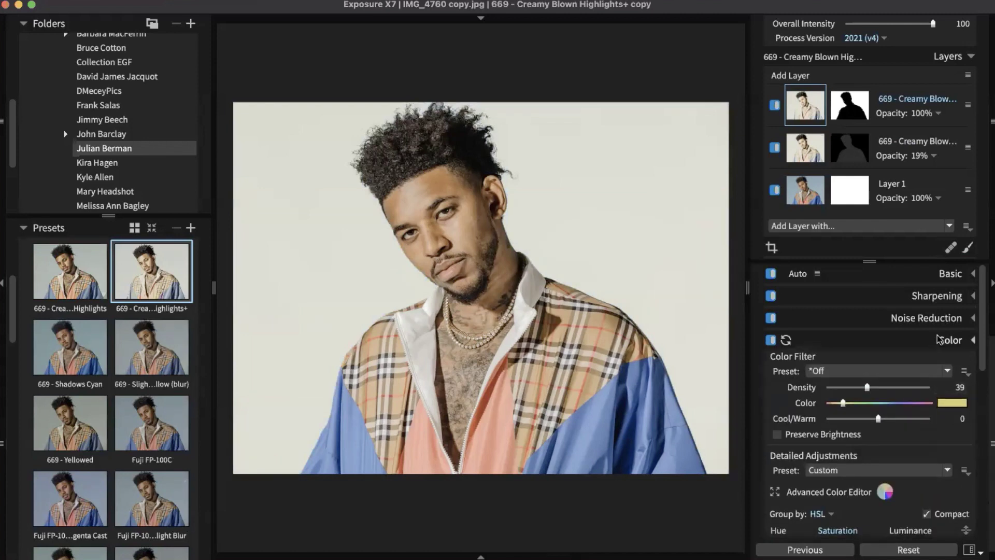
pyautogui.click(942, 339)
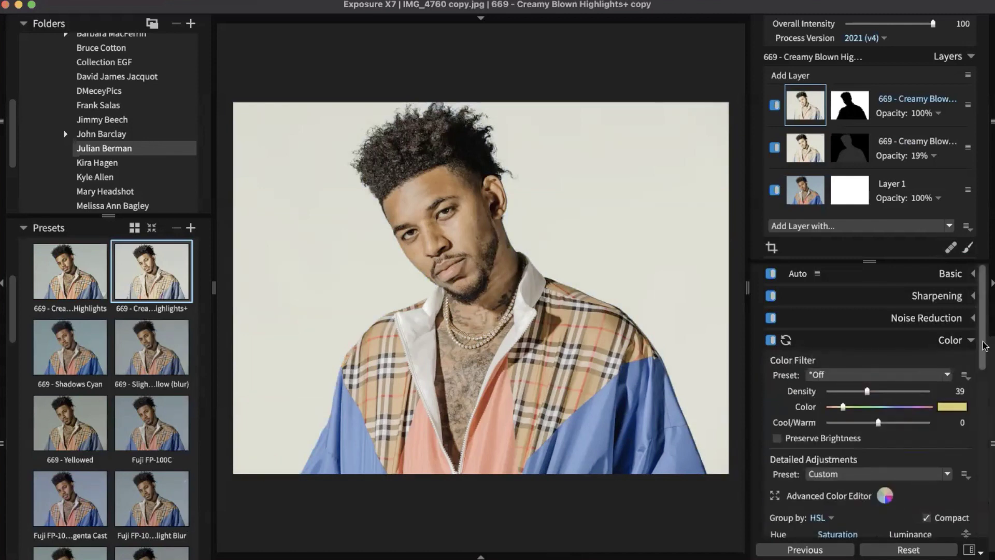
pyautogui.scroll(-2, 984, 346)
pyautogui.moveTo(867, 350)
pyautogui.mouseDown()
pyautogui.moveTo(849, 351)
pyautogui.moveTo(876, 366)
pyautogui.mouseUp()
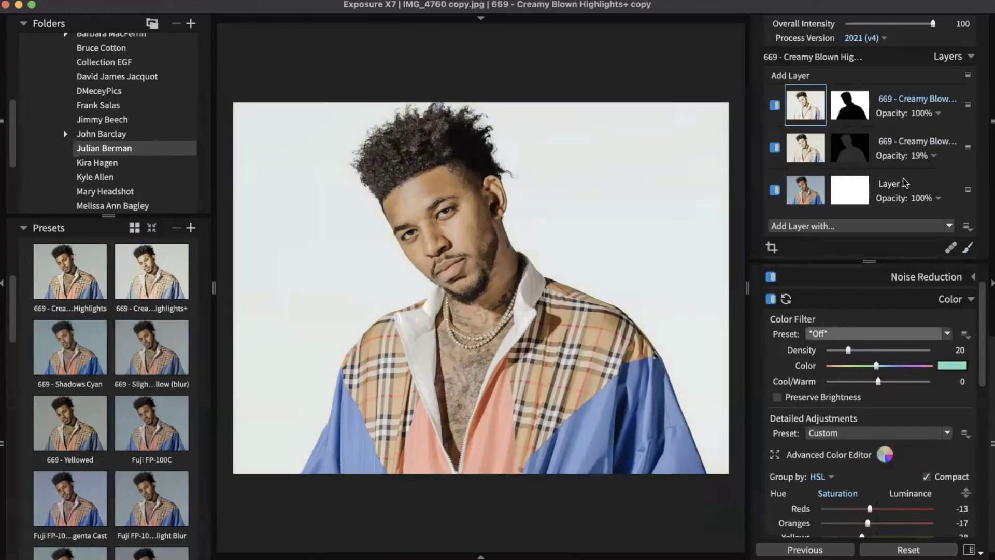
pyautogui.click(890, 382)
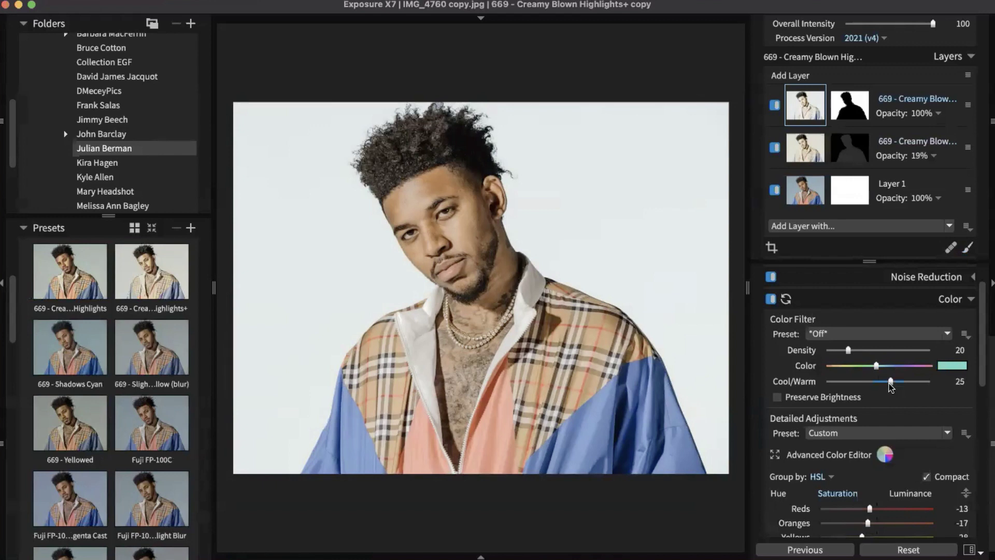
pyautogui.moveTo(890, 382); pyautogui.dragTo(907, 382)
pyautogui.moveTo(848, 350)
pyautogui.mouseDown()
pyautogui.moveTo(919, 366)
pyautogui.moveTo(899, 350)
pyautogui.moveTo(850, 349)
pyautogui.mouseUp()
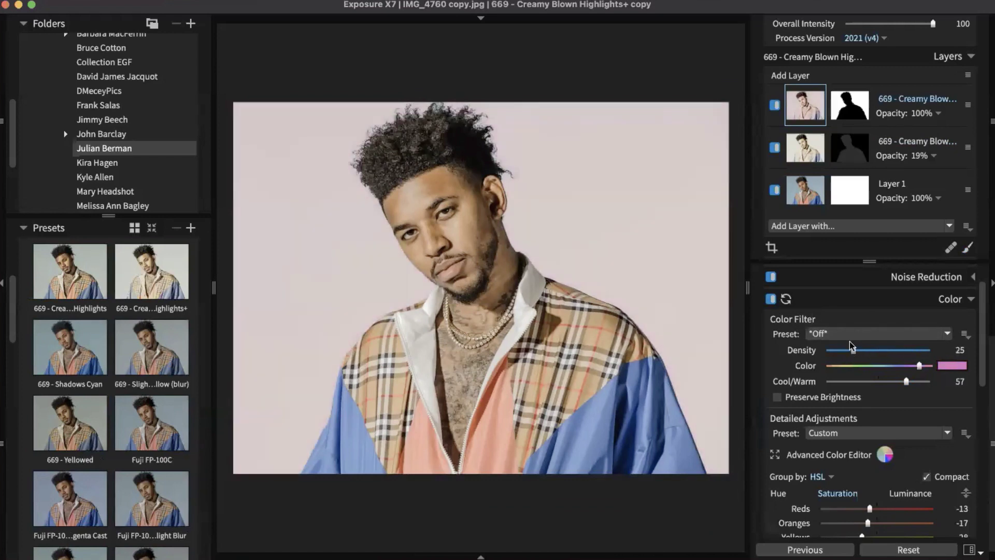
pyautogui.click(950, 300)
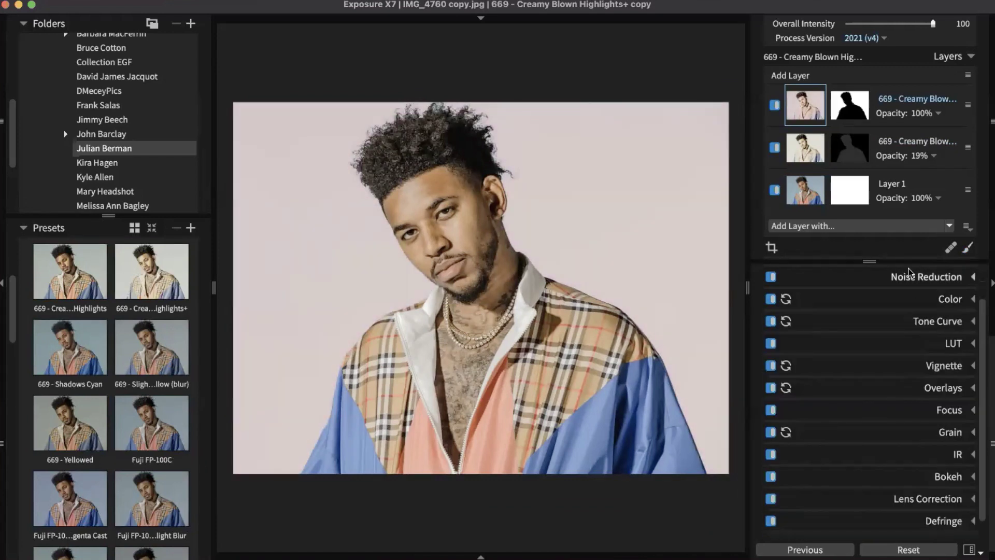
pyautogui.click(774, 105)
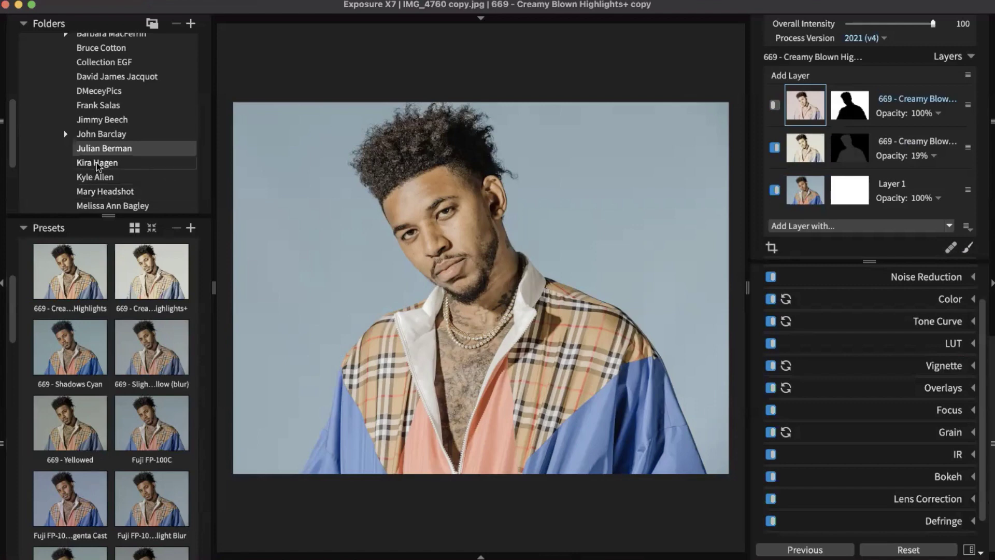
# Open the butterfly photo P3200072.orf from the Photos folder, and view it with the folder and preset browser hidden.
pyautogui.scroll(5, 113, 146)
pyautogui.click(115, 118)
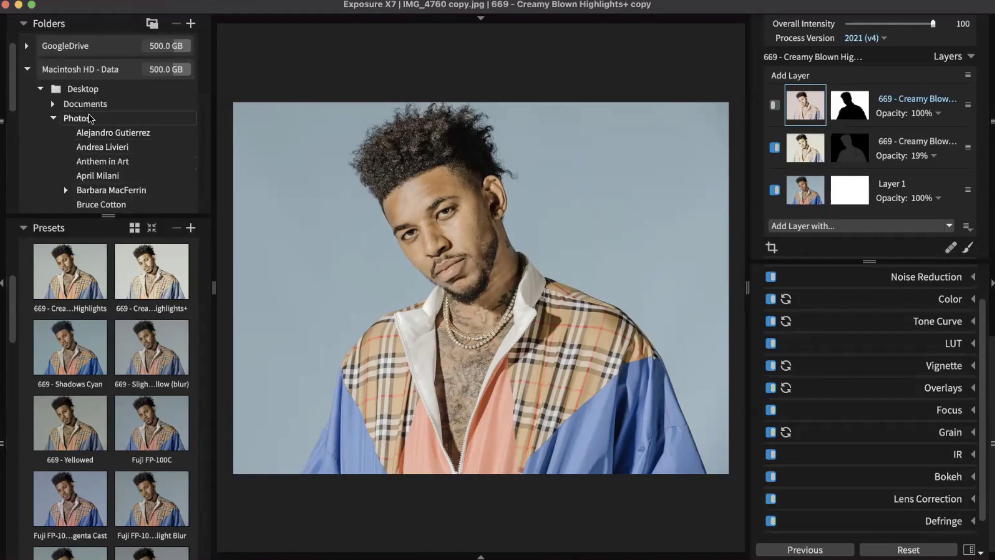
pyautogui.click(550, 201)
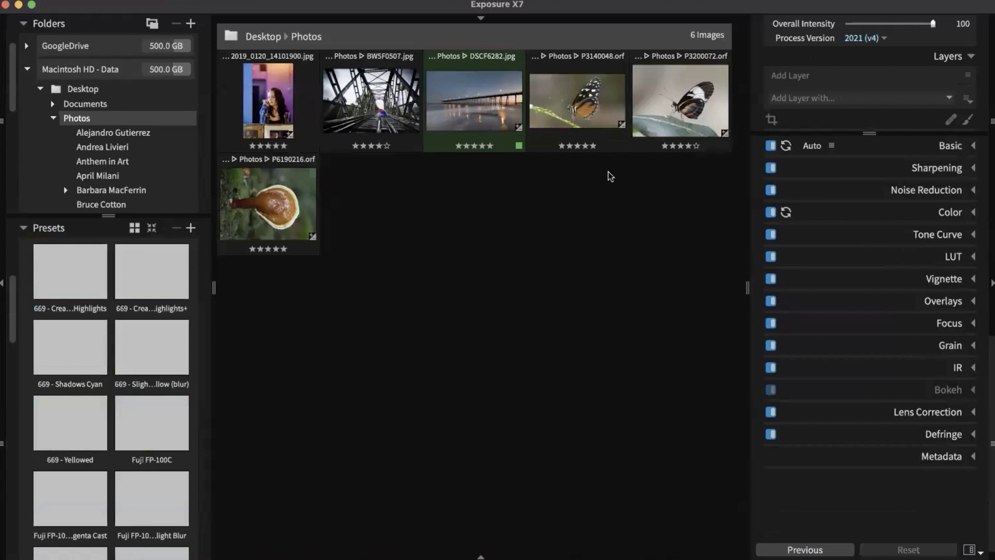
pyautogui.doubleClick(669, 101)
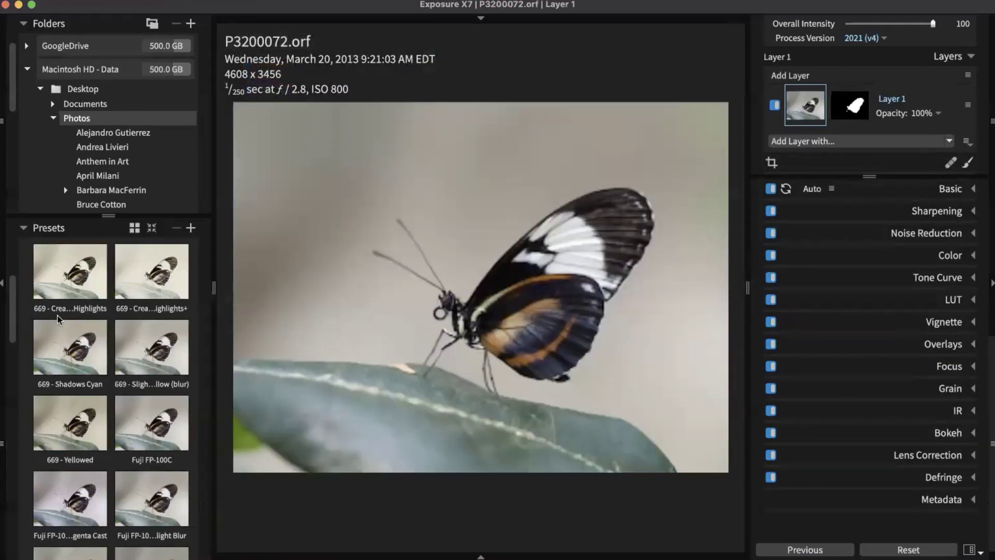
pyautogui.click(2, 282)
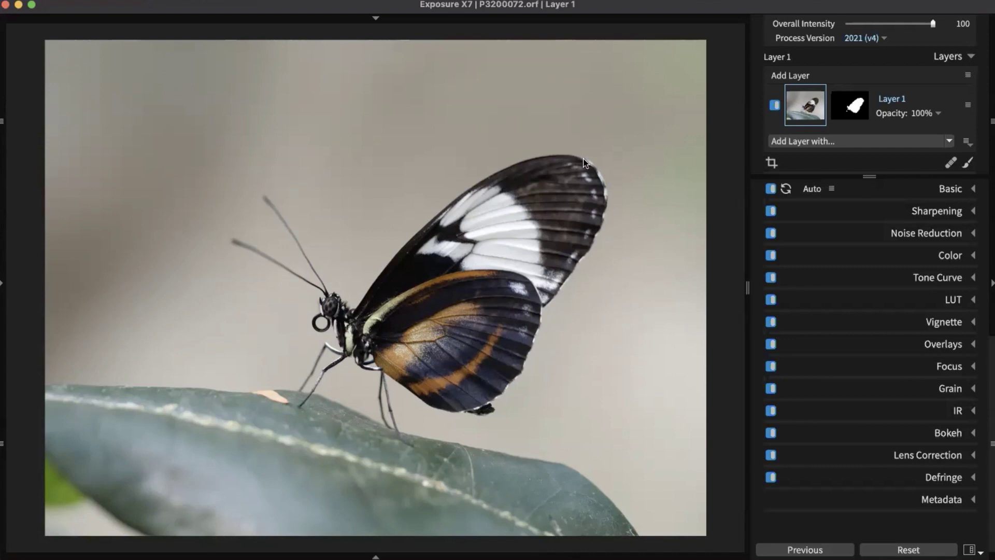
# Examine the butterfly's wing edges, legs, antennae and head up close, and return to a view of the whole insect.
pyautogui.click(604, 187)
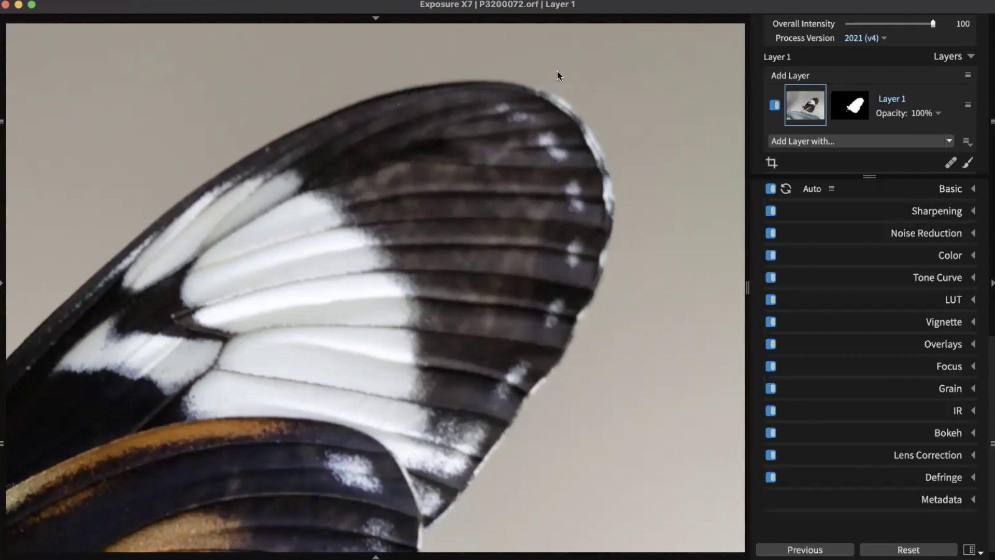
pyautogui.scroll(-2, 595, 274)
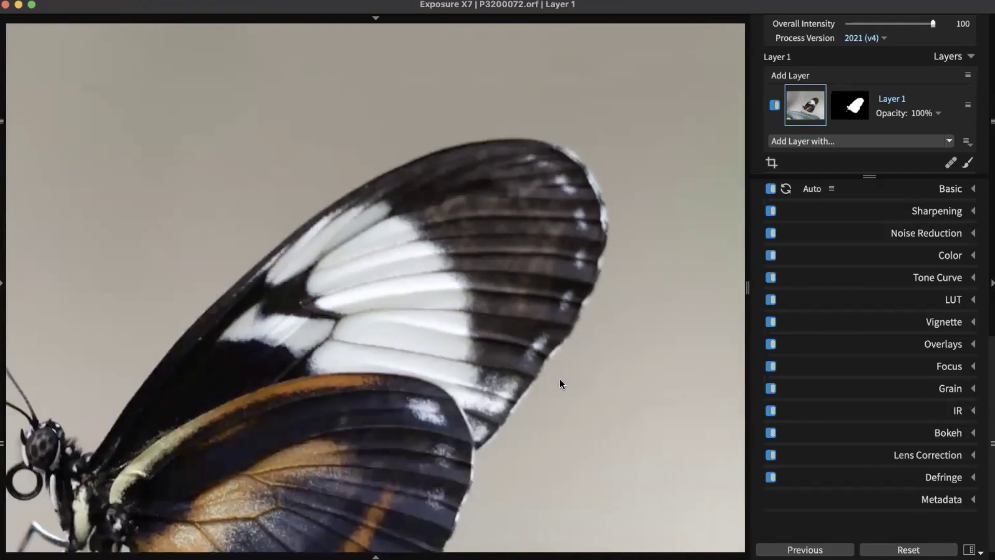
pyautogui.moveTo(542, 396); pyautogui.dragTo(604, 110)
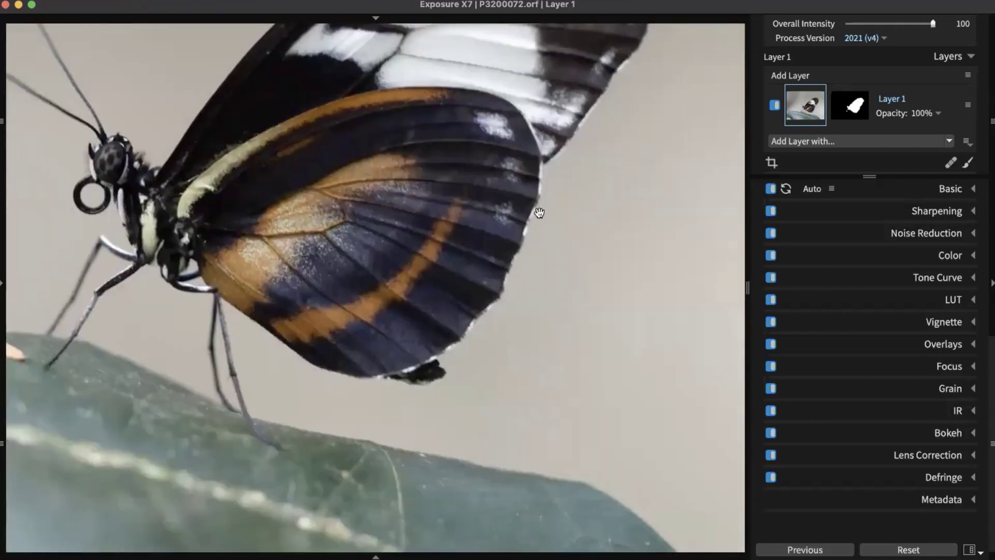
pyautogui.moveTo(393, 360); pyautogui.dragTo(490, 289)
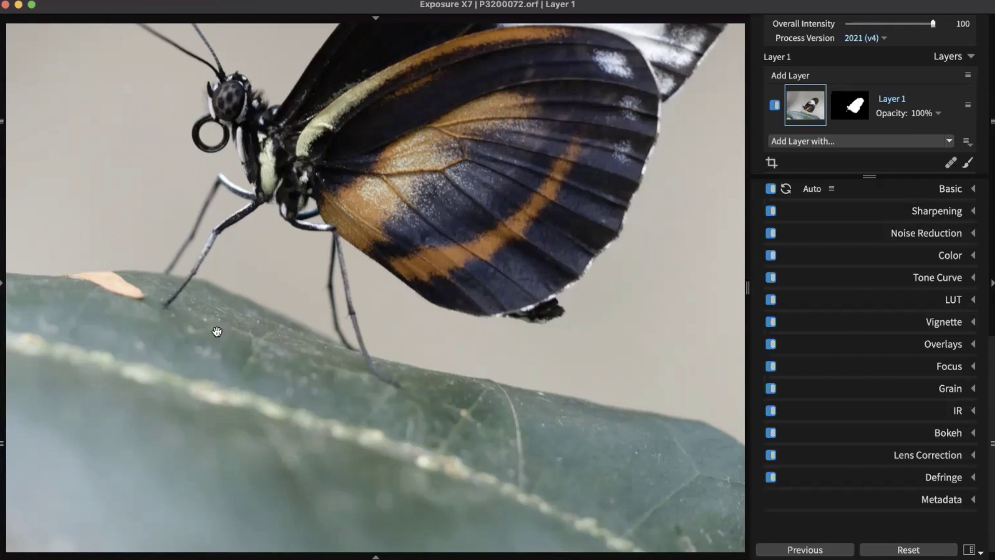
pyautogui.moveTo(192, 309); pyautogui.dragTo(250, 402)
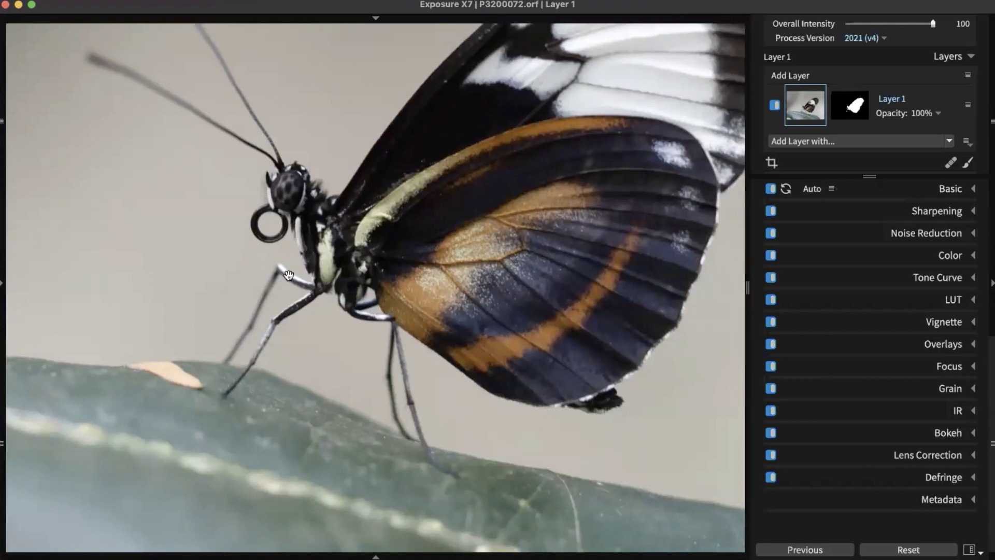
pyautogui.scroll(5, 285, 305)
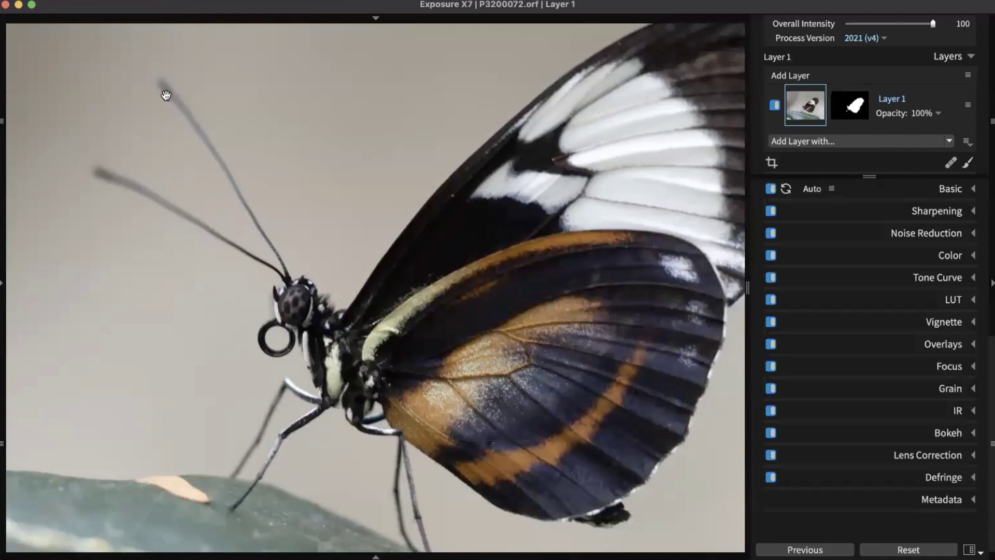
pyautogui.click(327, 306)
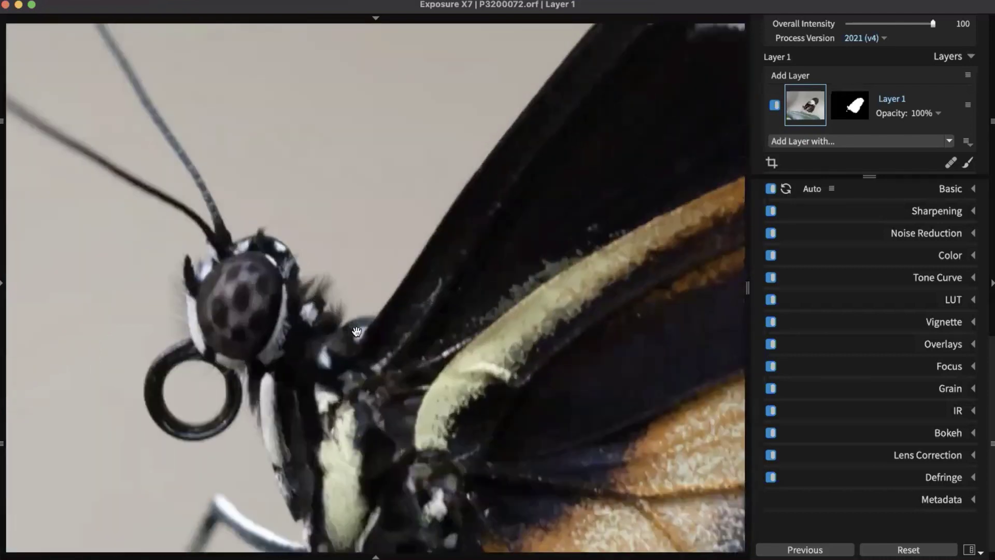
pyautogui.scroll(-5, 503, 342)
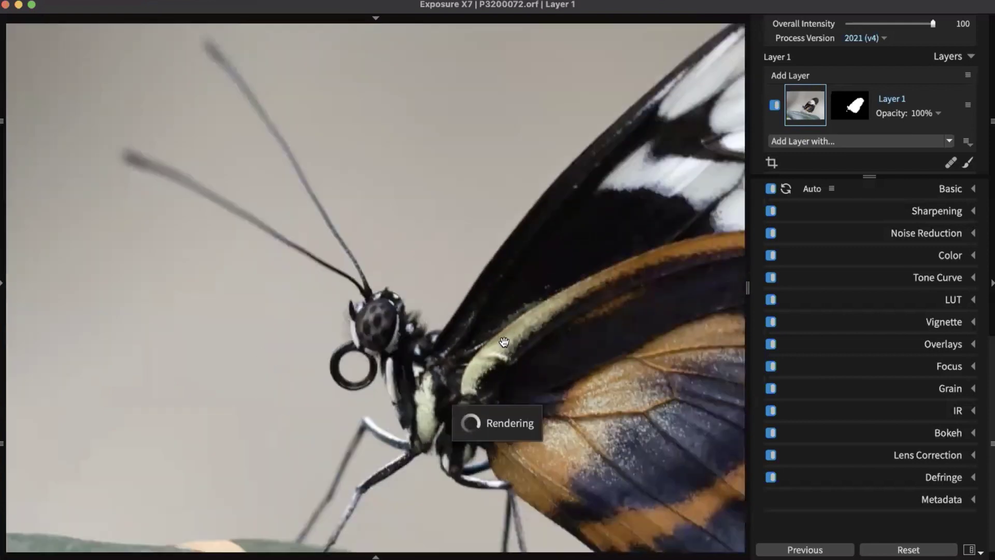
pyautogui.scroll(1, 495, 326)
pyautogui.scroll(-1, 496, 326)
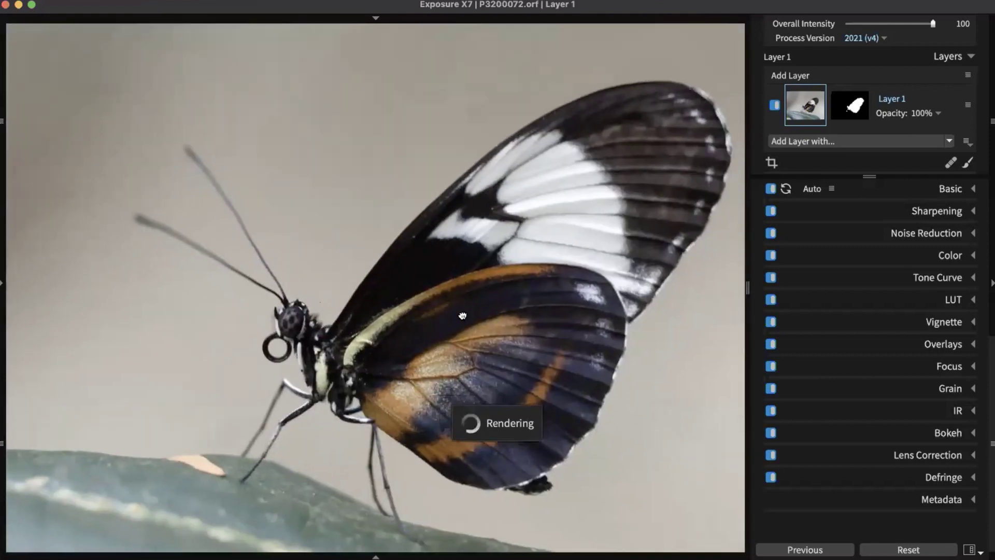
pyautogui.scroll(-2, 529, 303)
pyautogui.moveTo(530, 303); pyautogui.dragTo(463, 291)
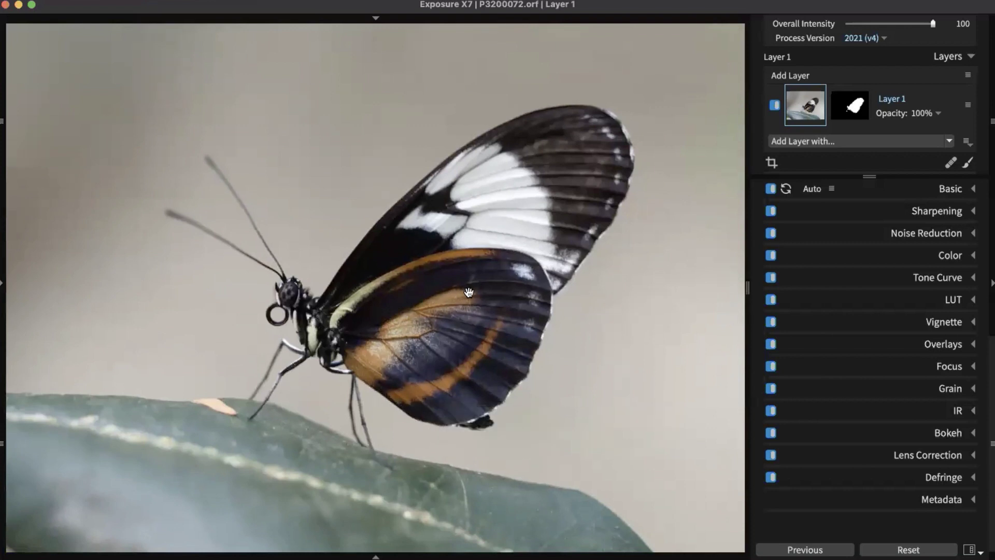
pyautogui.scroll(3, 485, 318)
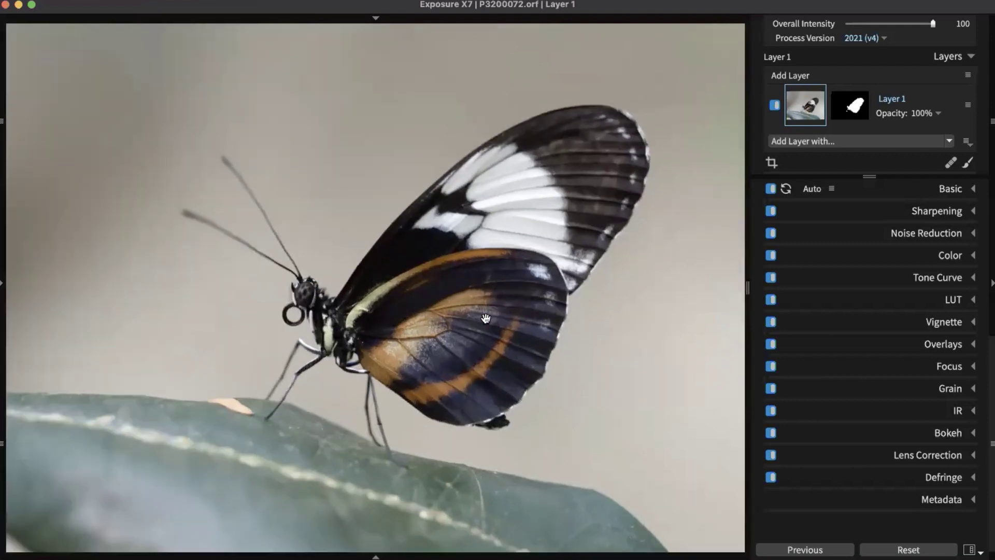
pyautogui.moveTo(489, 355); pyautogui.dragTo(470, 381)
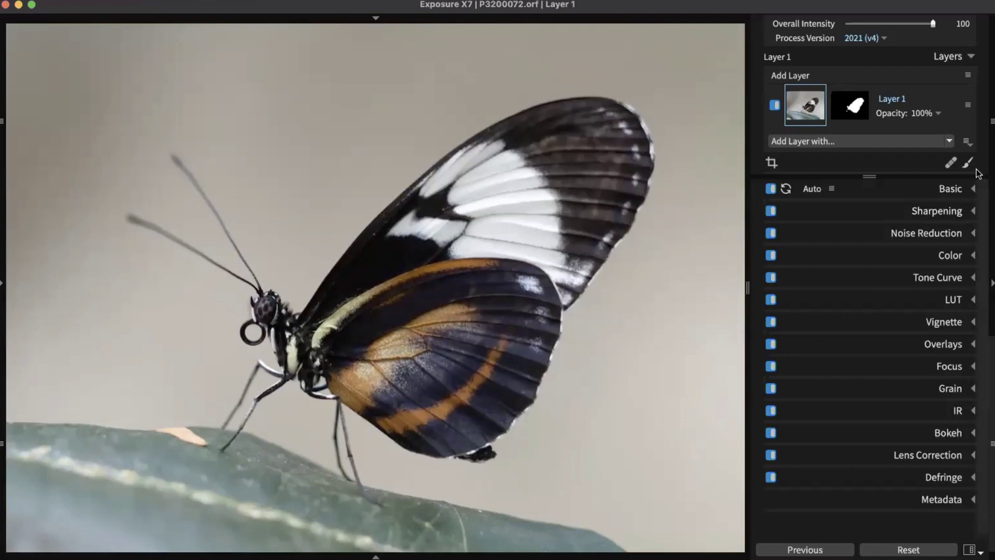
# Review the existing butterfly mask on Layer 1, and reset the photo's edits to clear that mask.
pyautogui.click(865, 104)
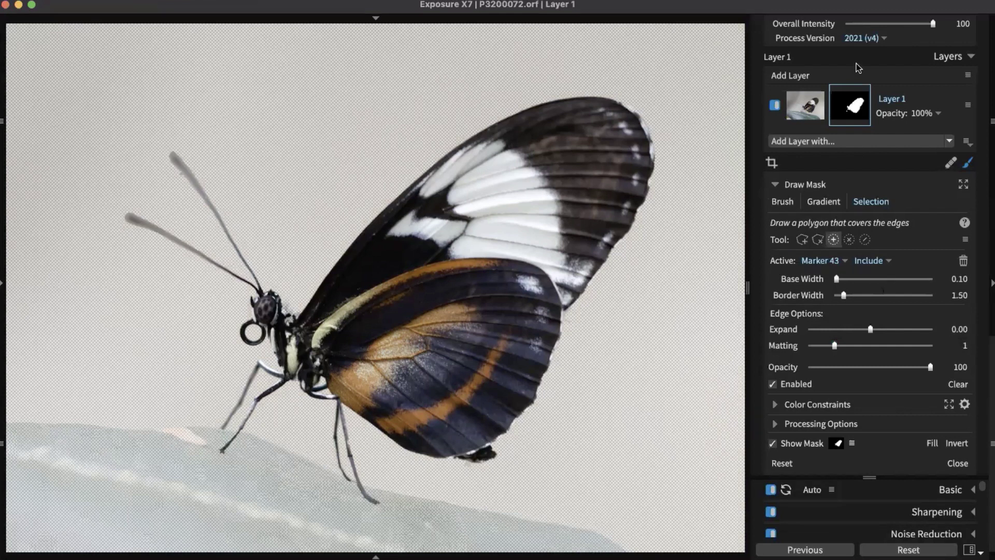
pyautogui.click(809, 106)
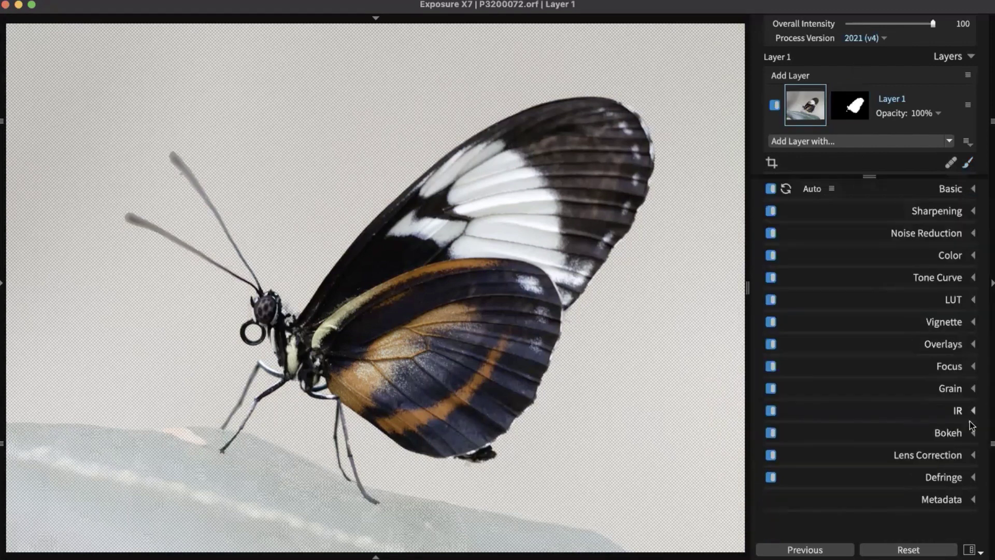
pyautogui.click(932, 550)
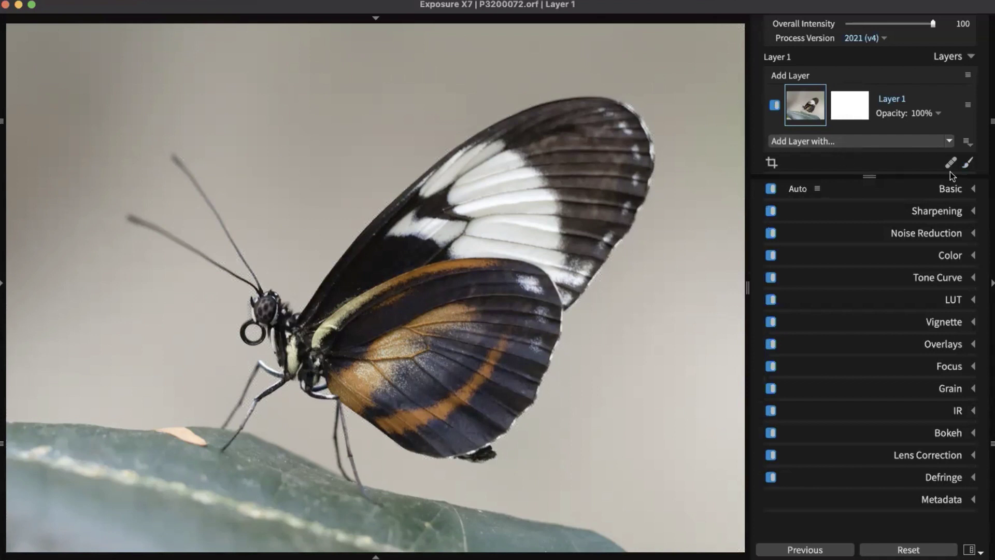
# Start a new selection mask on Layer 1 with the border marker tool.
pyautogui.click(966, 163)
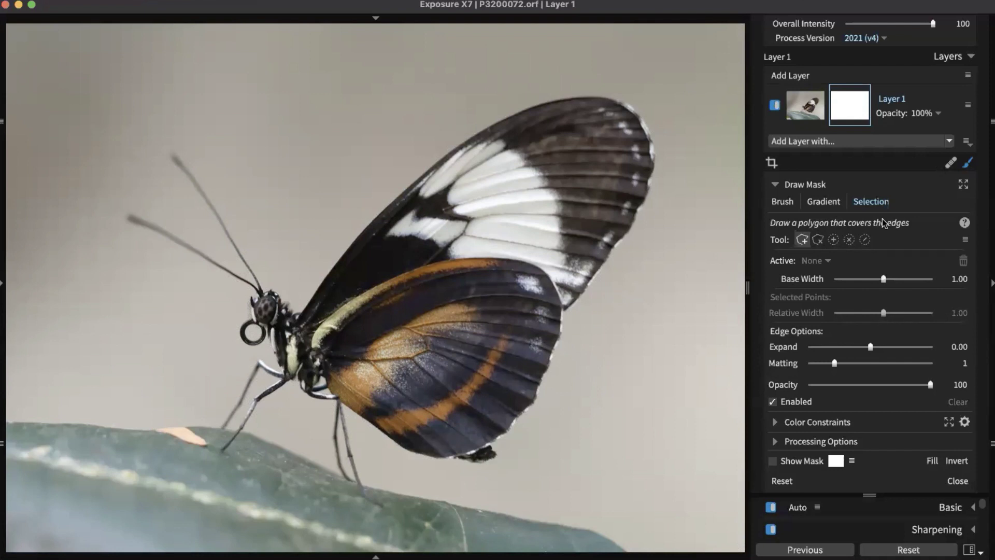
pyautogui.click(864, 239)
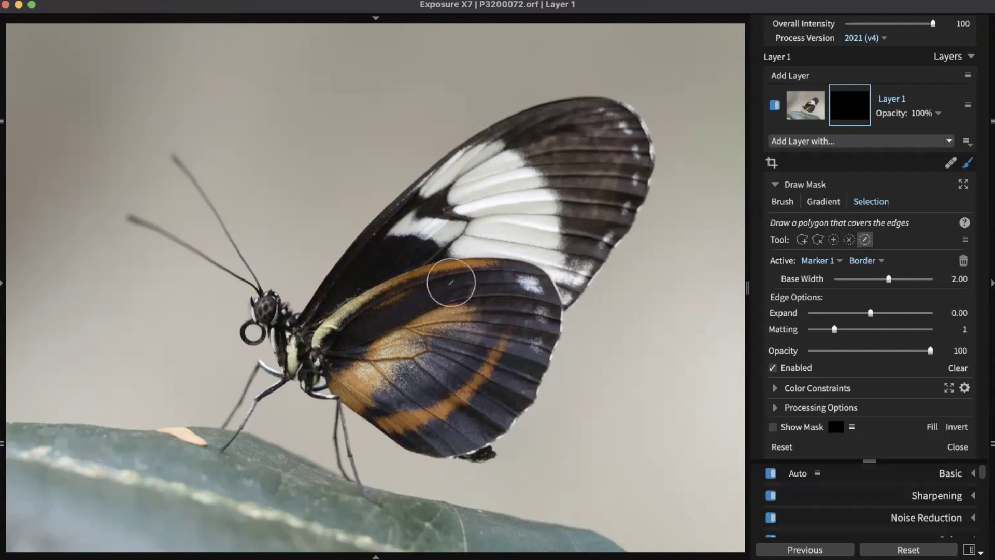